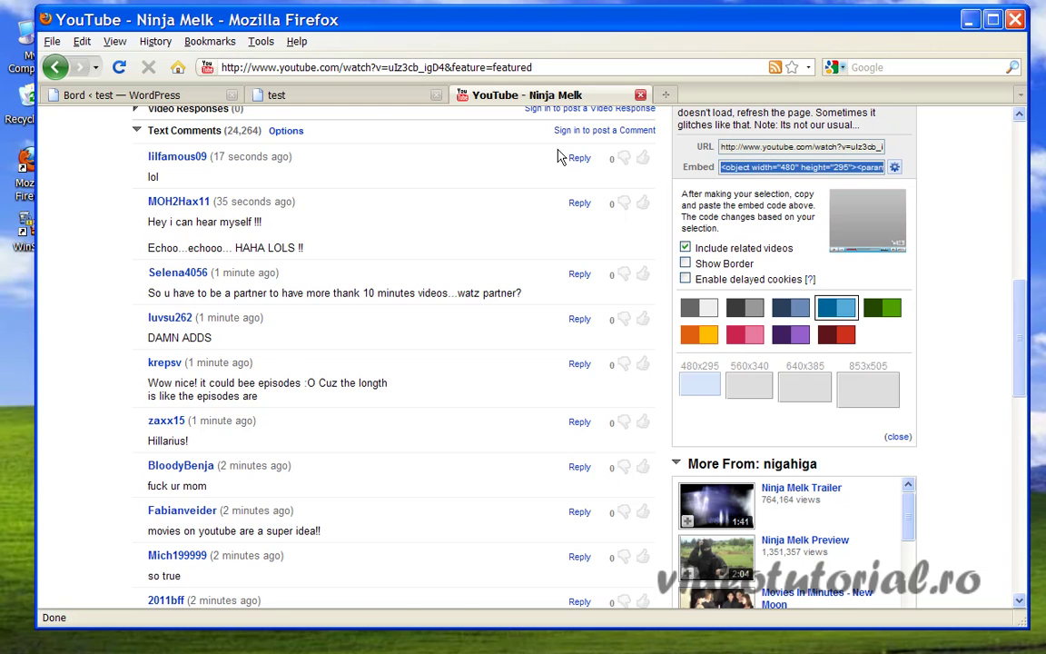
Switch from the YouTube embed panel to the 'Bord < test — WordPress' dashboard tab.
left_click(145, 95)
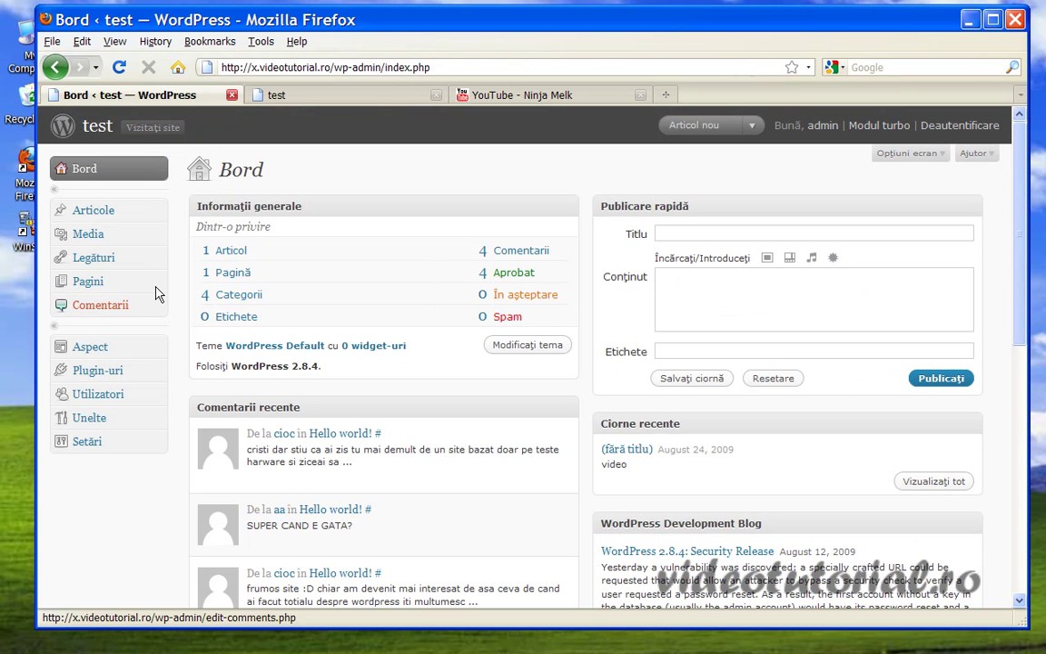
Open the Hello world! post from the posts list for editing, then return to YouTube.
left_click(152, 209)
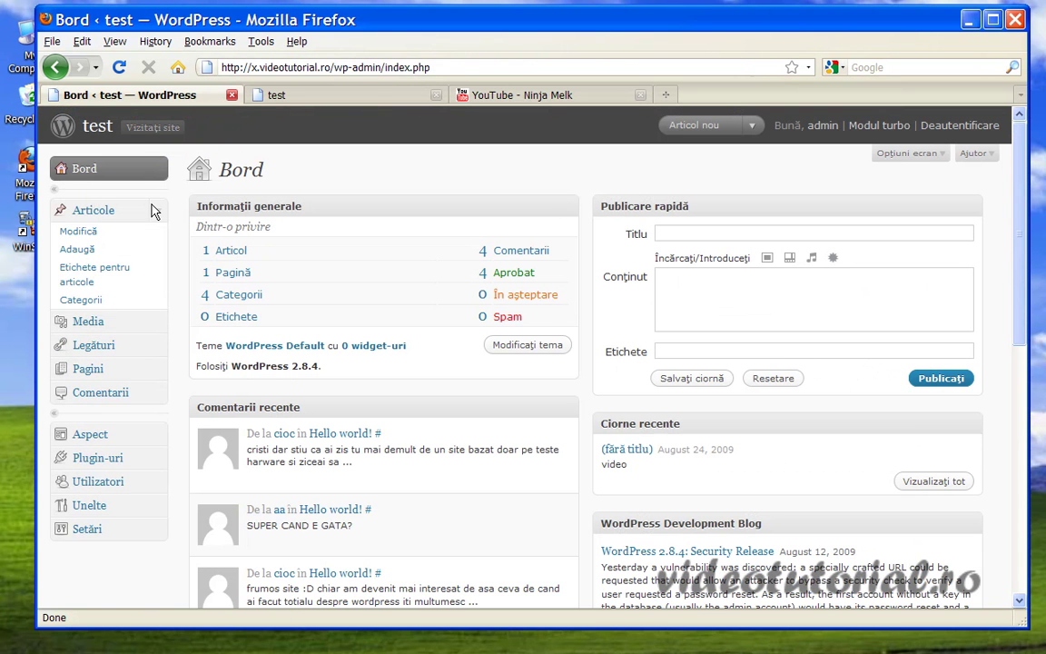
left_click(88, 232)
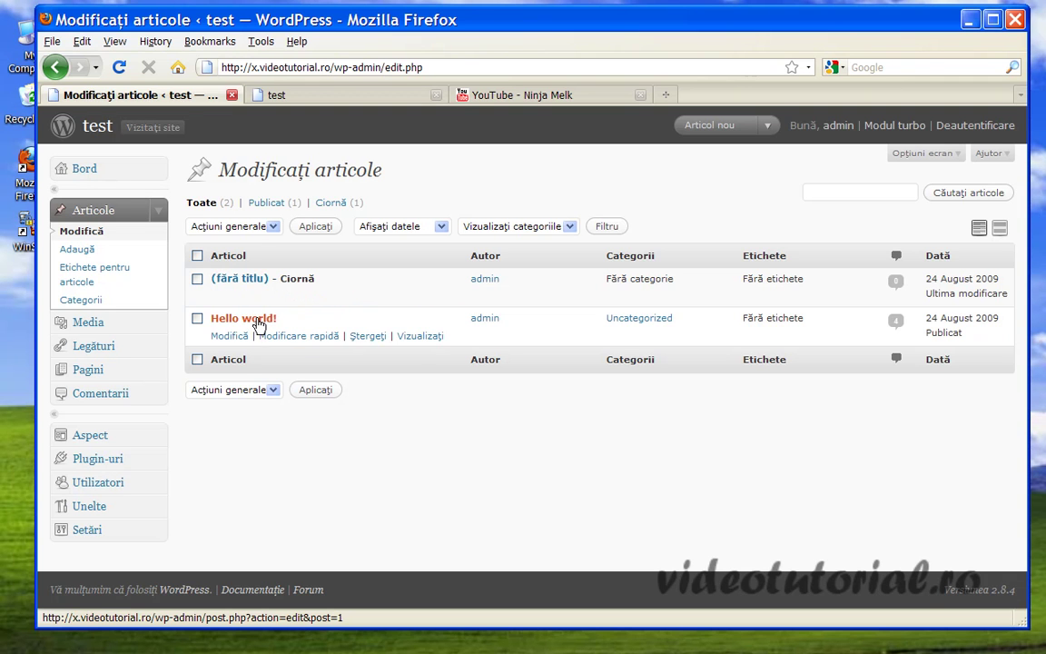
left_click(258, 322)
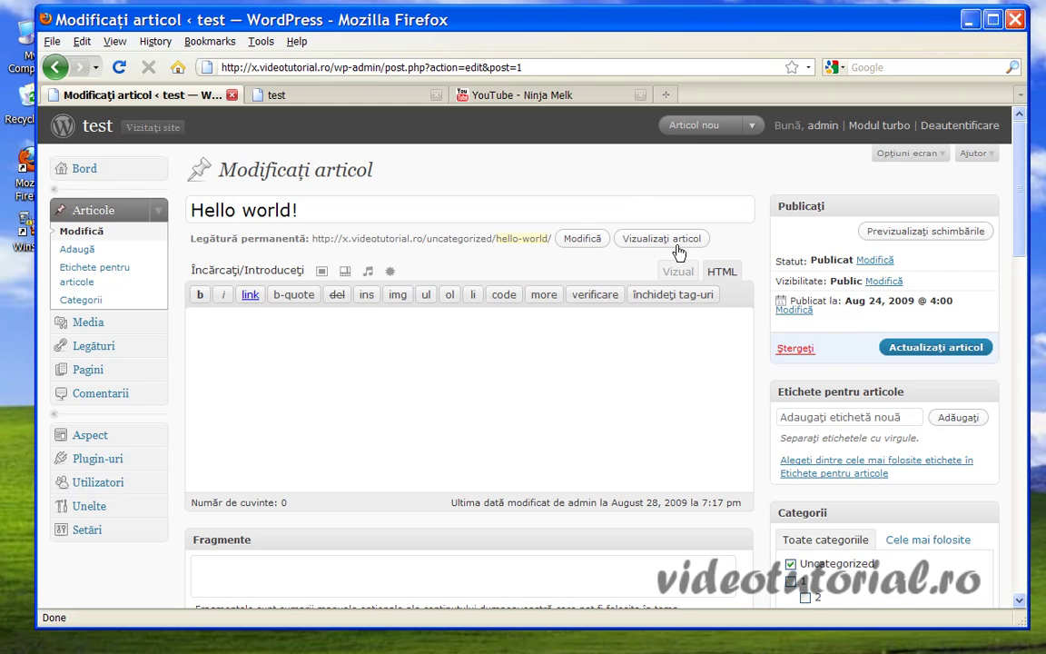
left_click(482, 87)
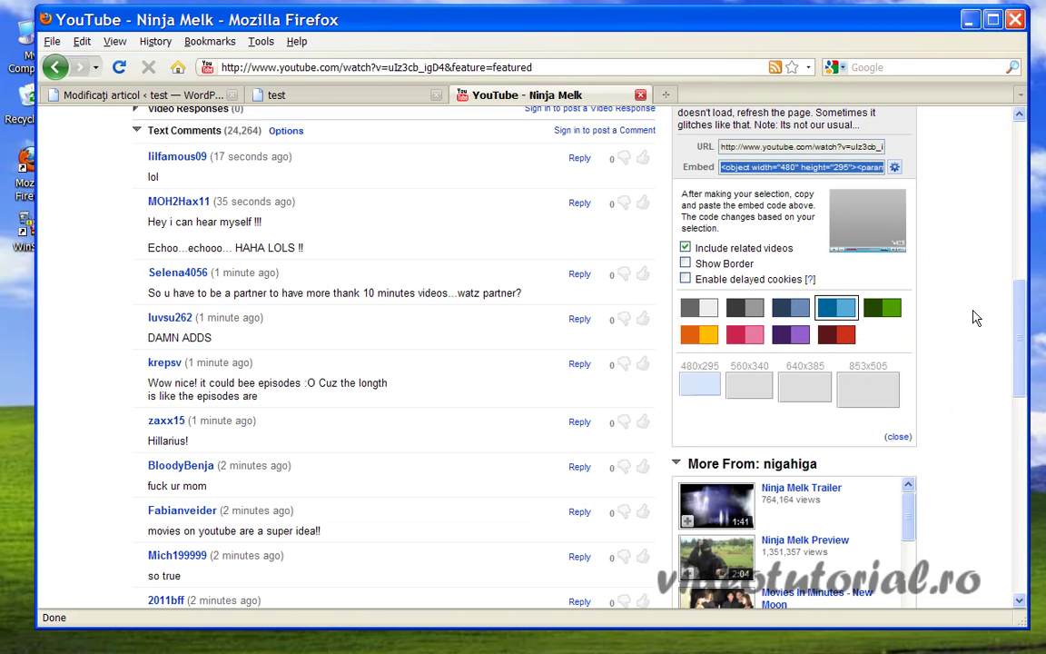
Pause the Ninja Melk video, close the YouTube tab, and return to the Hello world! editor.
left_click_drag(1027, 313, 1021, 173)
left_click(190, 491)
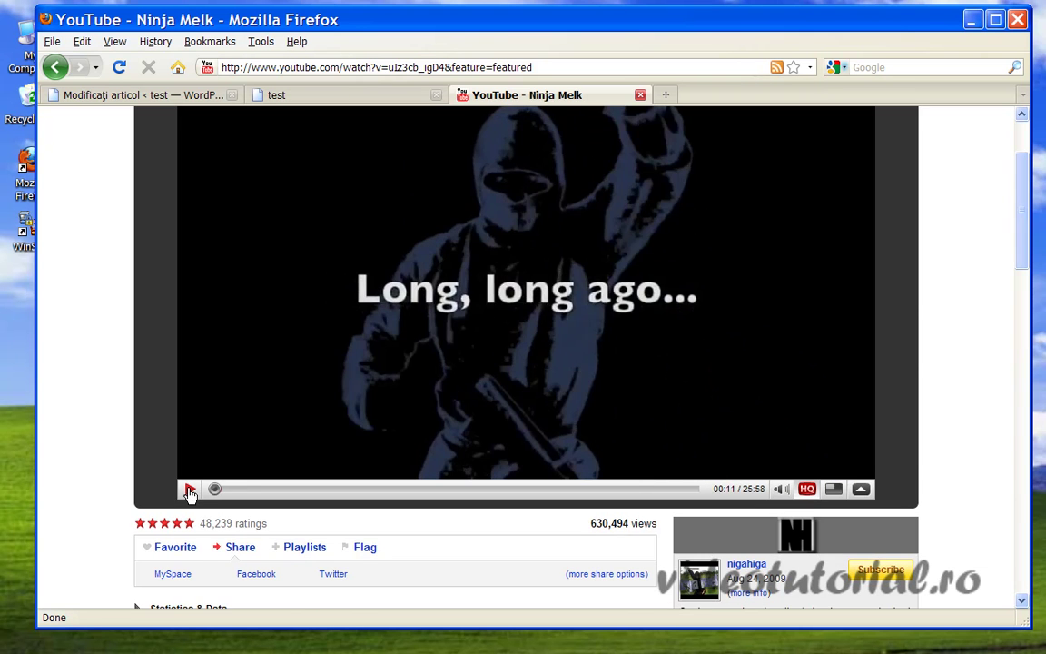
left_click(250, 95)
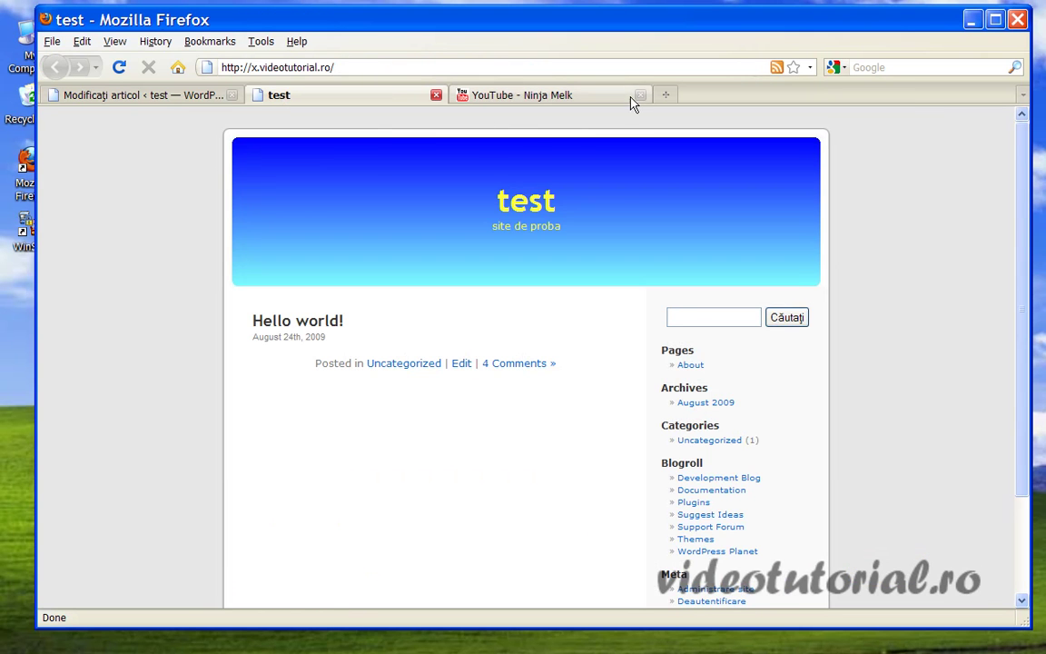
left_click(634, 100)
left_click(644, 95)
left_click(178, 101)
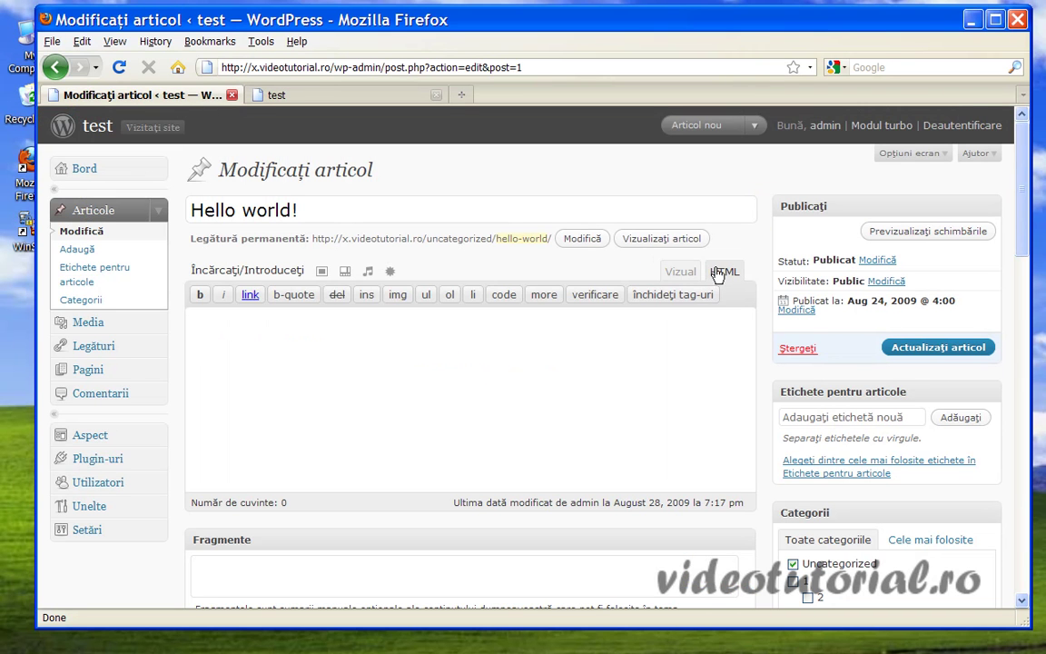
Paste the YouTube embed code into the Hello world! post body in HTML mode.
left_click(681, 272)
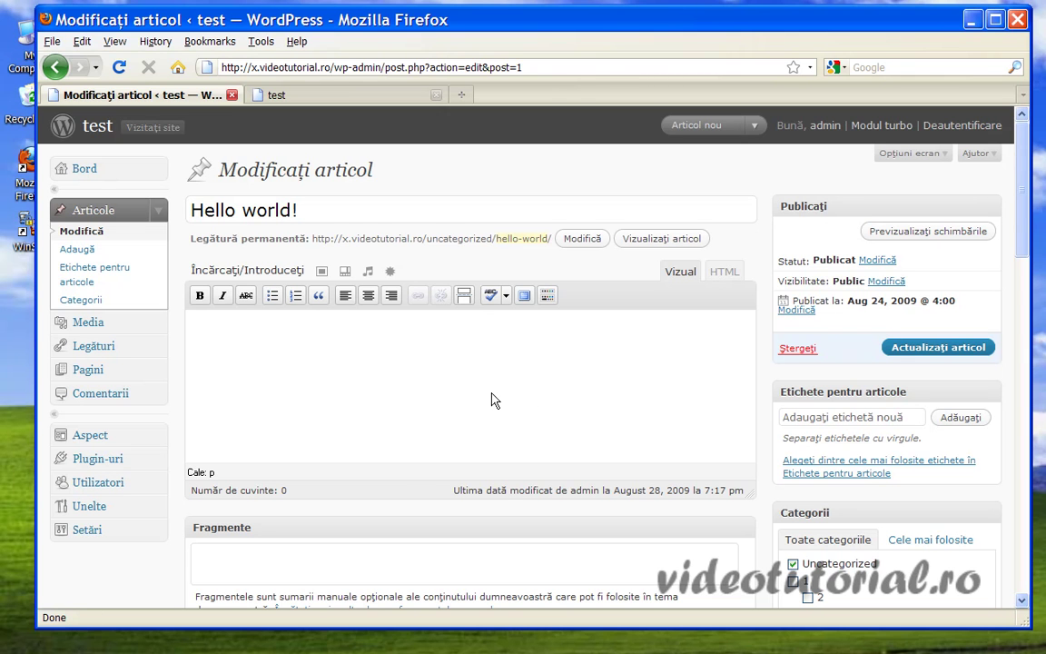
left_click(724, 274)
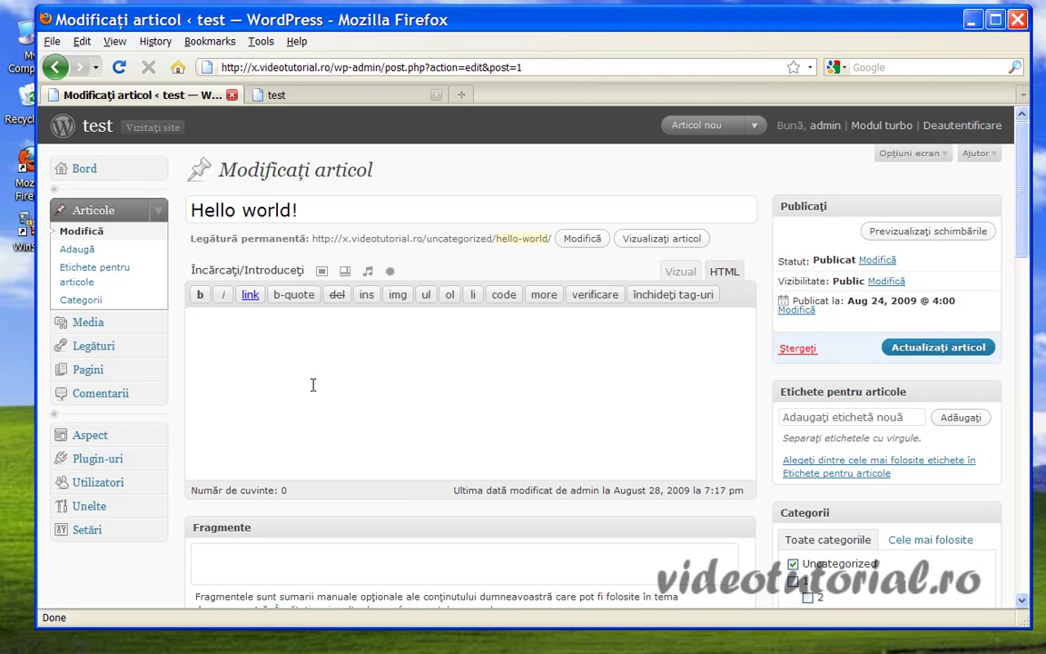
left_click(287, 346)
right_click(290, 348)
left_click(348, 417)
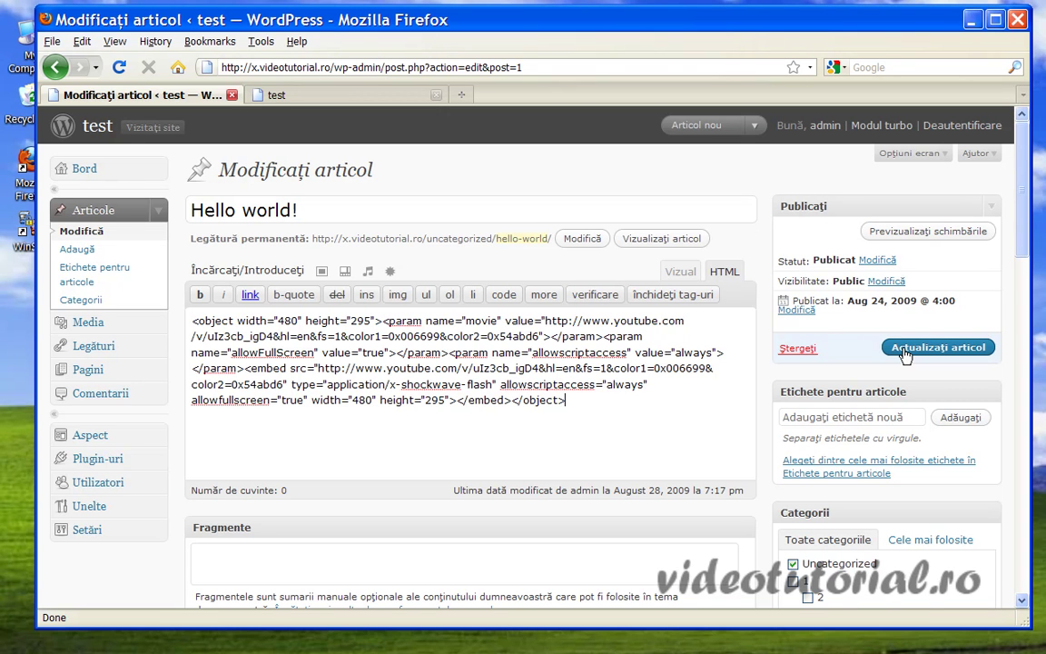
Save the updated post and reload the test site's front page.
left_click(906, 352)
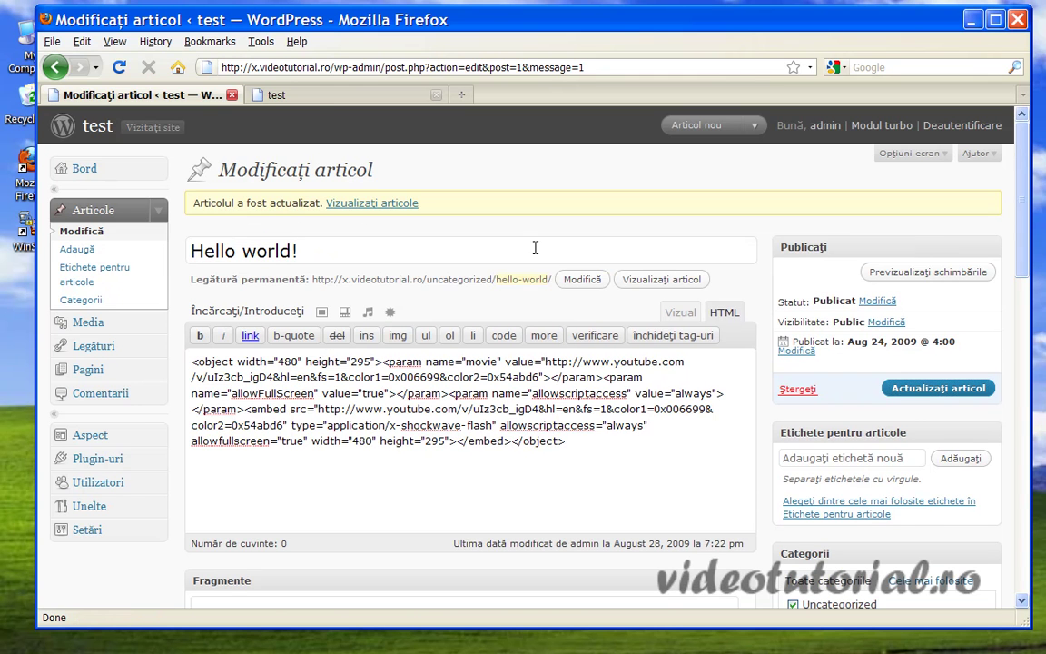
left_click(309, 97)
left_click(526, 199)
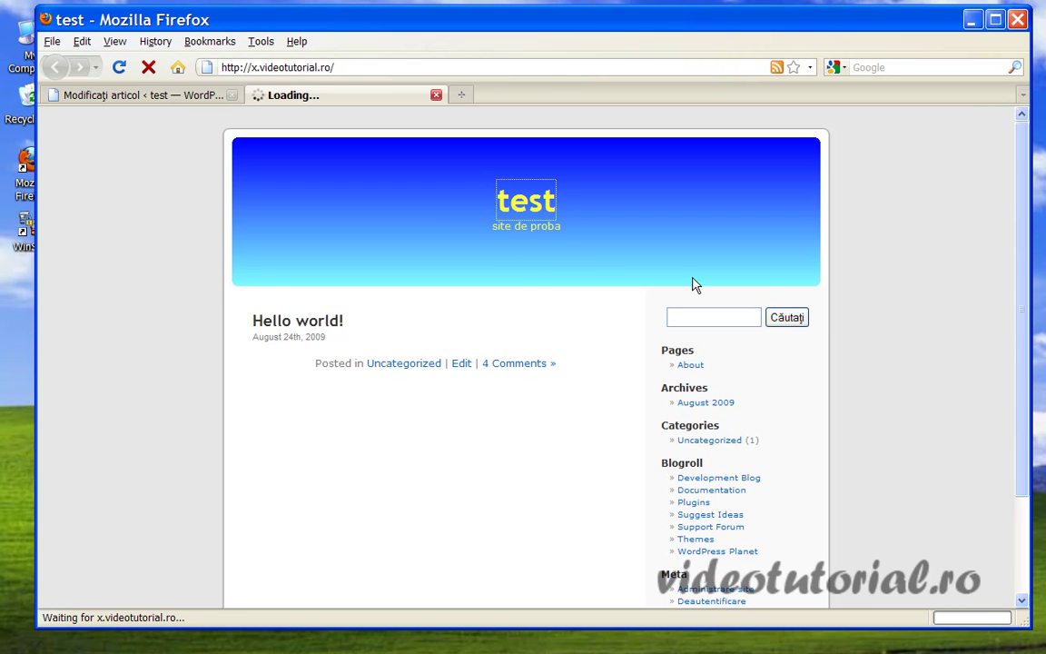
Scroll the front page to inspect the embedded Ninja Melk player and mute its sound.
scroll(801, 422, "down", 2)
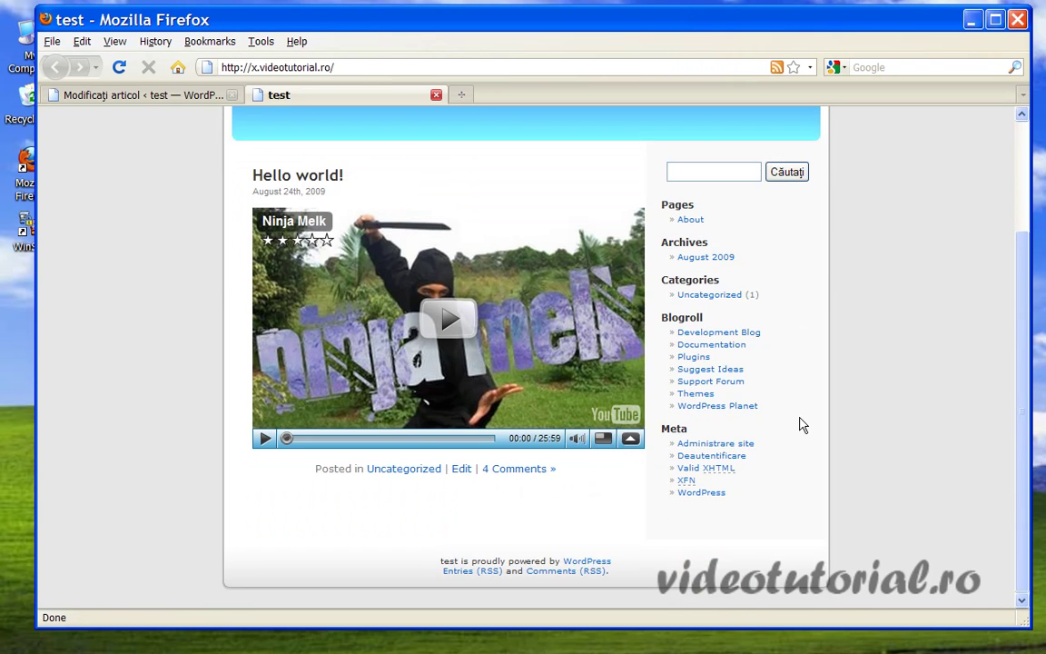
scroll(731, 426, "up", 1)
scroll(674, 427, "down", 1)
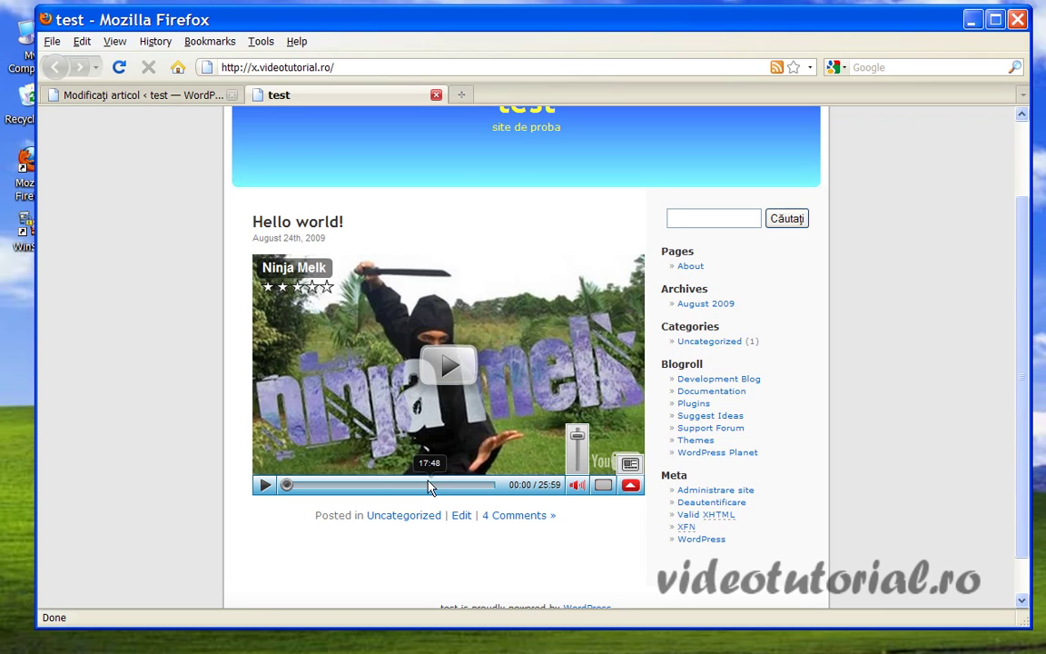
left_click(578, 484)
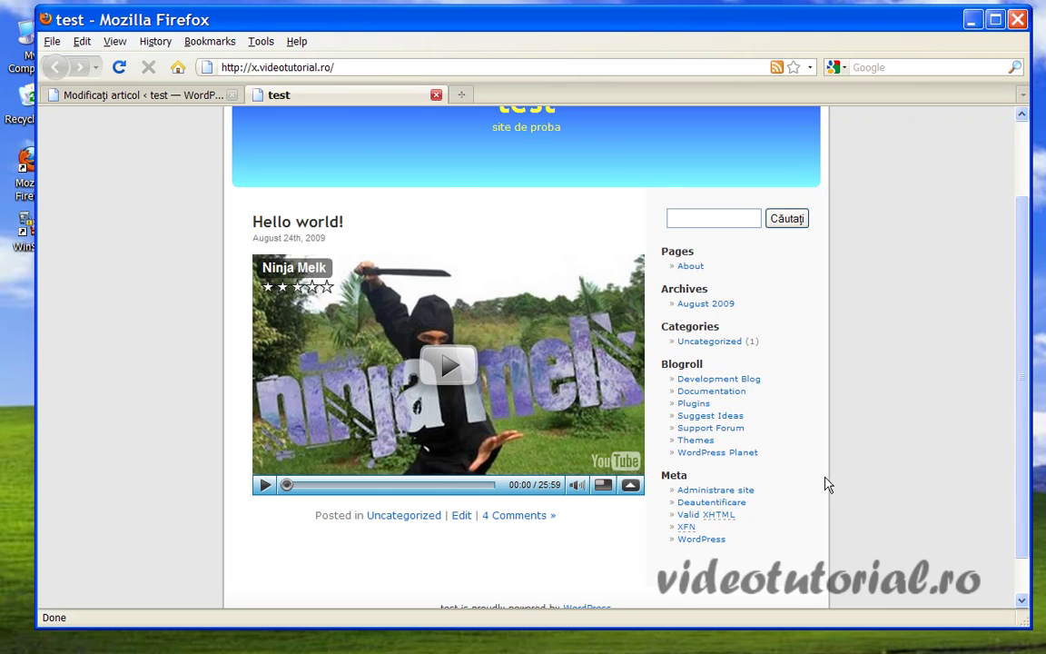
scroll(978, 474, "up", 2)
scroll(821, 474, "down", 2)
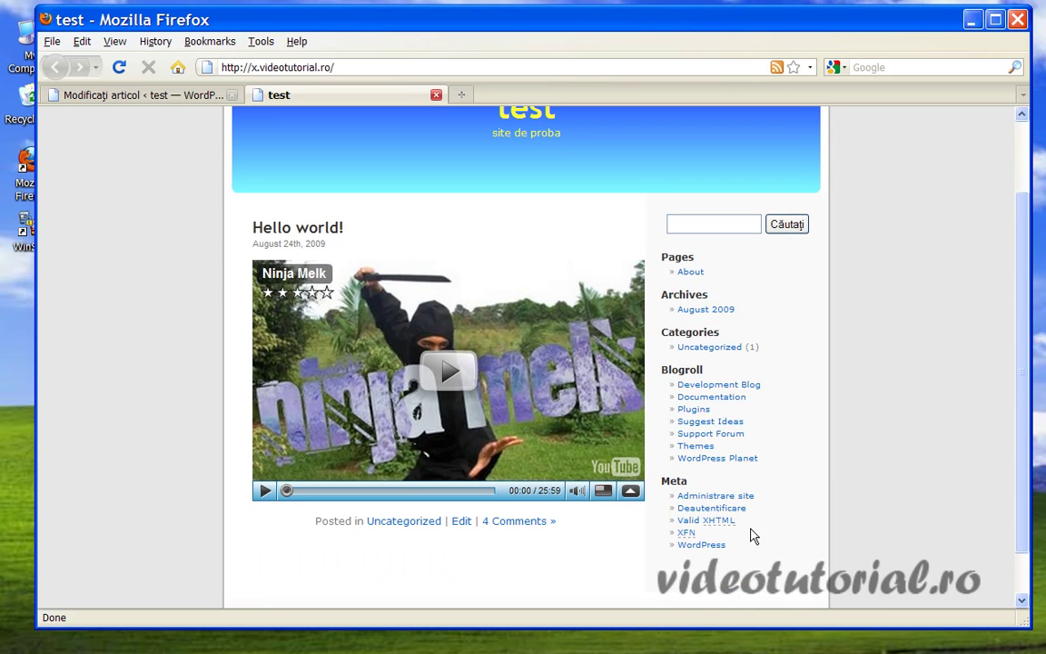
scroll(872, 449, "down", 1)
scroll(872, 449, "up", 1)
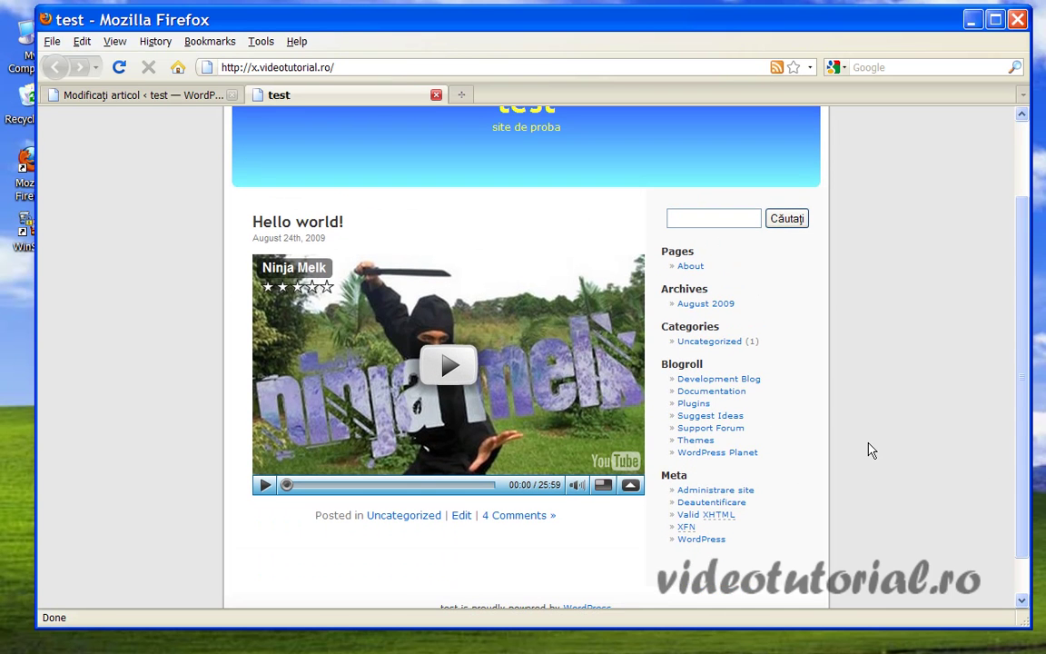
scroll(871, 449, "up", 2)
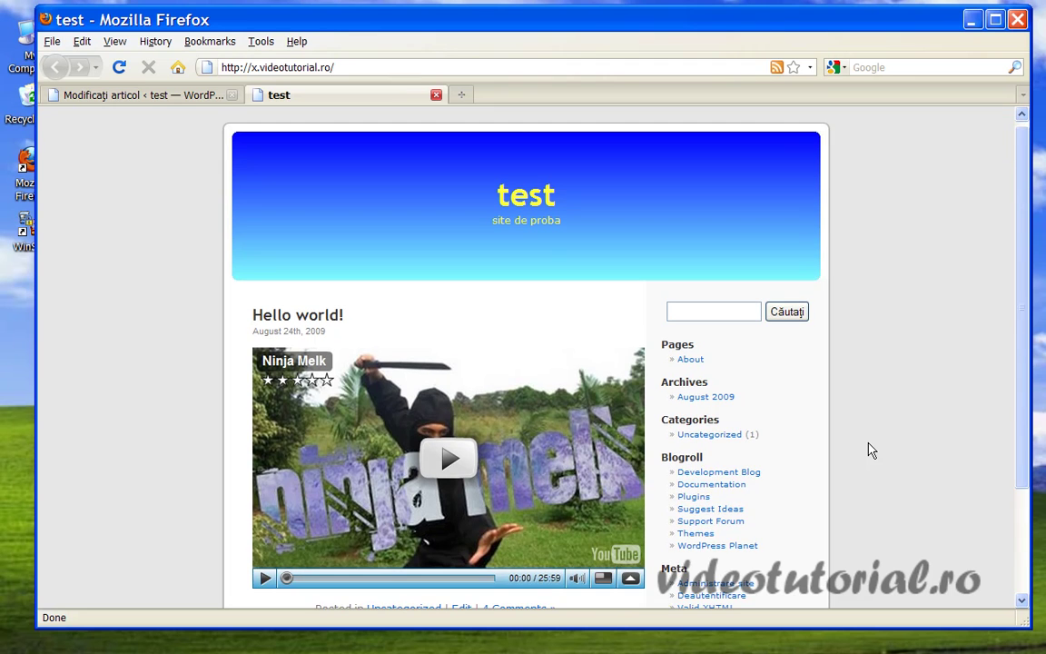
scroll(872, 449, "down", 2)
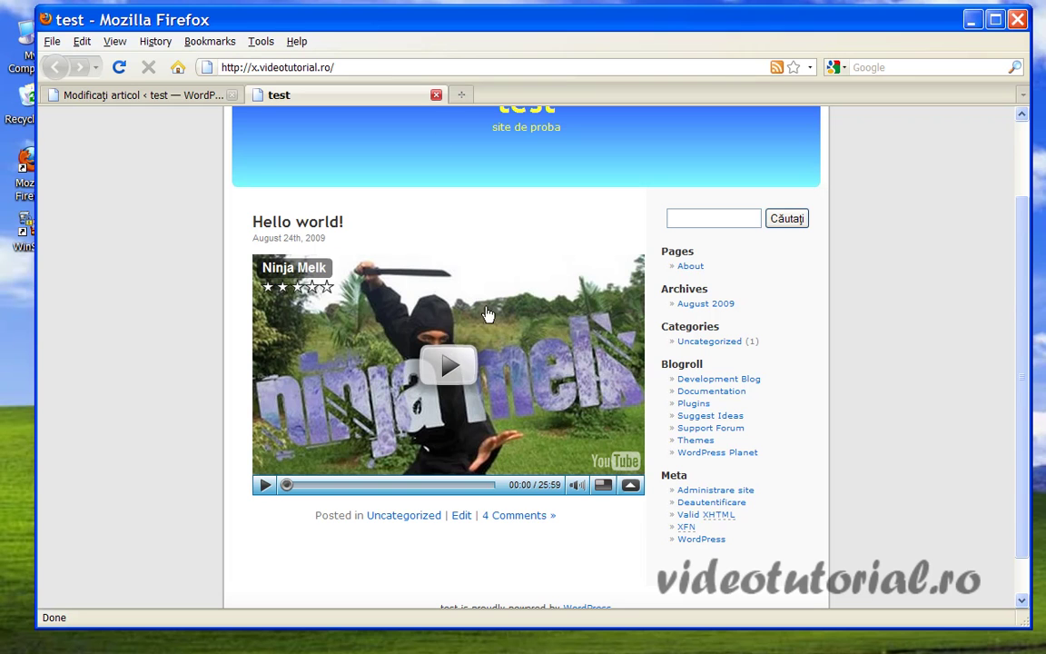
In a new tab, Google 'longtail' and open the LongTail Video home page result.
left_click(462, 96)
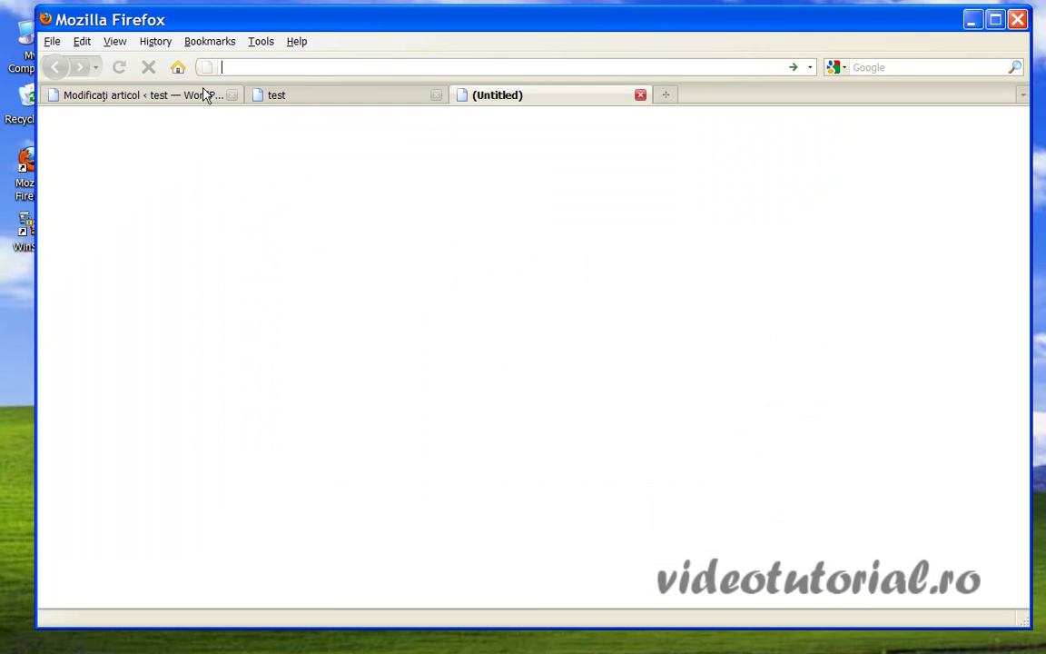
left_click(178, 68)
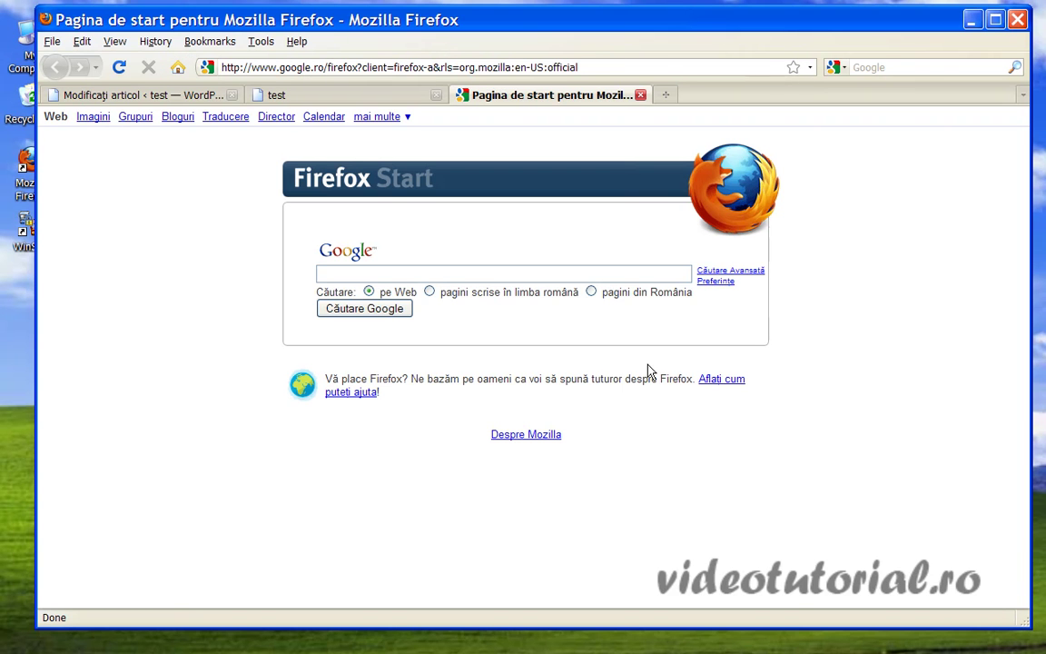
left_click(384, 272)
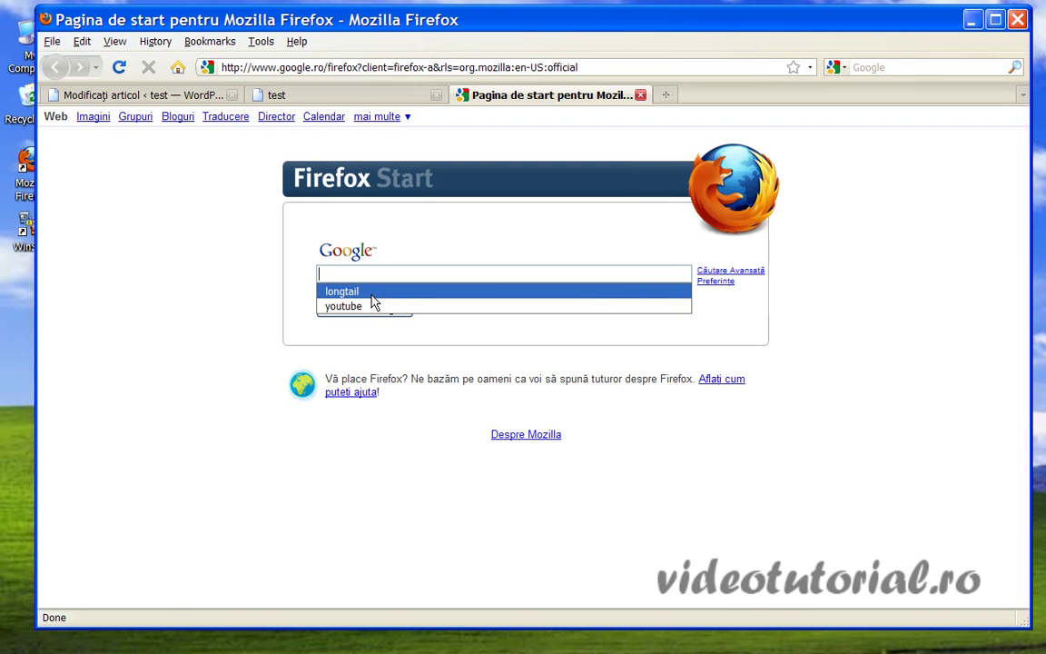
left_click(341, 292)
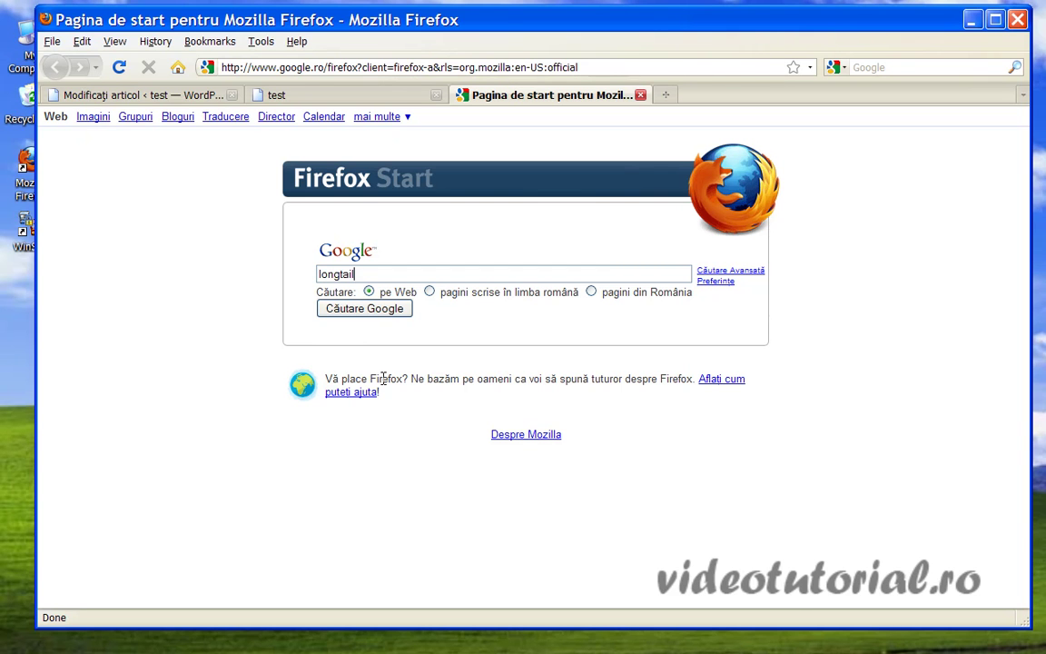
left_click(364, 309)
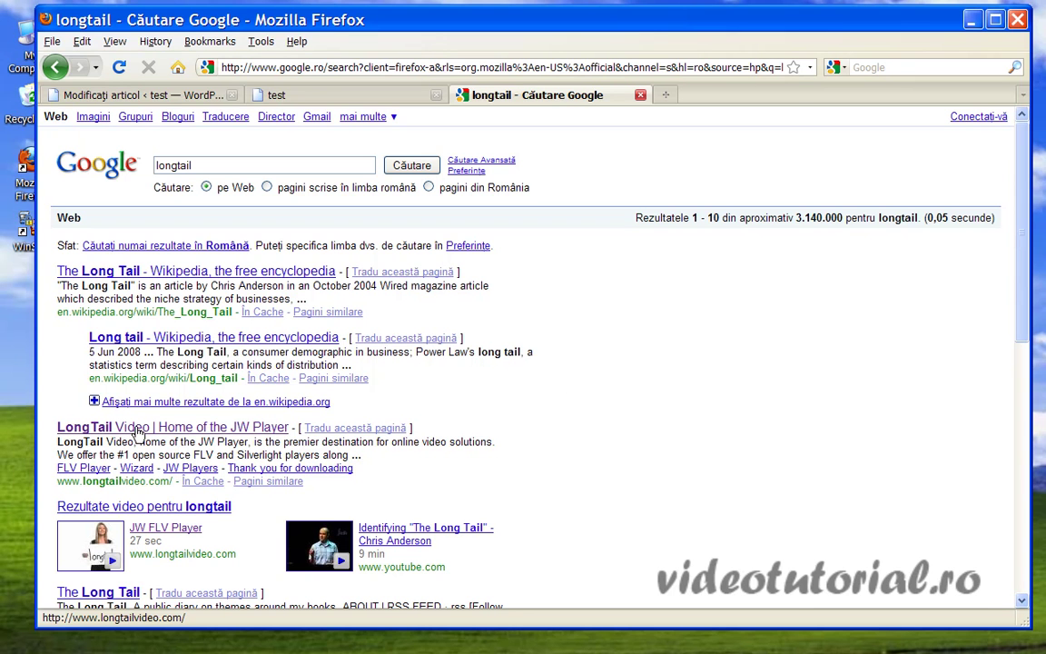
left_click(123, 430)
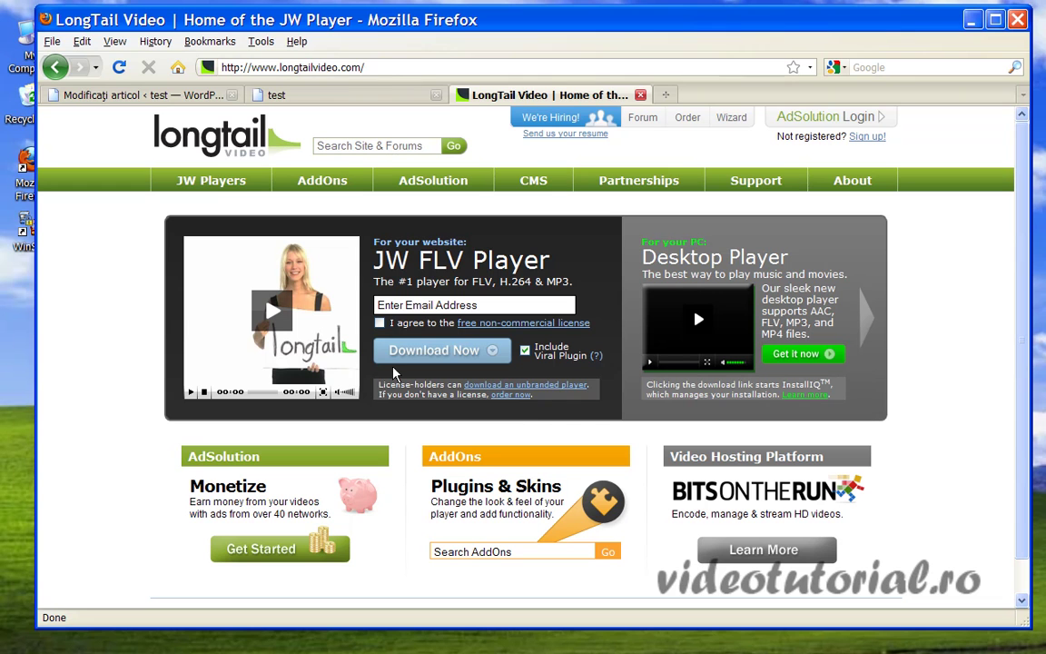
Accept the free non-commercial license, enter an e-mail address in the download form, then minimize Firefox.
left_click(380, 324)
left_click(493, 306)
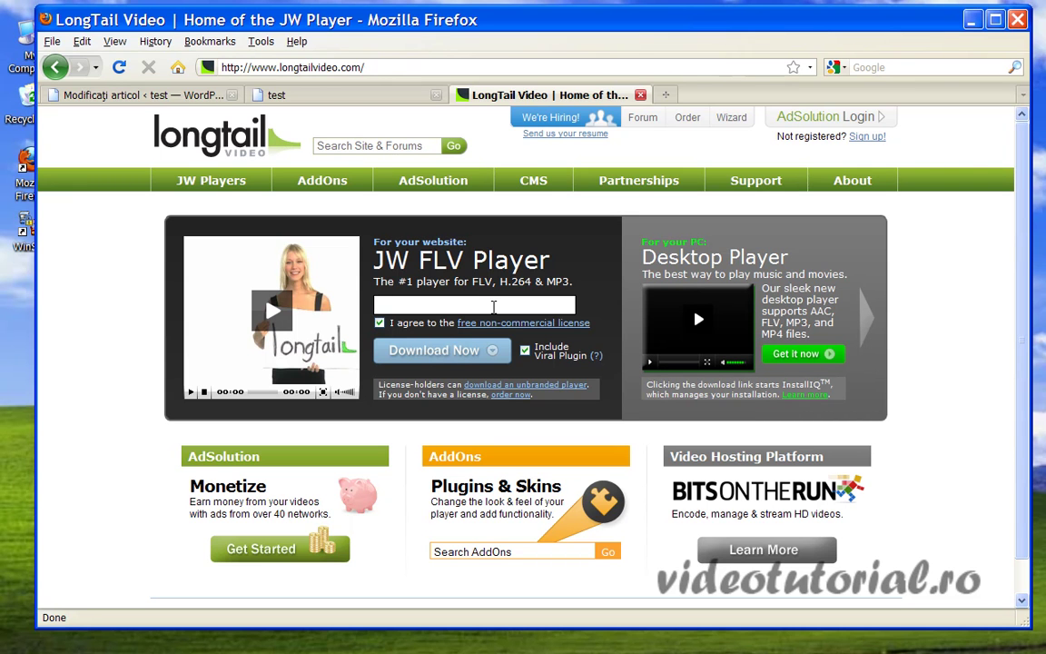
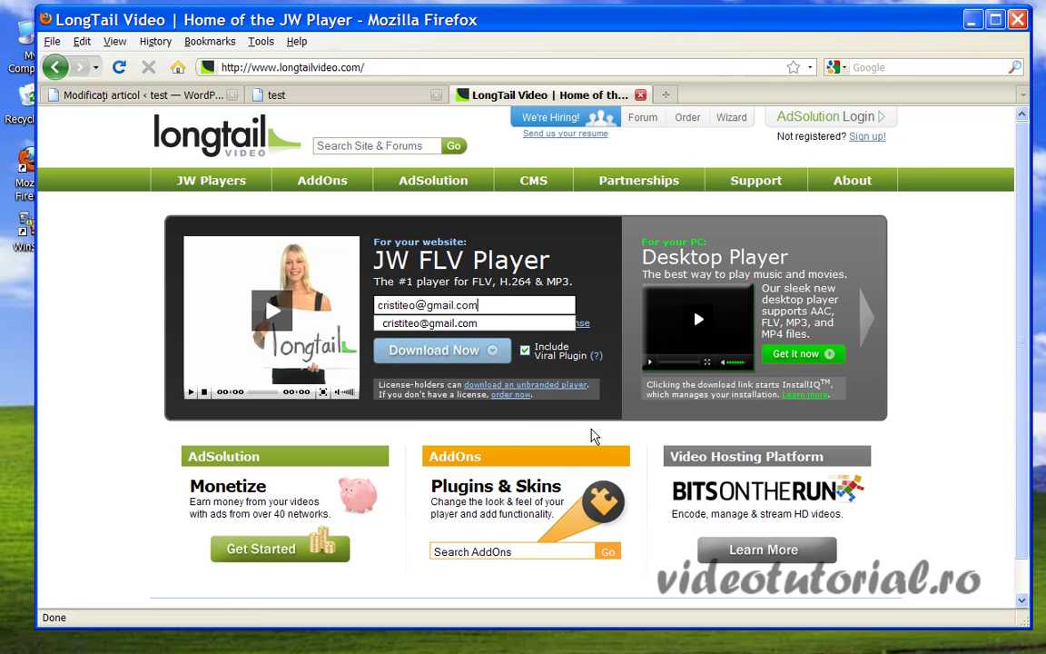
left_click(586, 279)
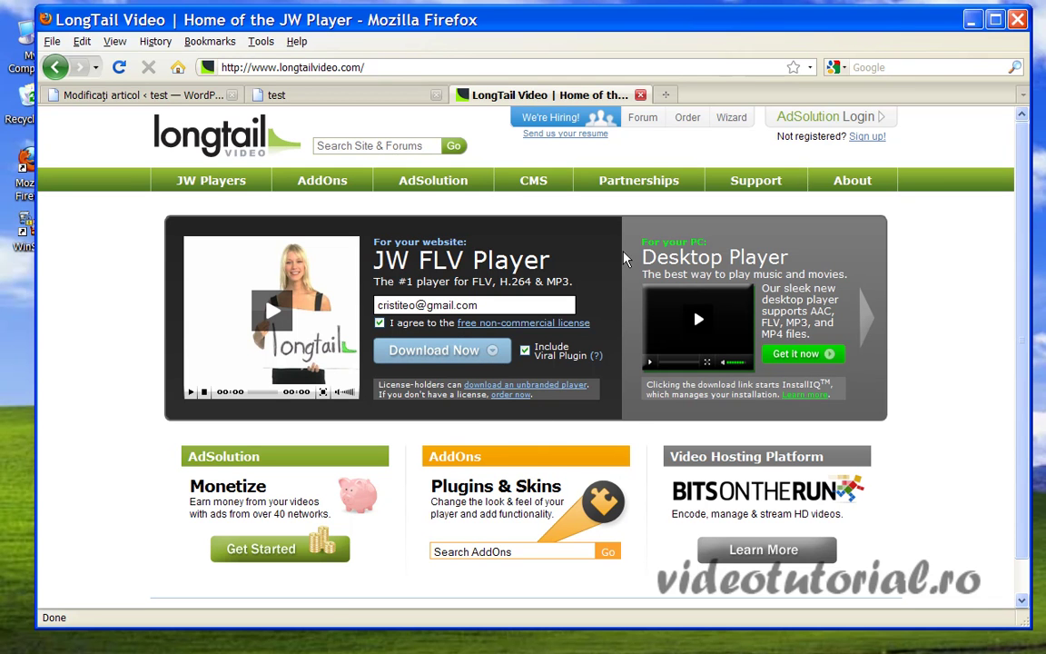
left_click(972, 20)
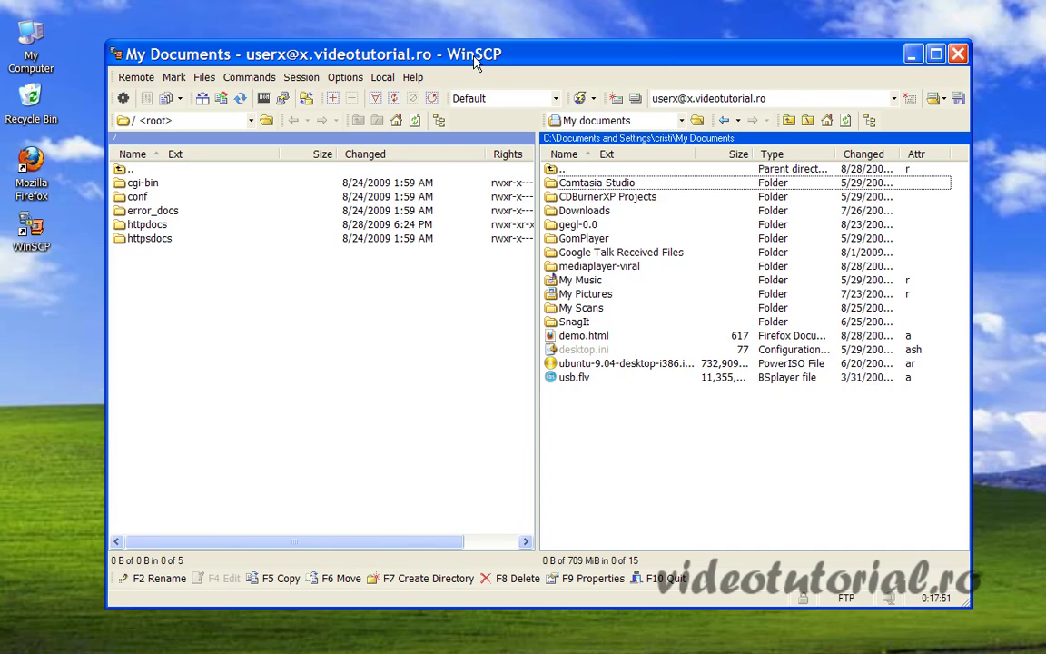
Drag the WinSCP session window to a new position on the desktop.
left_click_drag(474, 46, 458, 50)
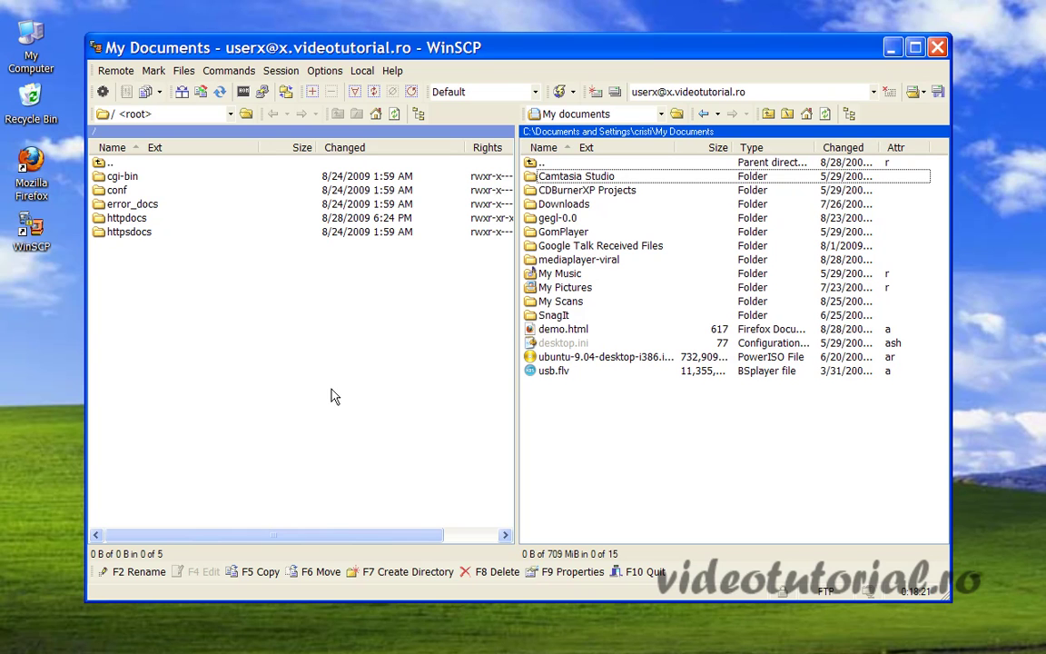
Delete expressInstall.swf, player-viral.swf, preview.jpg, swfobject.js and video.flv from httpdocs.
double_click(127, 229)
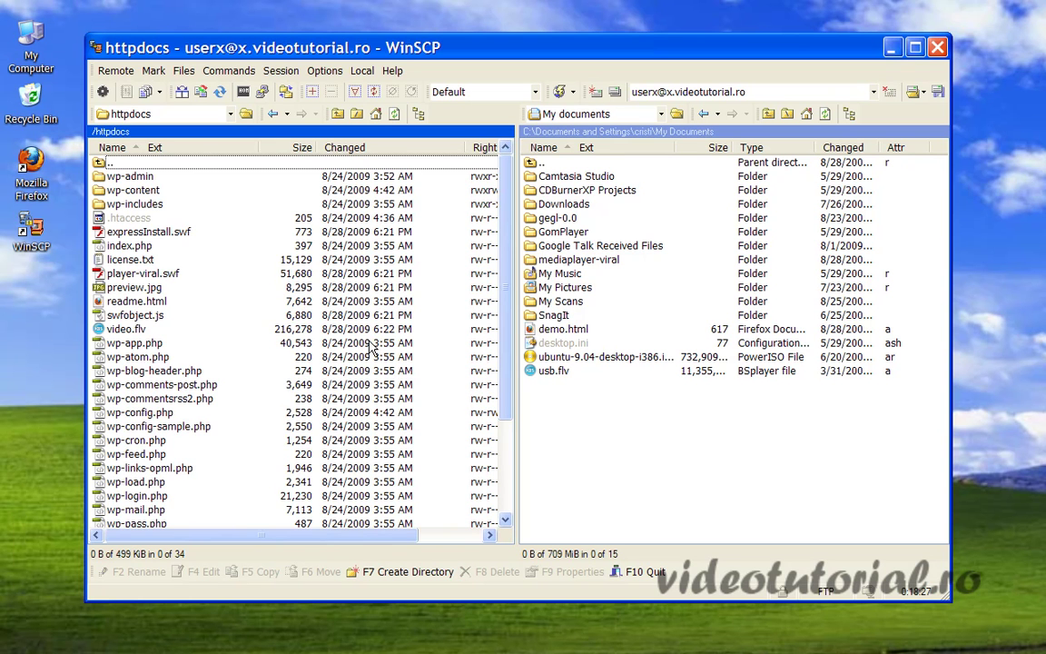
scroll(459, 227, "down", 2)
scroll(459, 227, "up", 2)
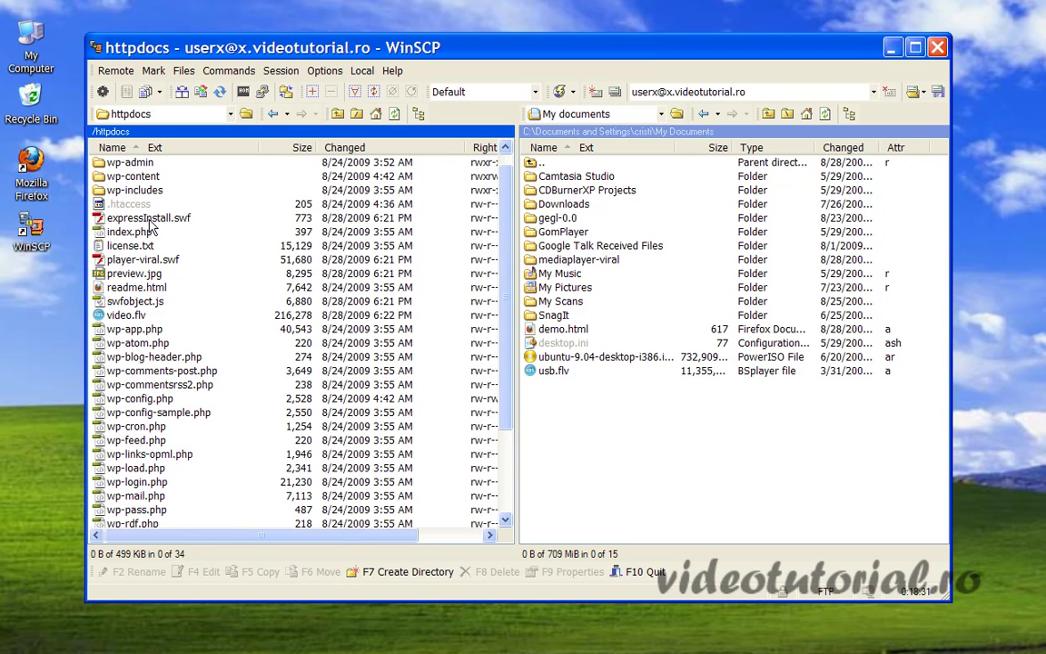
left_click(138, 218)
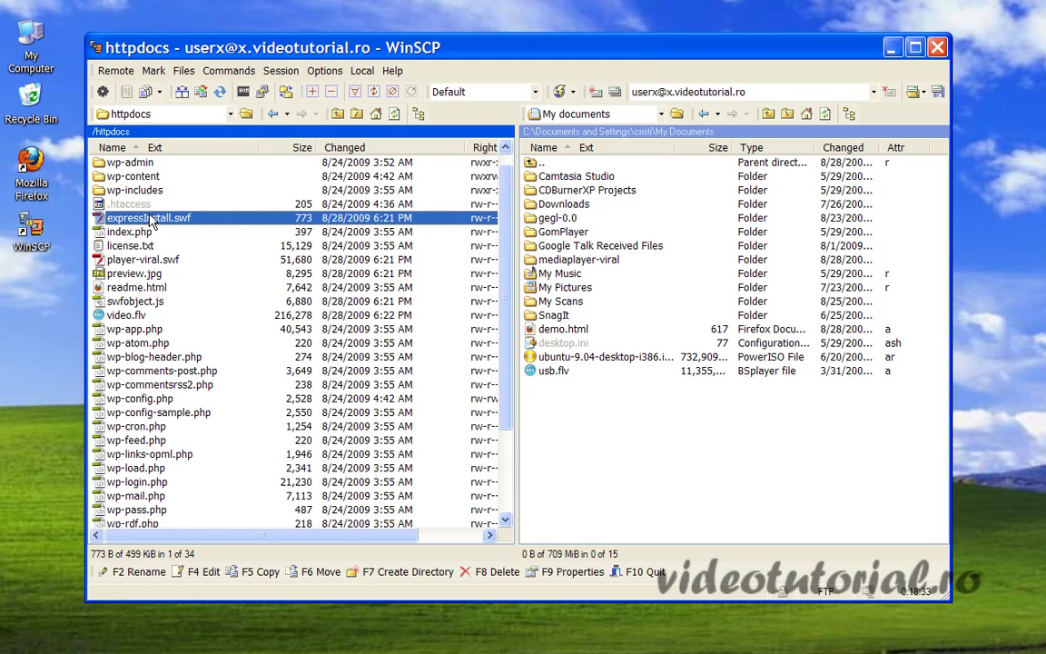
left_click(139, 260, "ctrl")
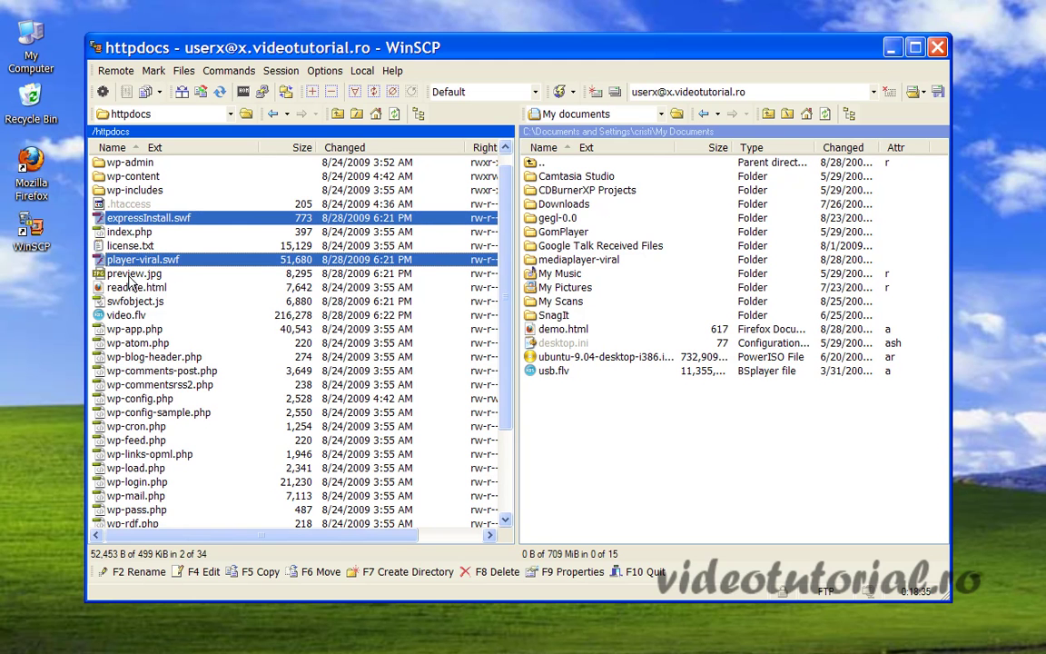
left_click(124, 272, "ctrl")
left_click(130, 301, "ctrl")
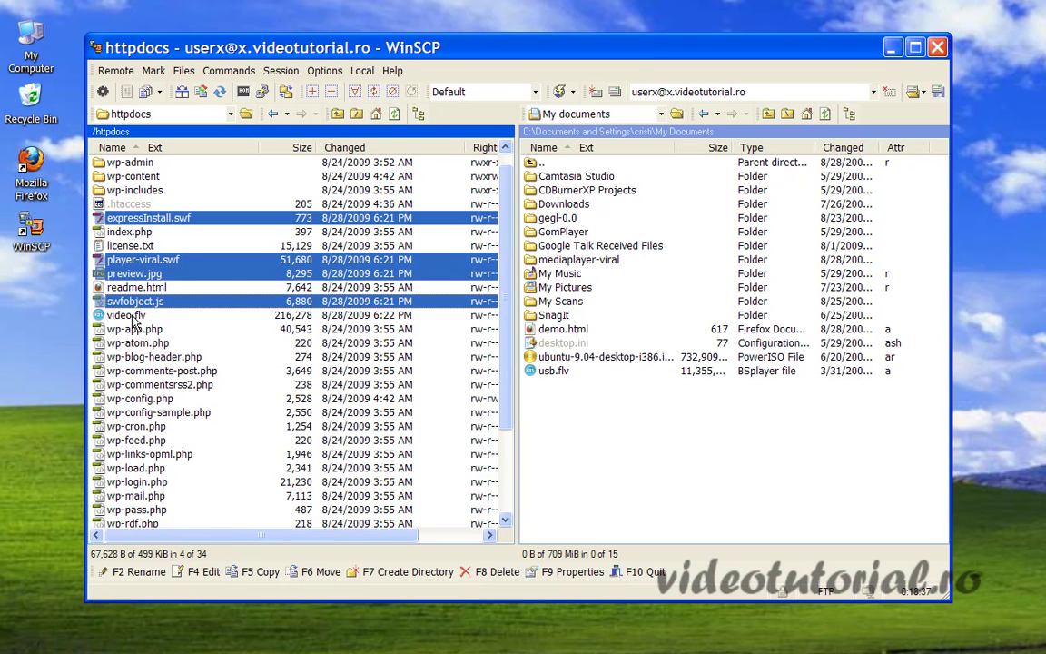
left_click(133, 316, "ctrl")
key("Delete")
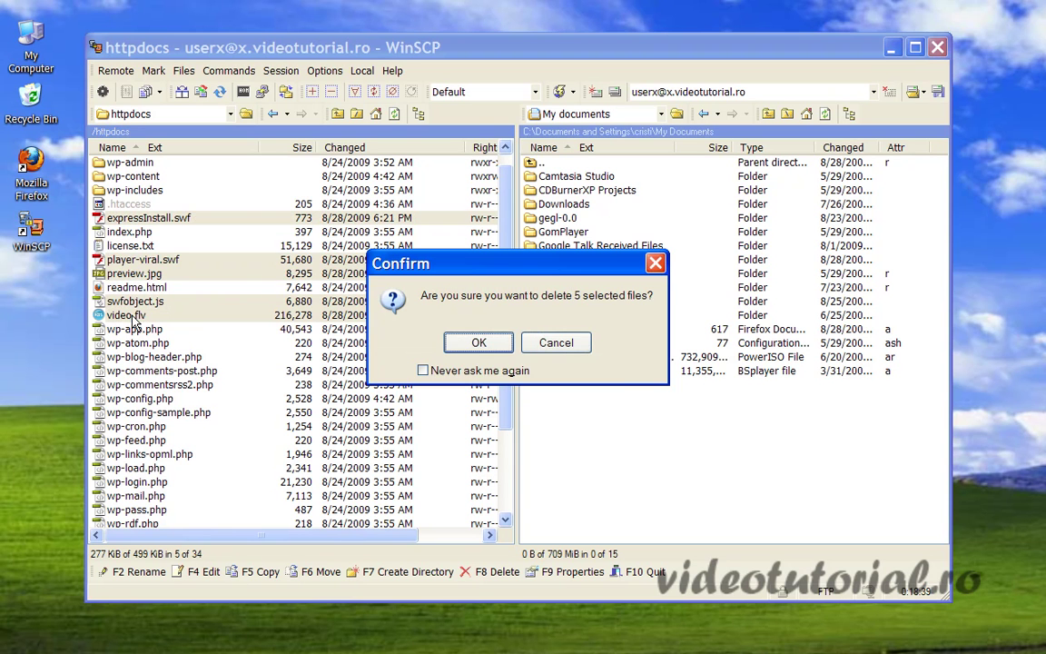
left_click(479, 341)
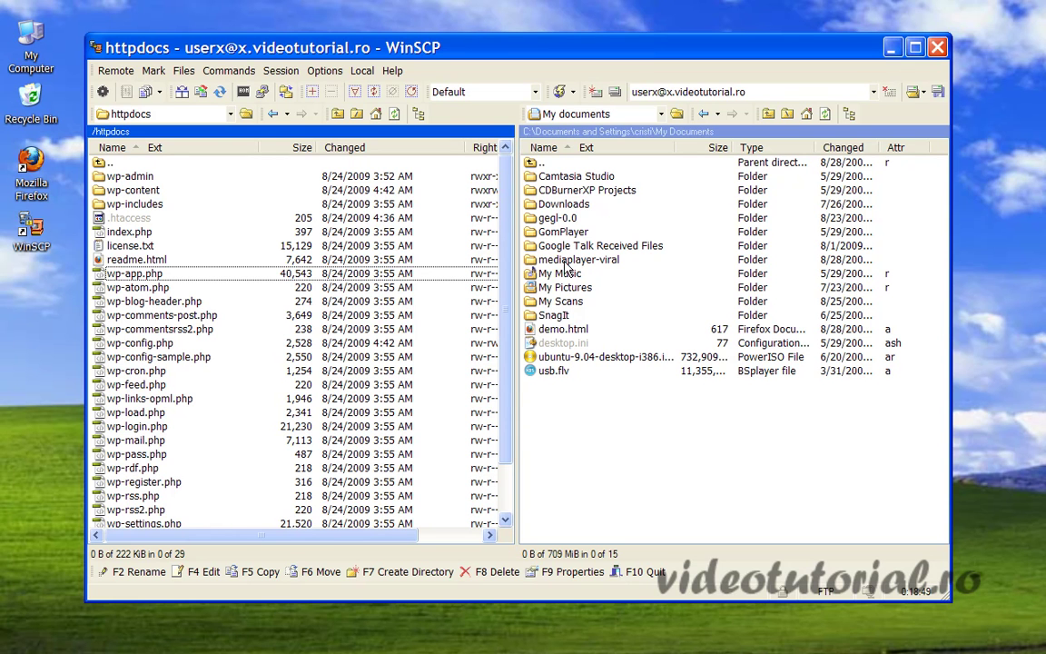
Open local mediaplayer-viral and name a new remote httpdocs folder 'video'.
double_click(564, 261)
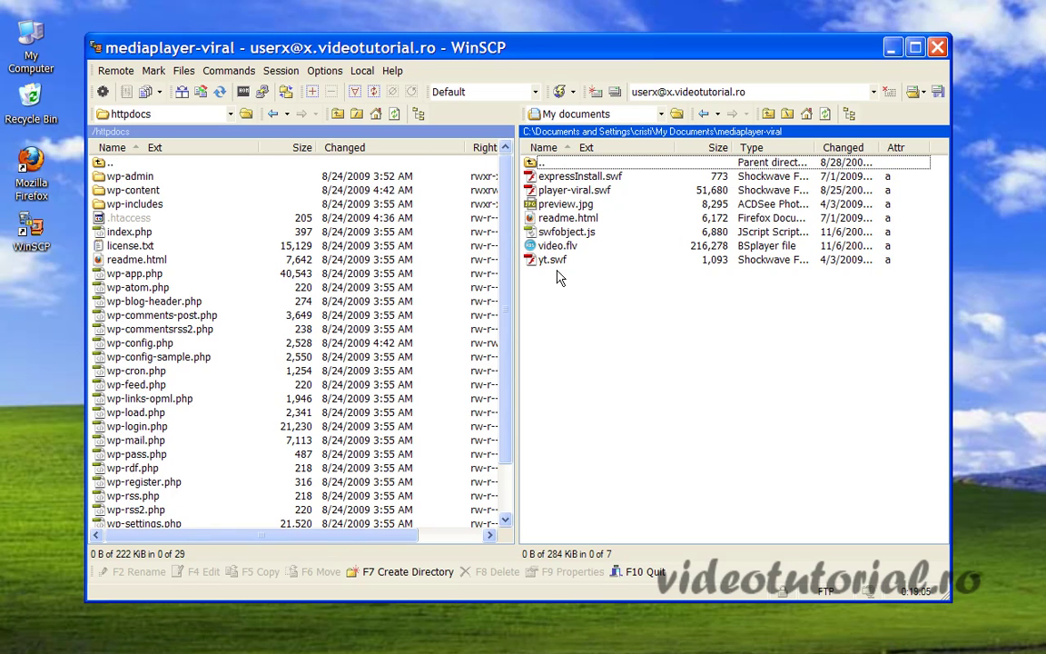
left_click(202, 444)
left_click_drag(505, 401, 511, 451)
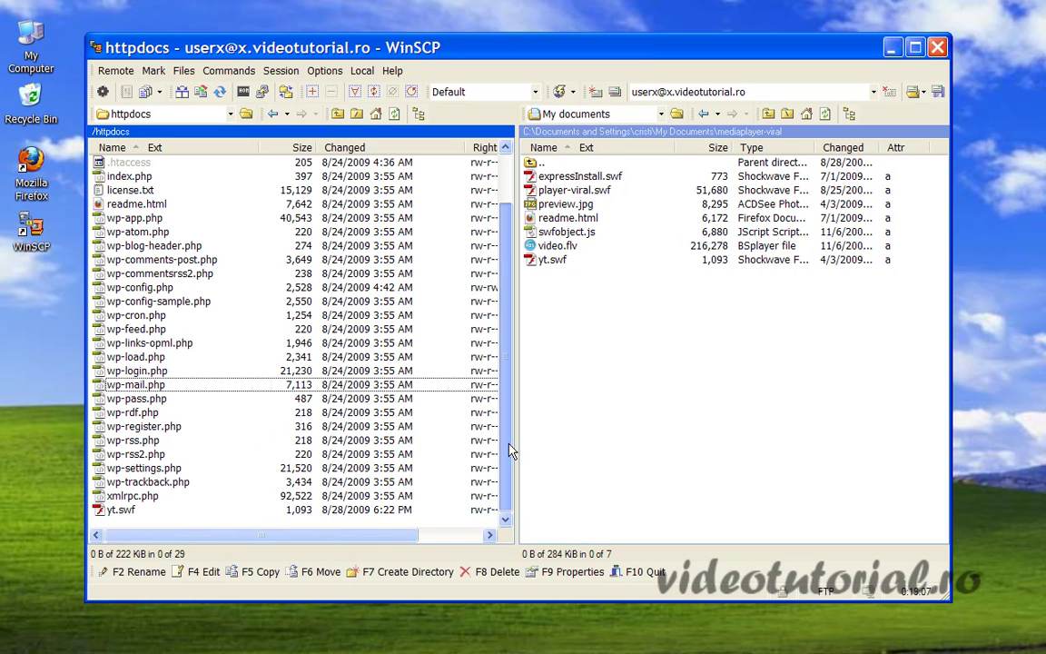
left_click(418, 572)
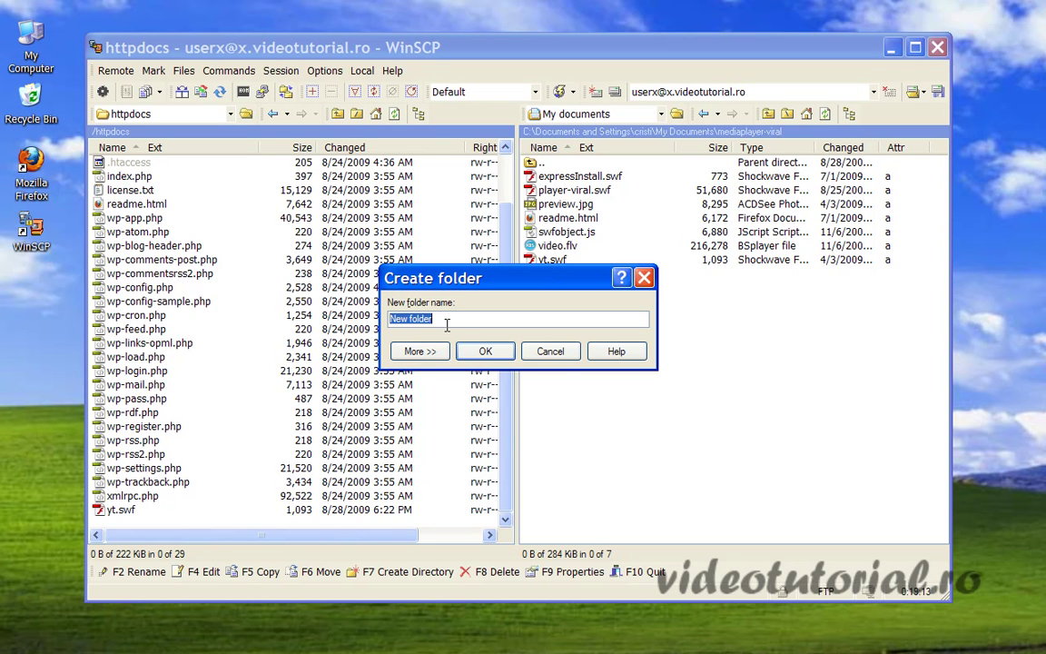
type("video")
Create the video folder in httpdocs and open it on the server.
left_click(485, 351)
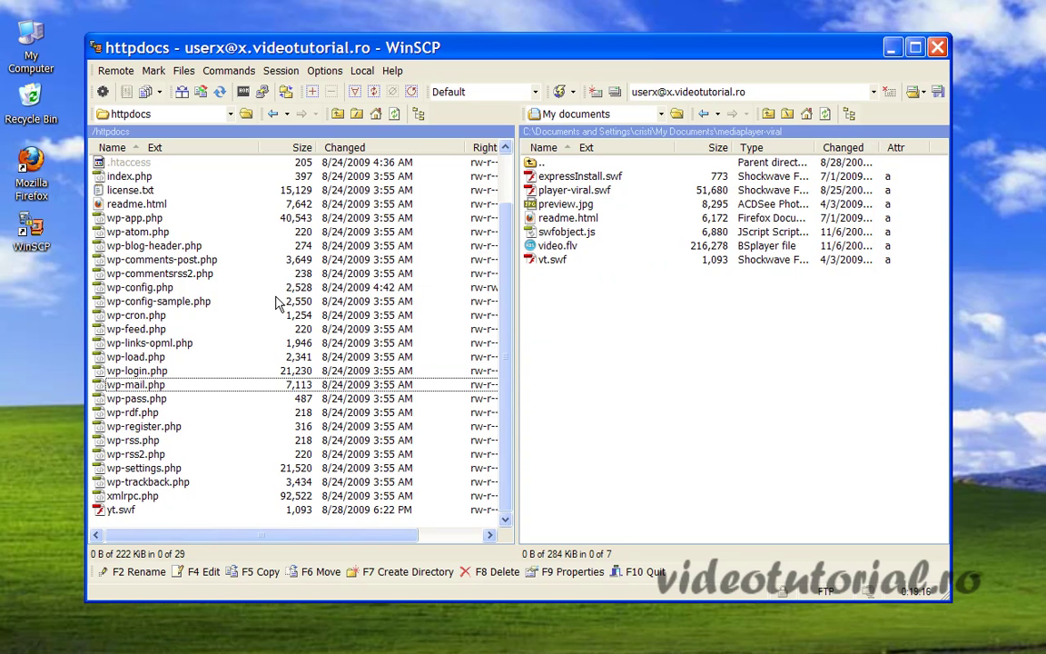
left_click_drag(508, 315, 504, 218)
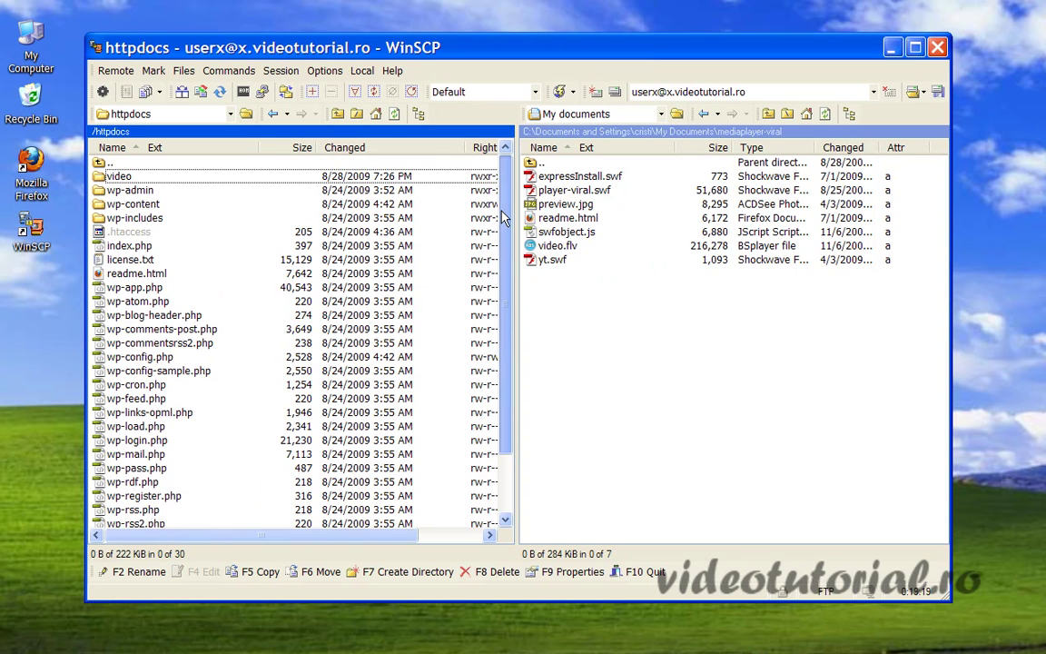
double_click(114, 176)
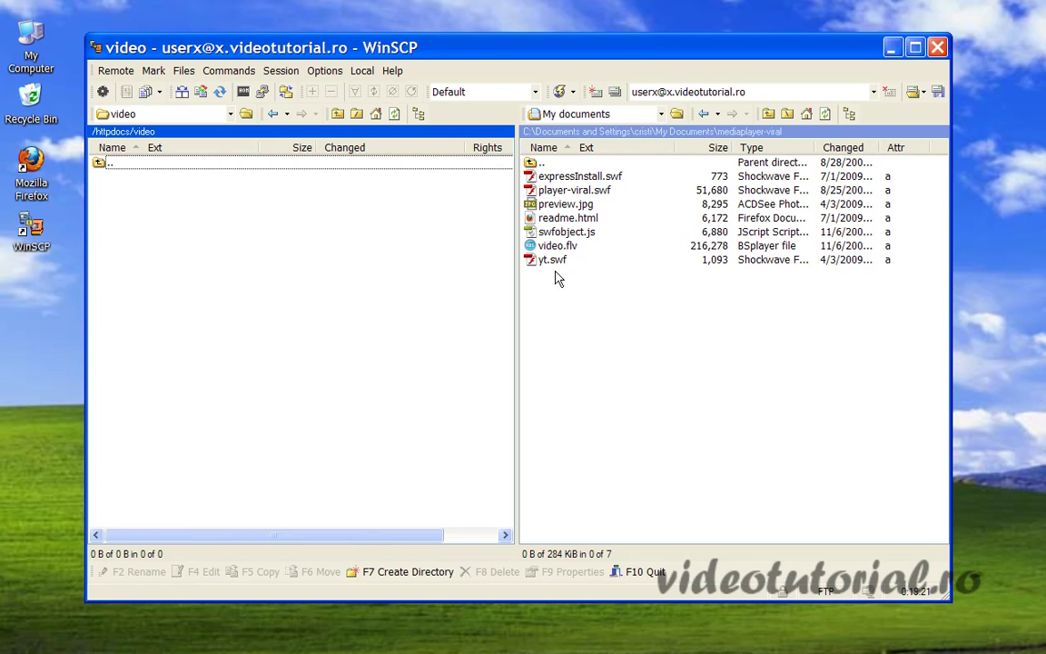
Upload all seven local mediaplayer-viral files into the video folder, then return to httpdocs.
left_click(570, 309)
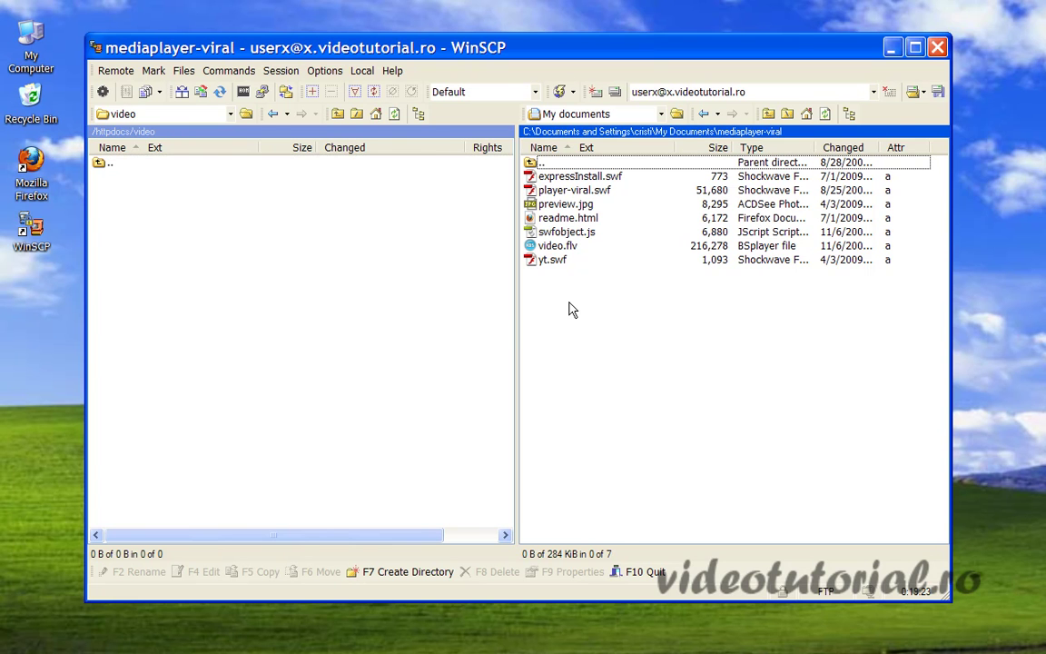
key("ctrl+a")
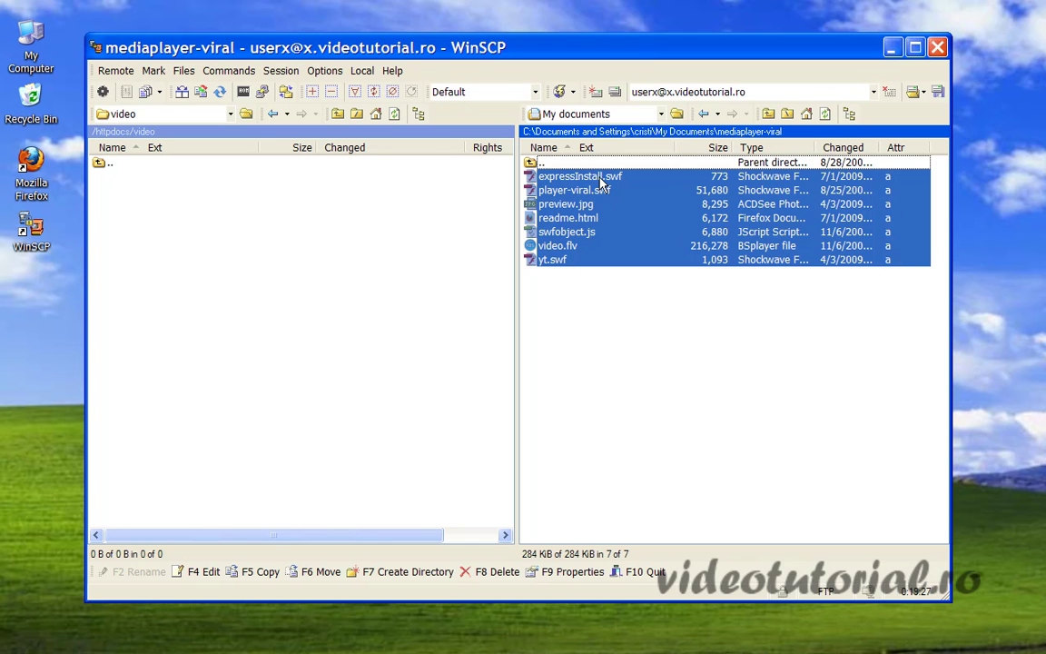
left_click_drag(601, 185, 295, 288)
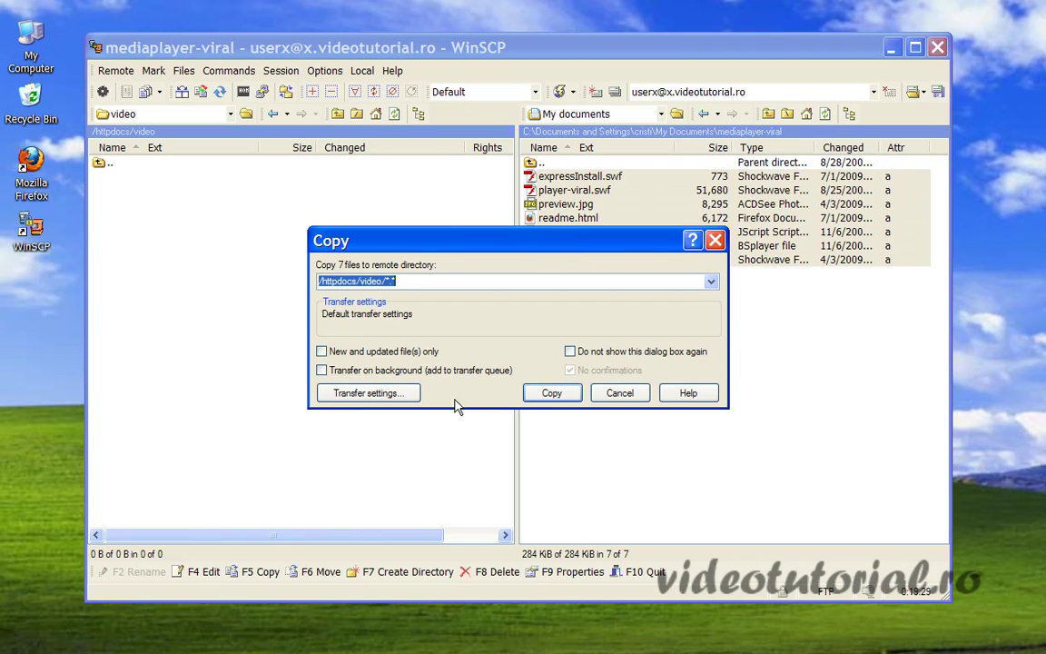
left_click(551, 393)
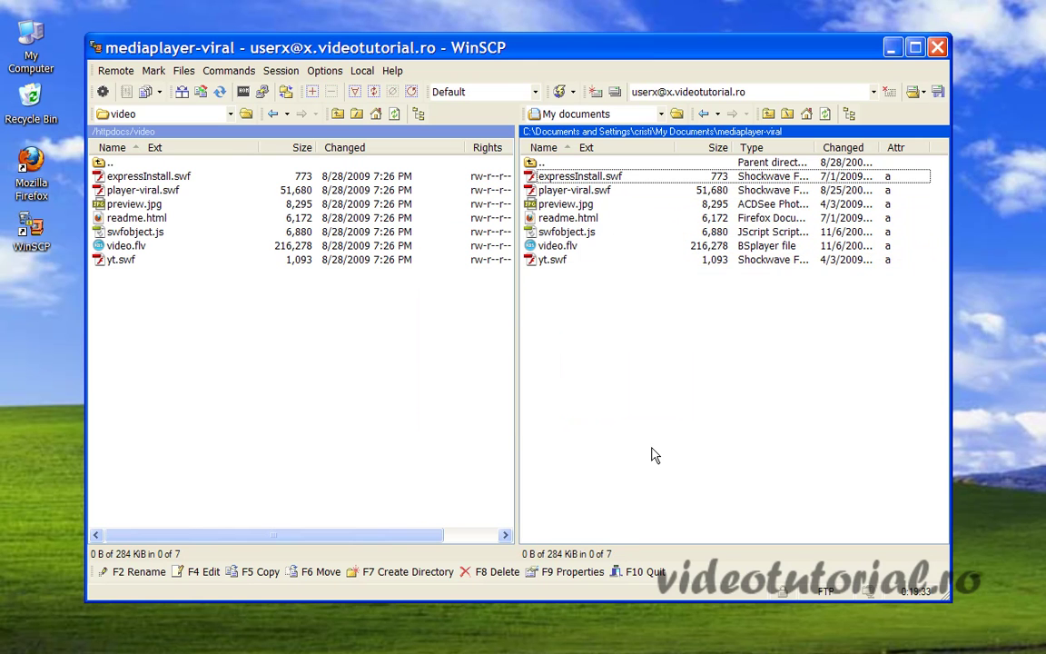
double_click(111, 164)
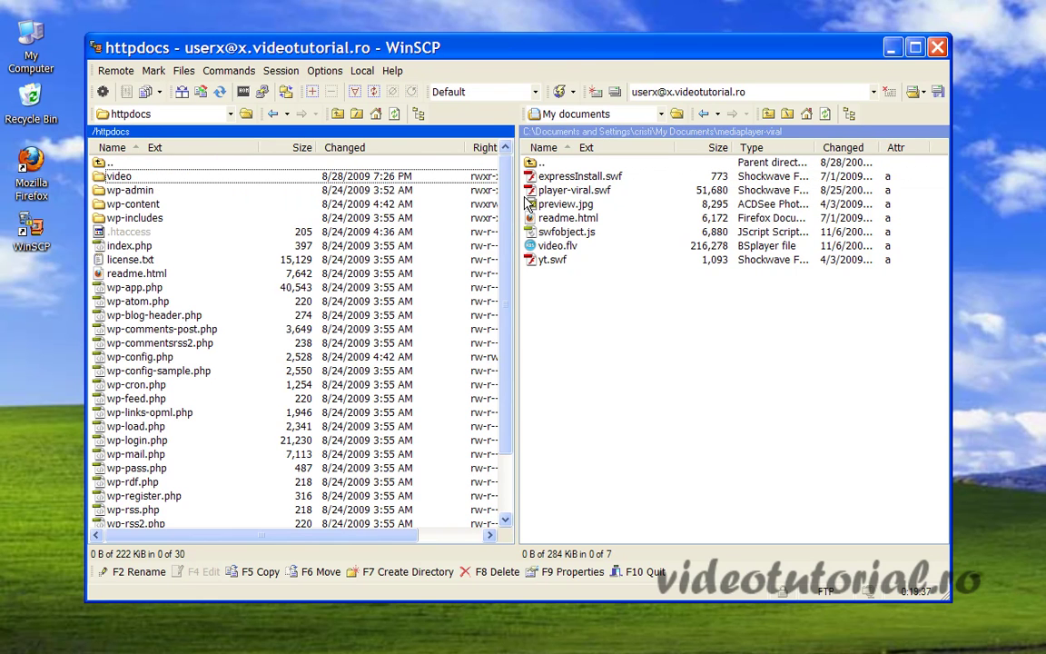
left_click_drag(516, 40, 519, 29)
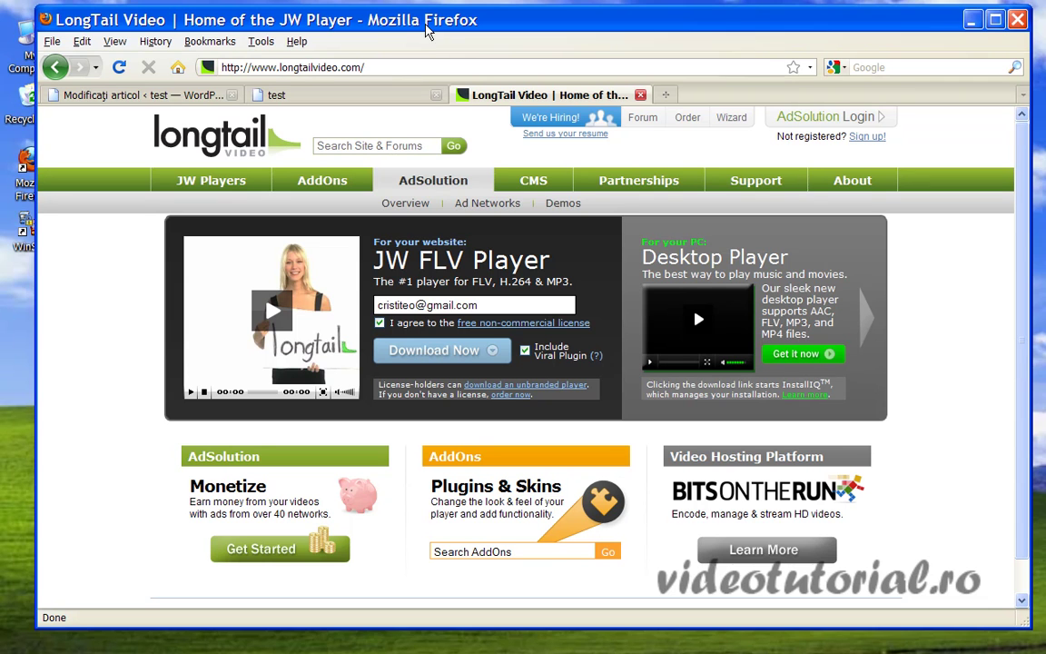
Open the JW Player Setup Wizard from LongTail's Support menu, then switch back to WinSCP.
left_click_drag(427, 30, 416, 31)
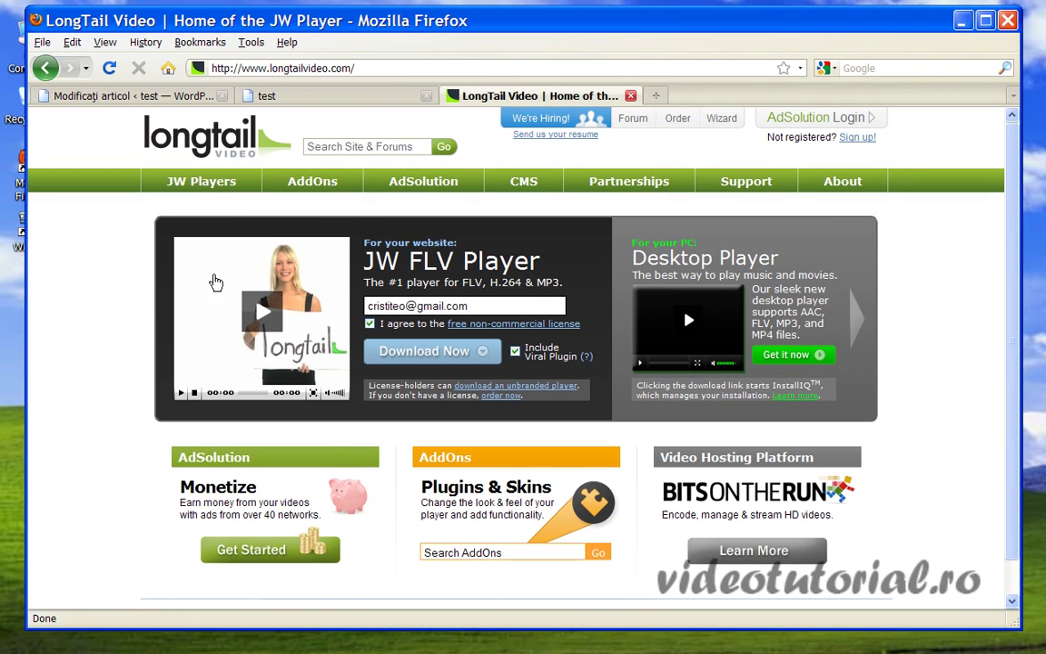
mouse_move(763, 187)
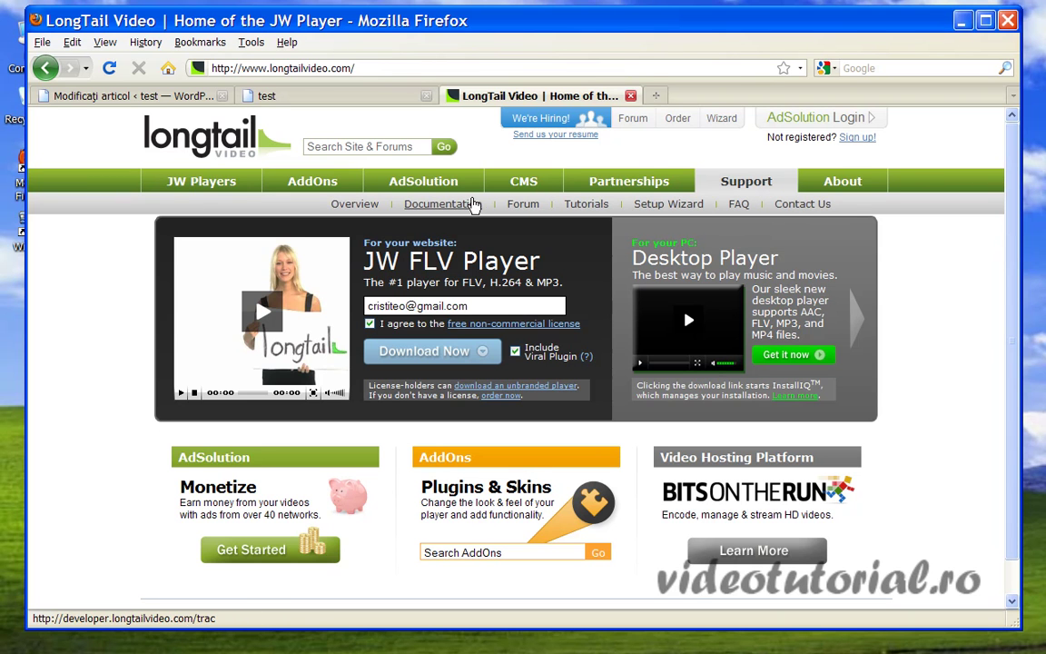
left_click(672, 205)
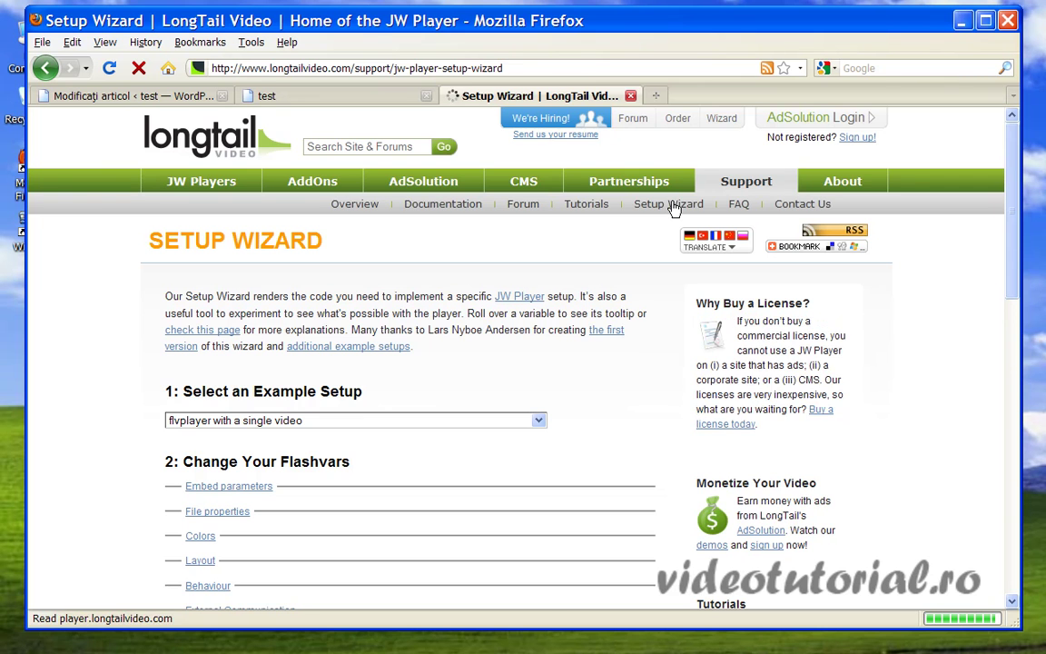
scroll(585, 408, "down", 2)
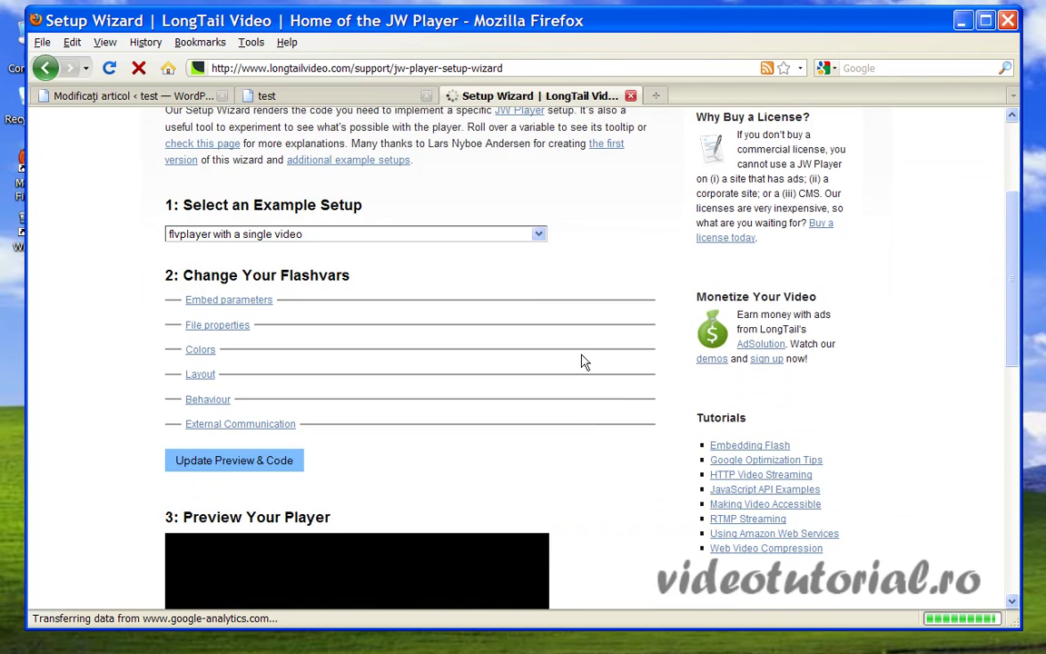
scroll(594, 349, "up", 2)
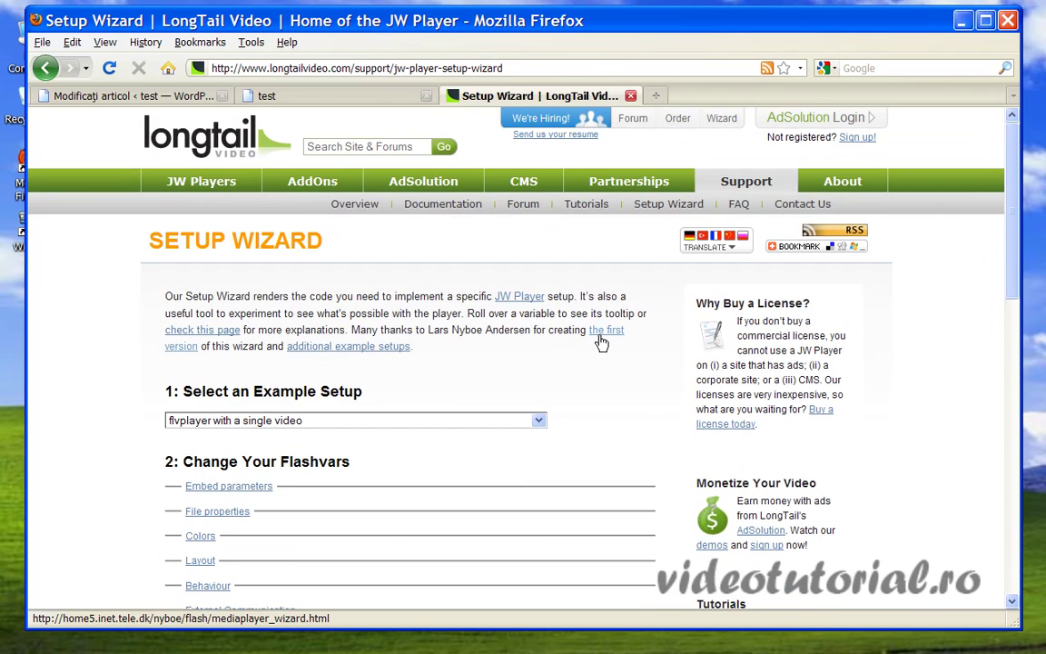
scroll(601, 343, "down", 1)
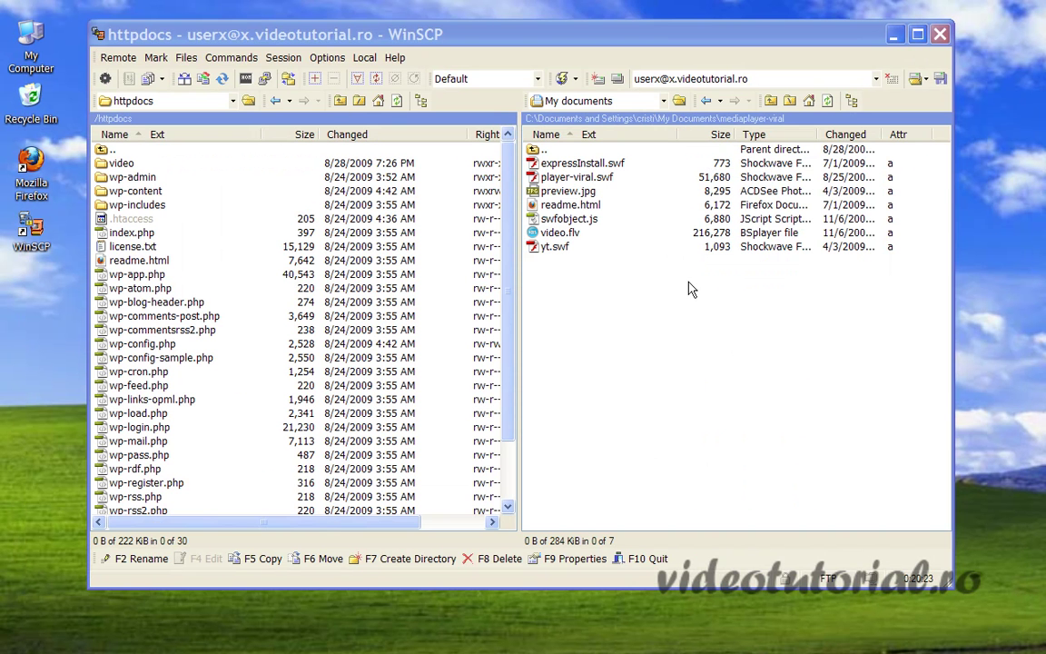
left_click(580, 109)
Copy usb.flv from local My Documents into the server's httpdocs/video folder.
left_click(581, 118)
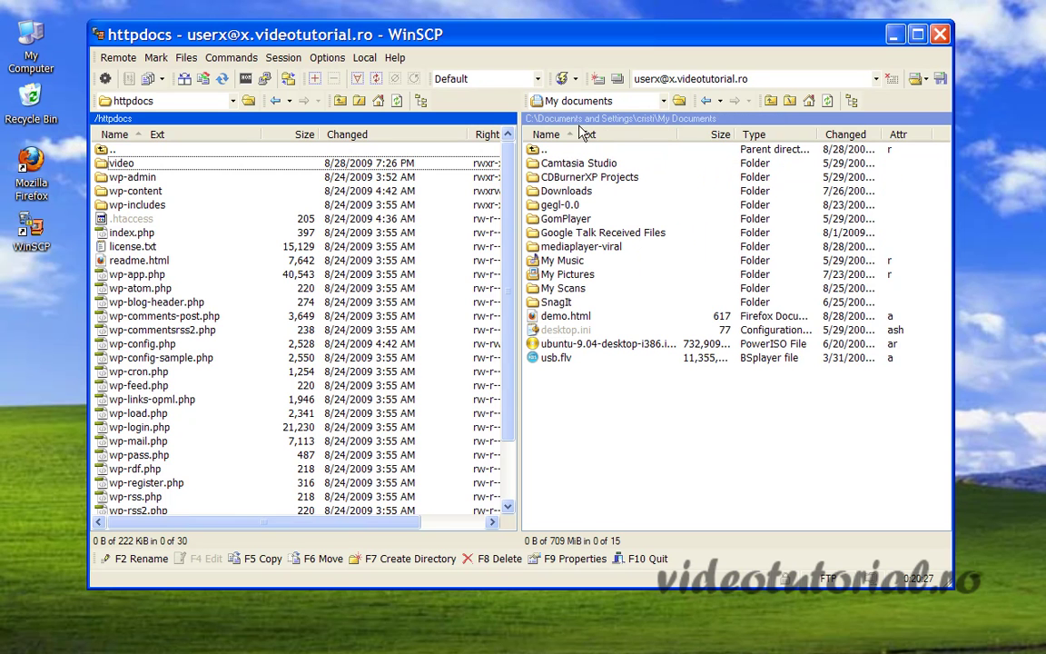
double_click(118, 162)
left_click_drag(549, 357, 212, 350)
left_click(551, 380)
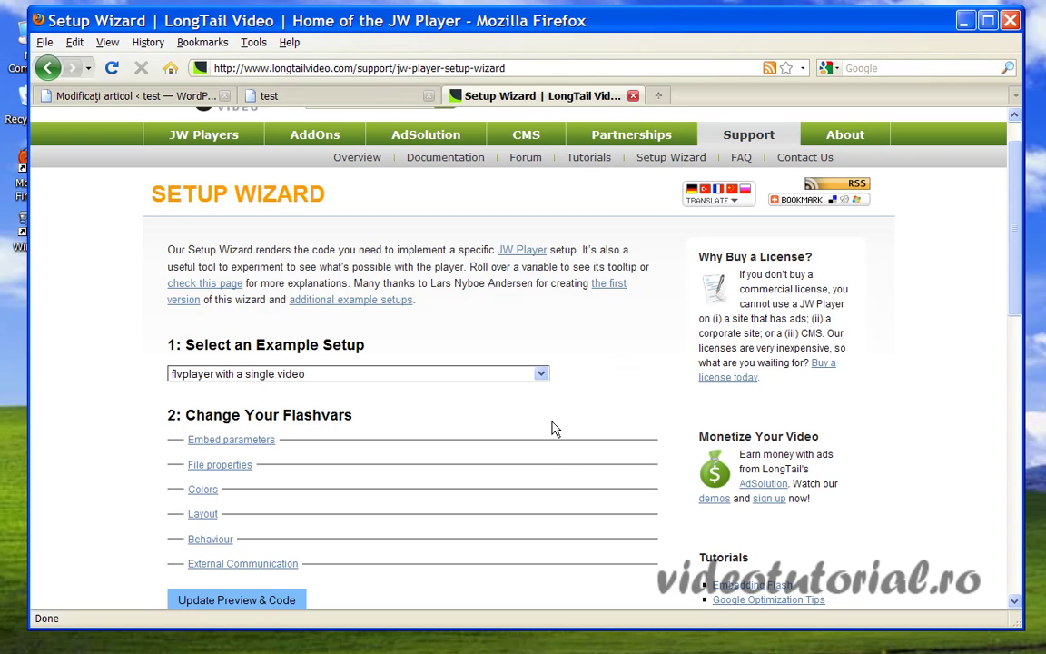
Load the 'flvplayer with viral plugin (embed & link)' example and expand its Embed parameters.
left_click(543, 375)
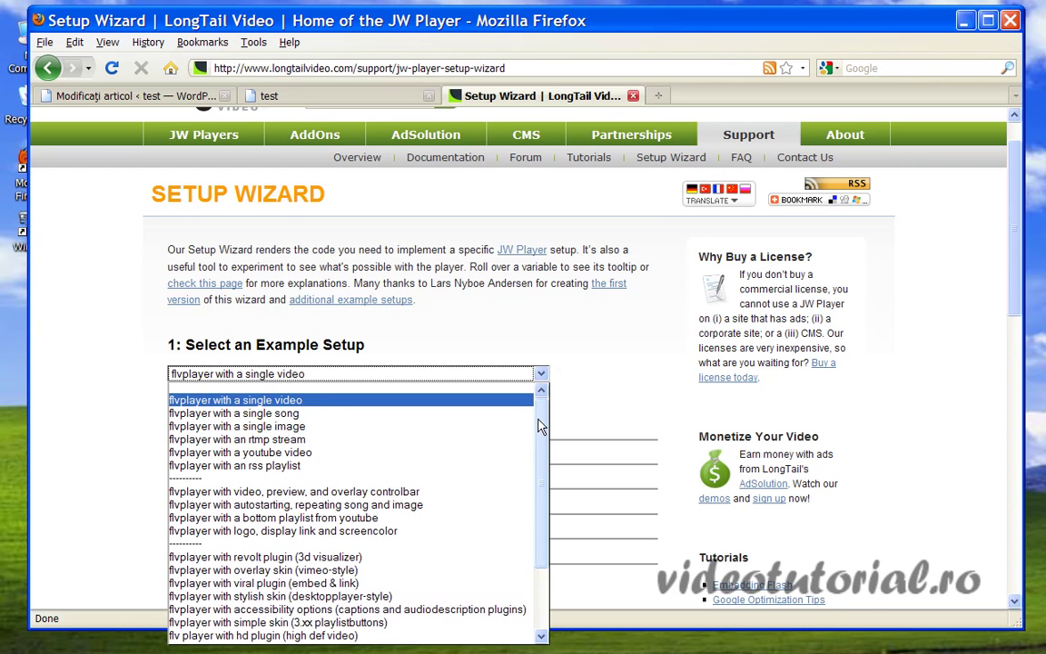
left_click_drag(542, 427, 535, 448)
scroll(482, 418, "down", 2)
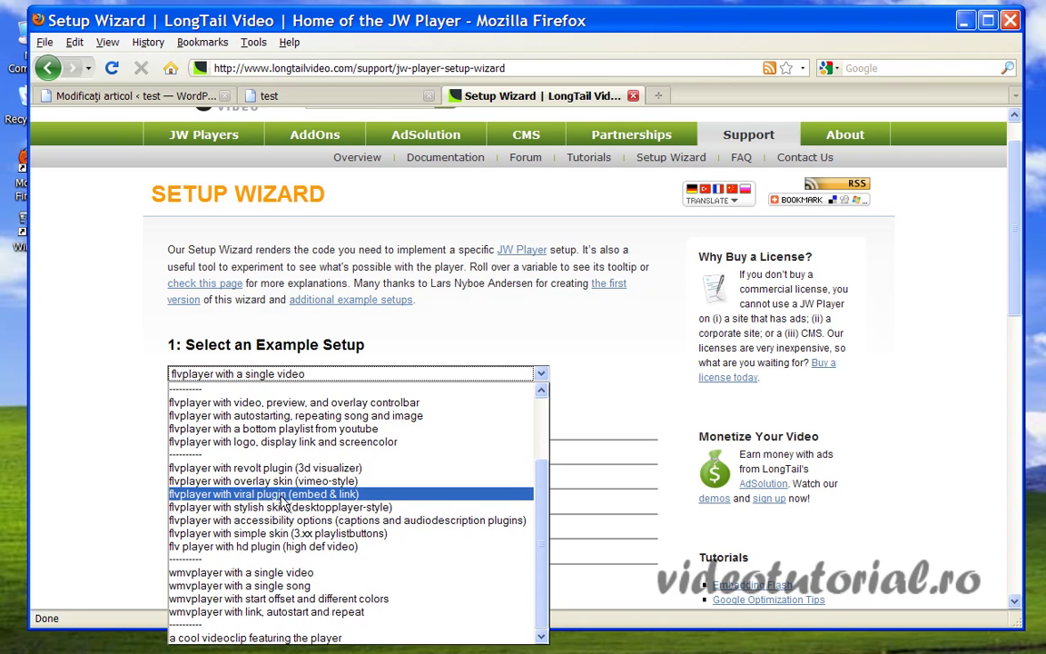
left_click(313, 501)
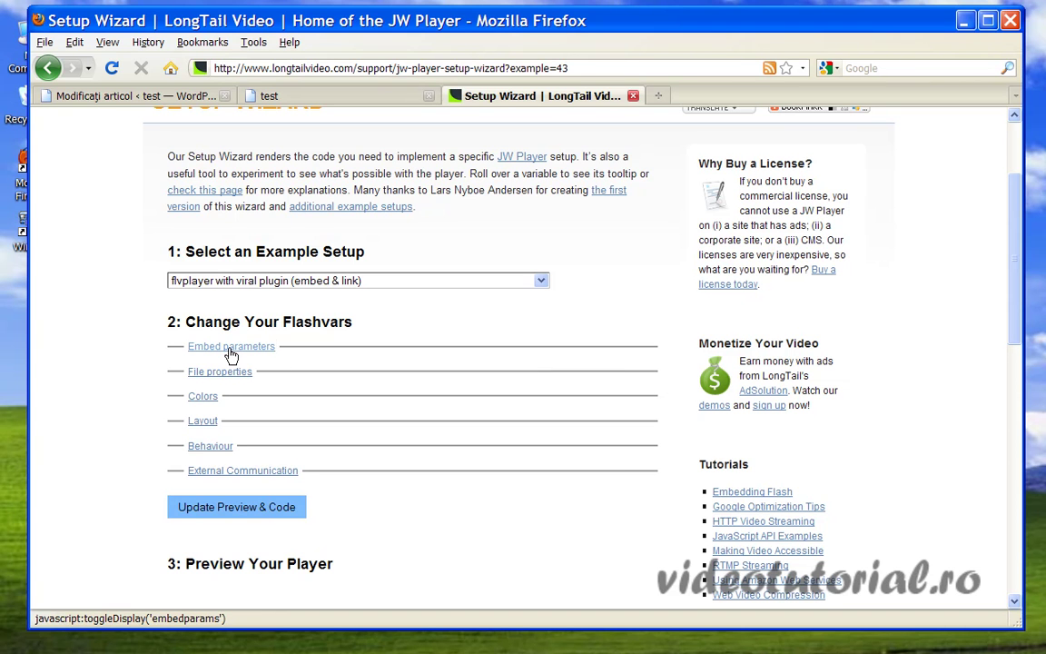
left_click(230, 352)
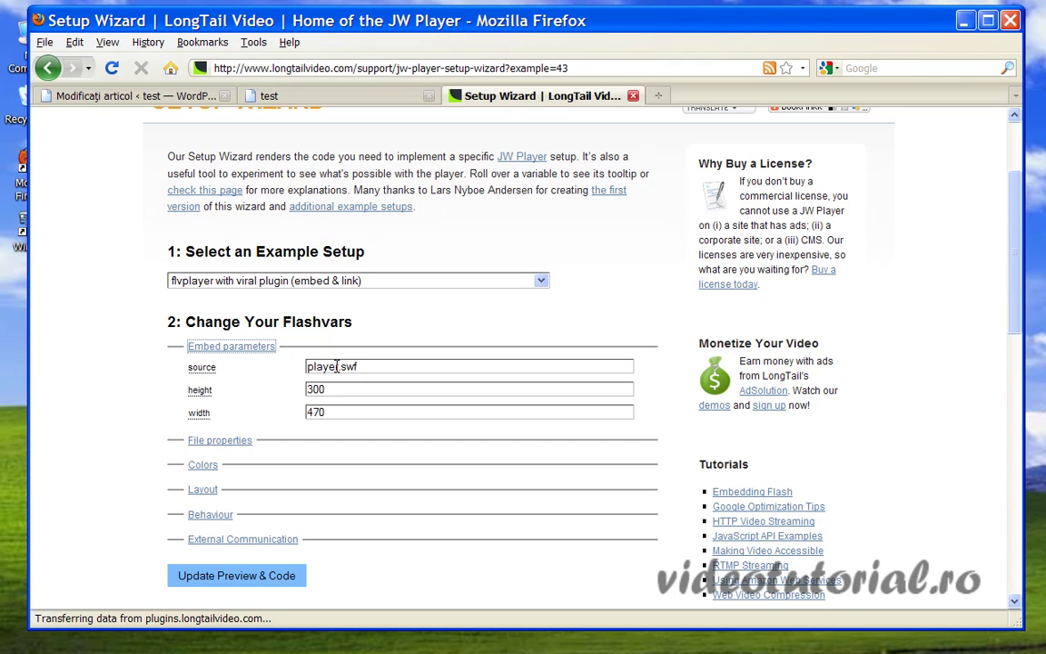
left_click_drag(339, 18, 326, 451)
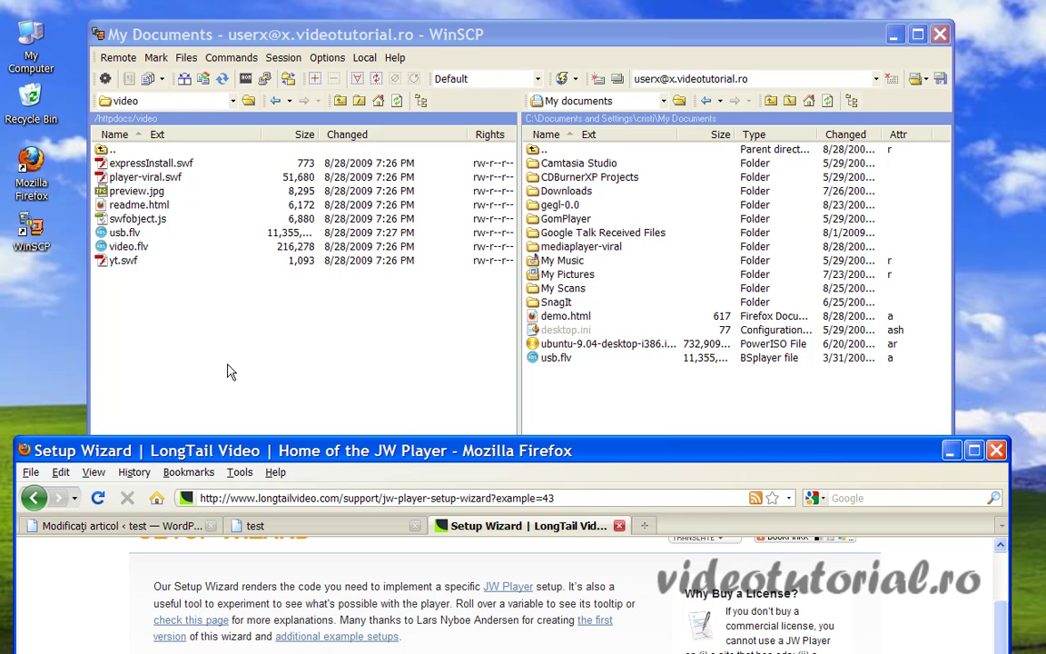
Change the source from player.swf to /video/player-viral.swf and expand File properties.
left_click_drag(281, 457, 307, 24)
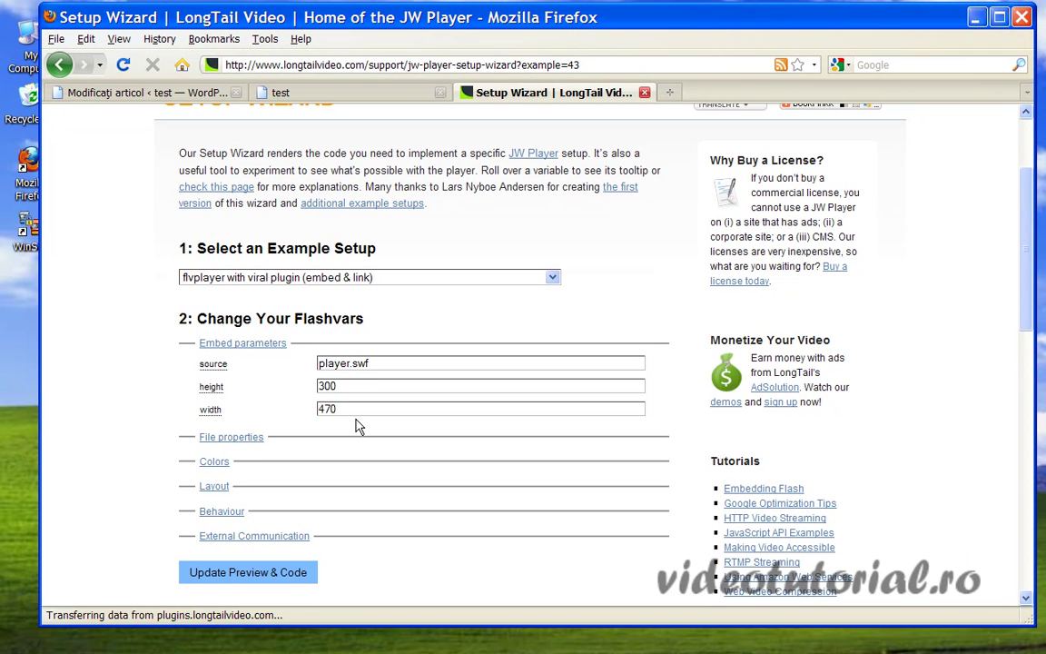
type("-viral")
key("Home")
type("/video/")
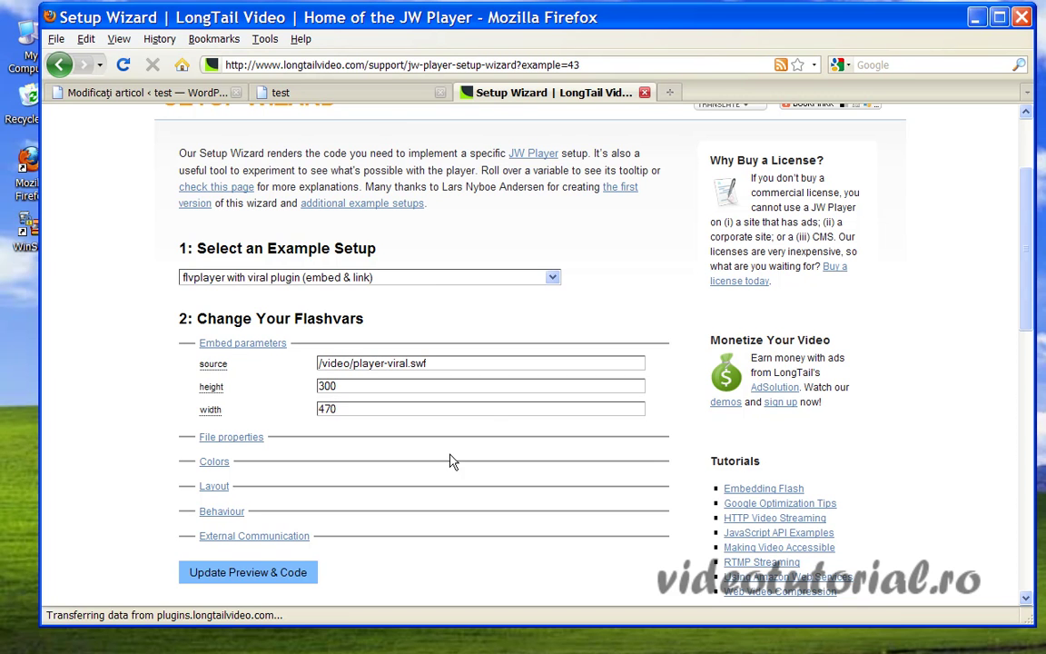
left_click(261, 449)
Enter the author's name and the description 'clip video', then select the sample file URL's host.
scroll(407, 437, "down", 2)
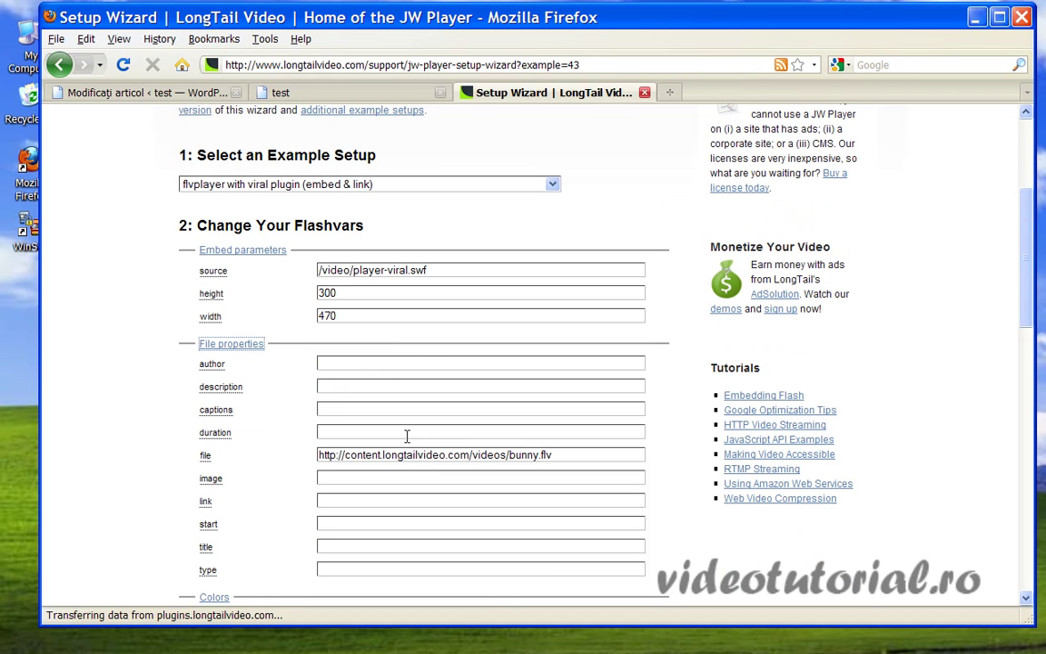
left_click(371, 364)
type("cristi")
left_click(371, 385)
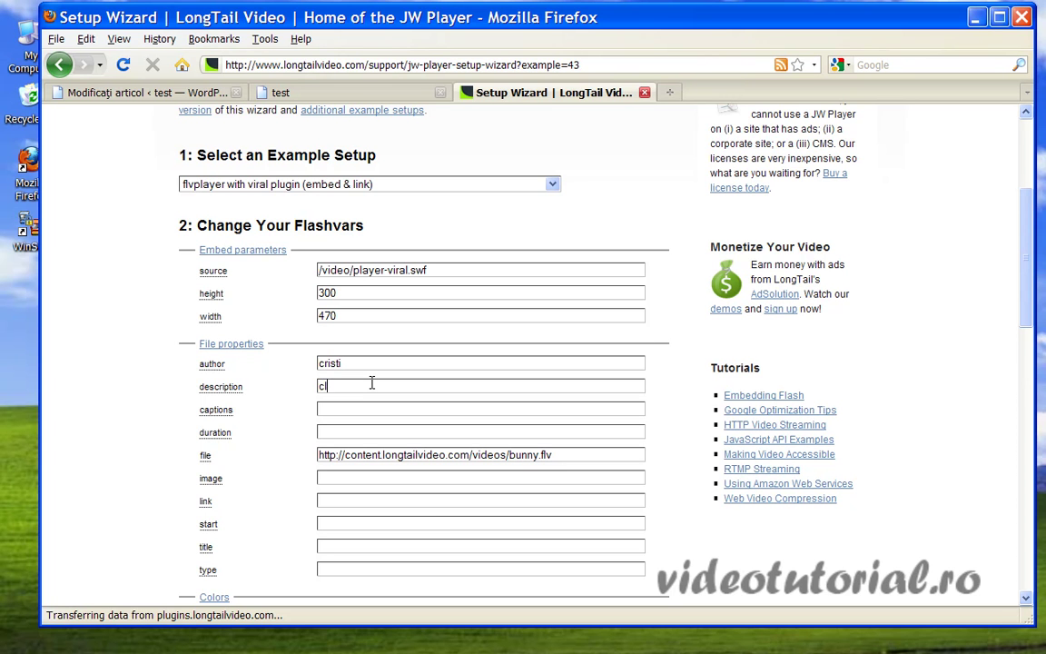
type("clip video")
left_click_drag(292, 20, 313, 486)
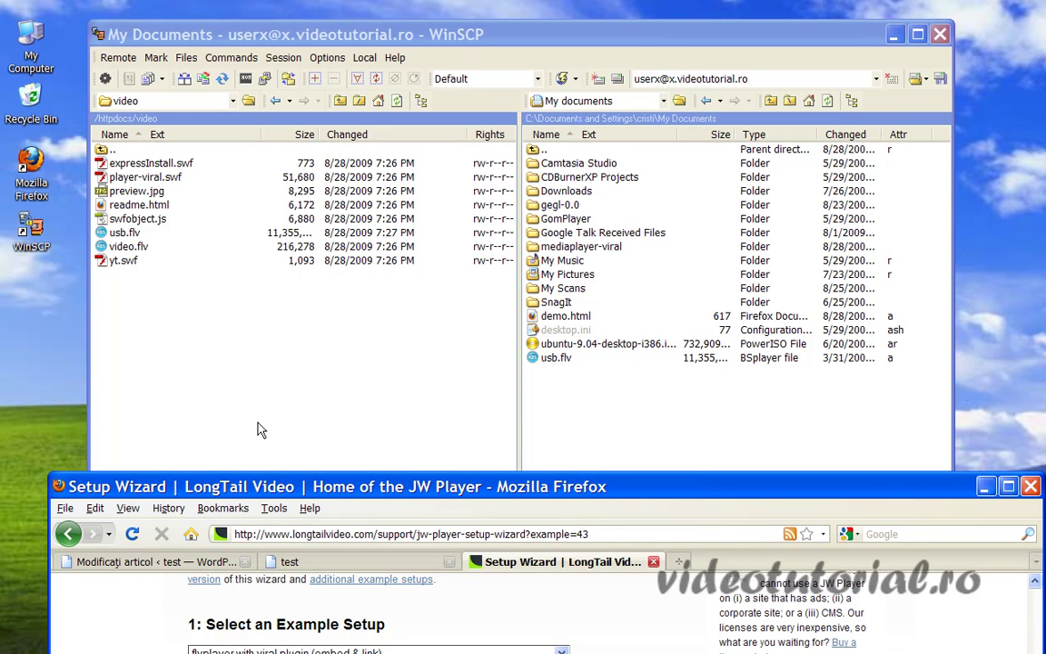
left_click_drag(272, 487, 255, 52)
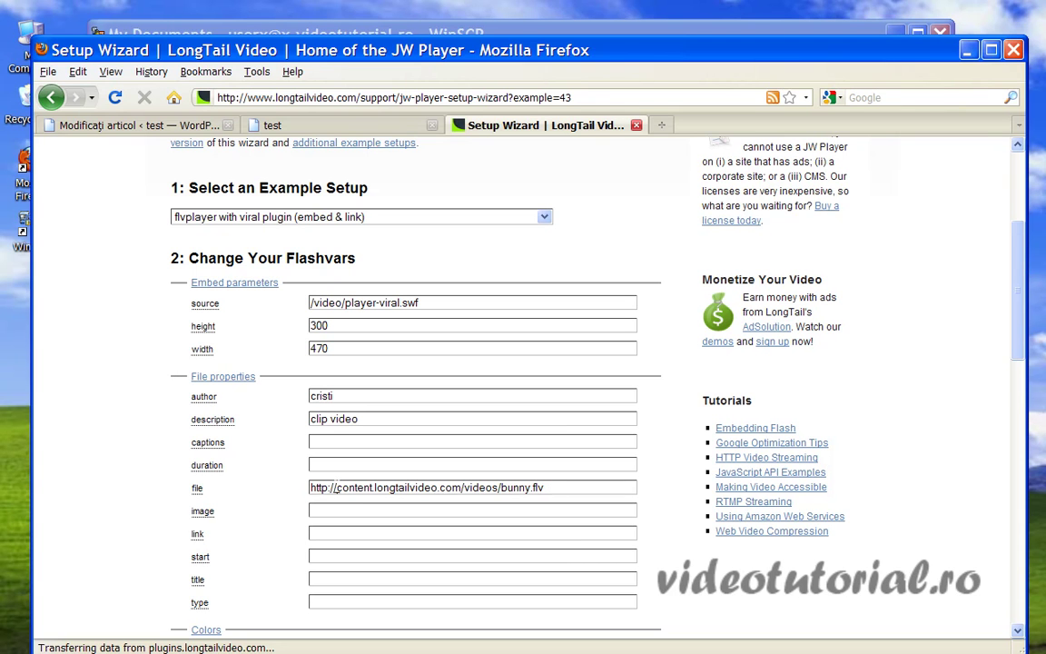
left_click_drag(336, 488, 546, 488)
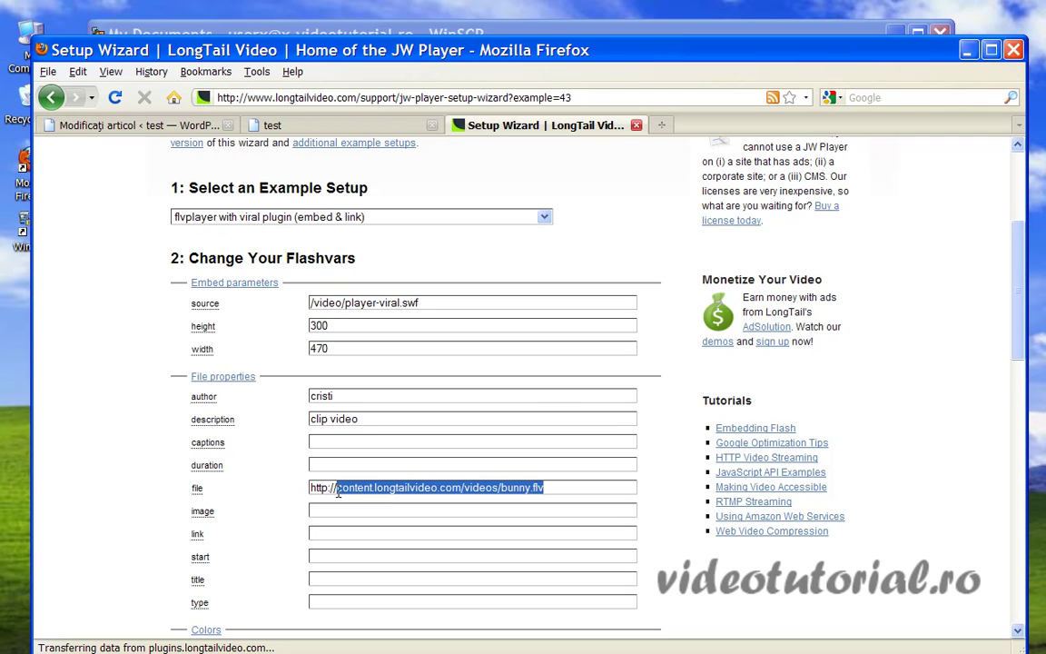
type("x.videot")
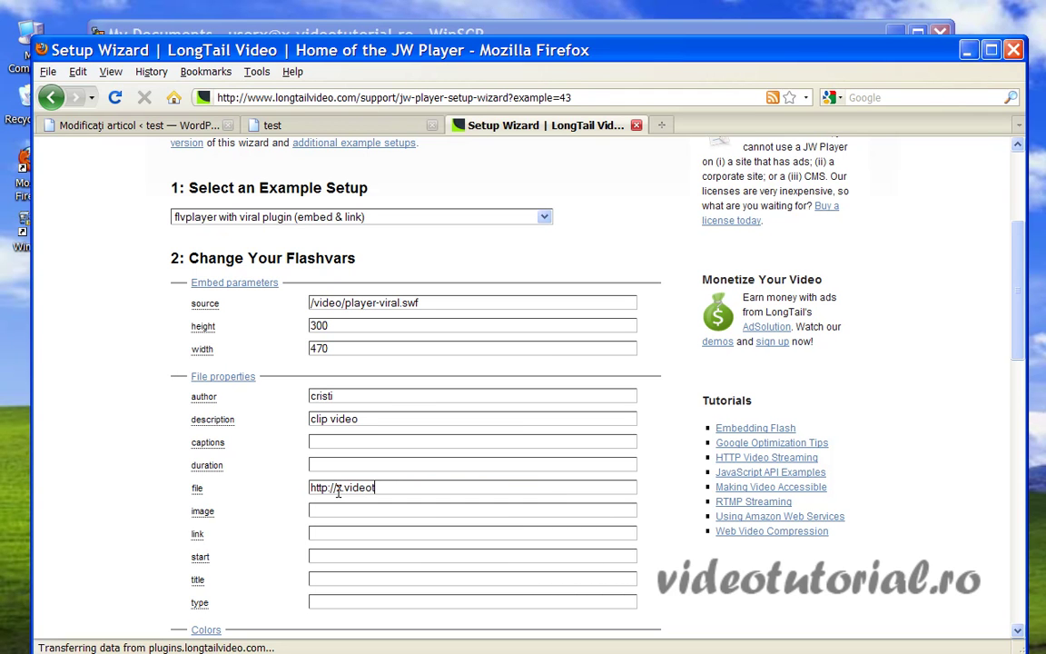
type("utorial.ro/video/usb.flv")
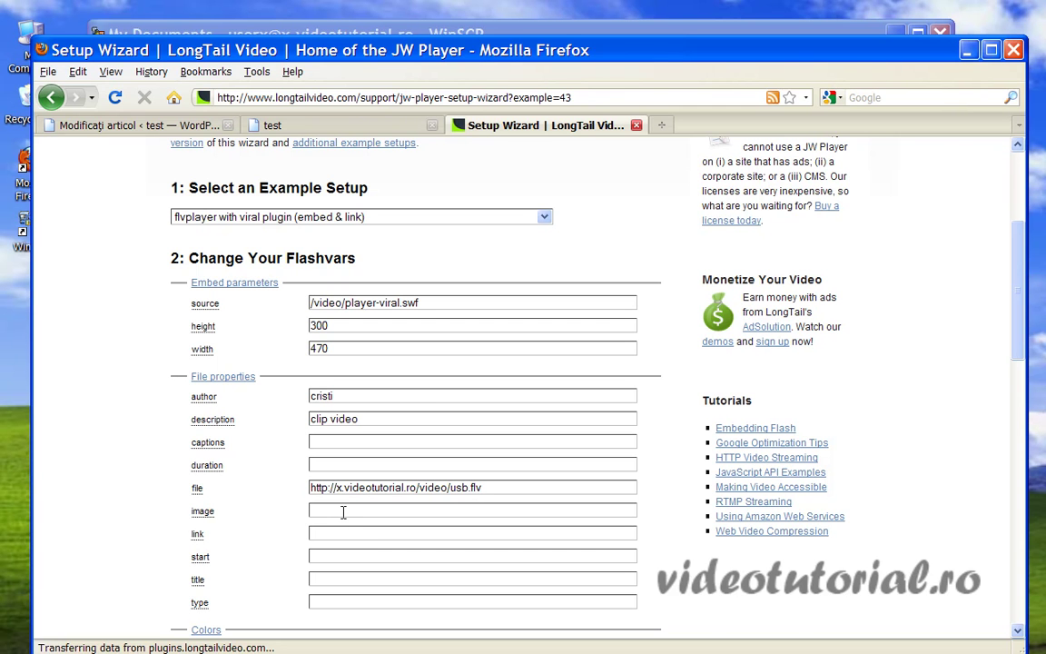
left_click_drag(332, 53, 319, 602)
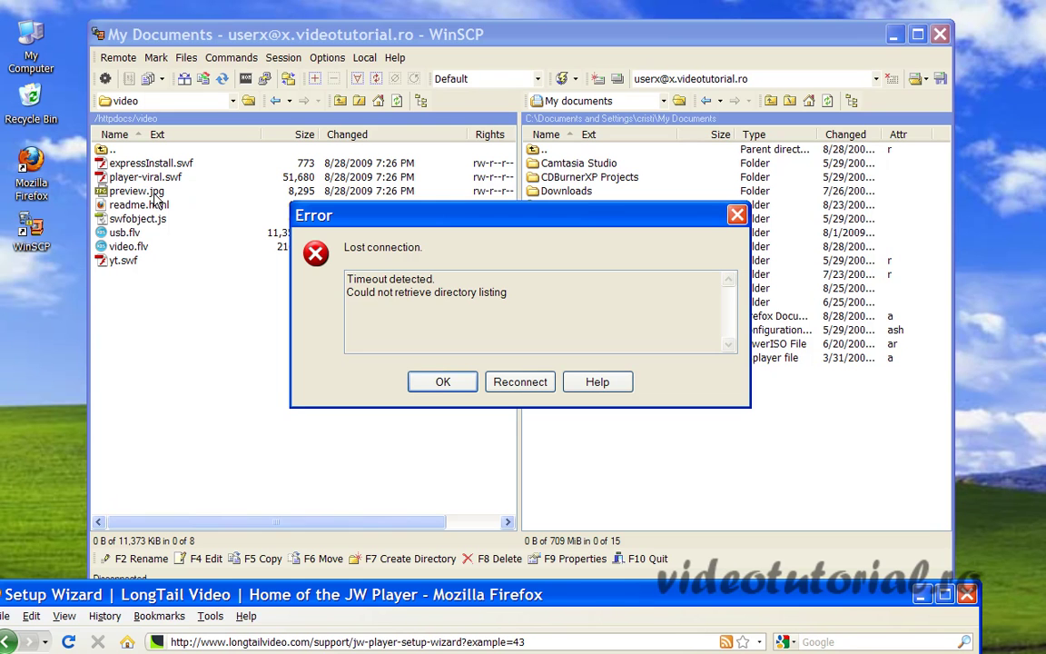
Reconnect WinSCP to the server and select the video folder address for reuse.
left_click(515, 382)
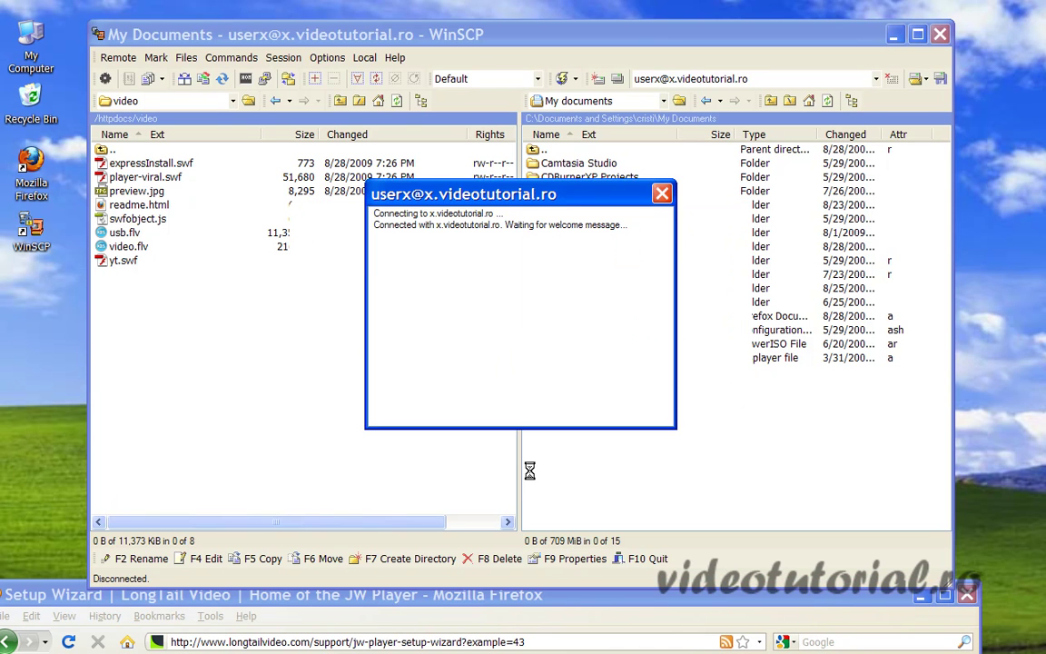
left_click_drag(95, 603, 146, 45)
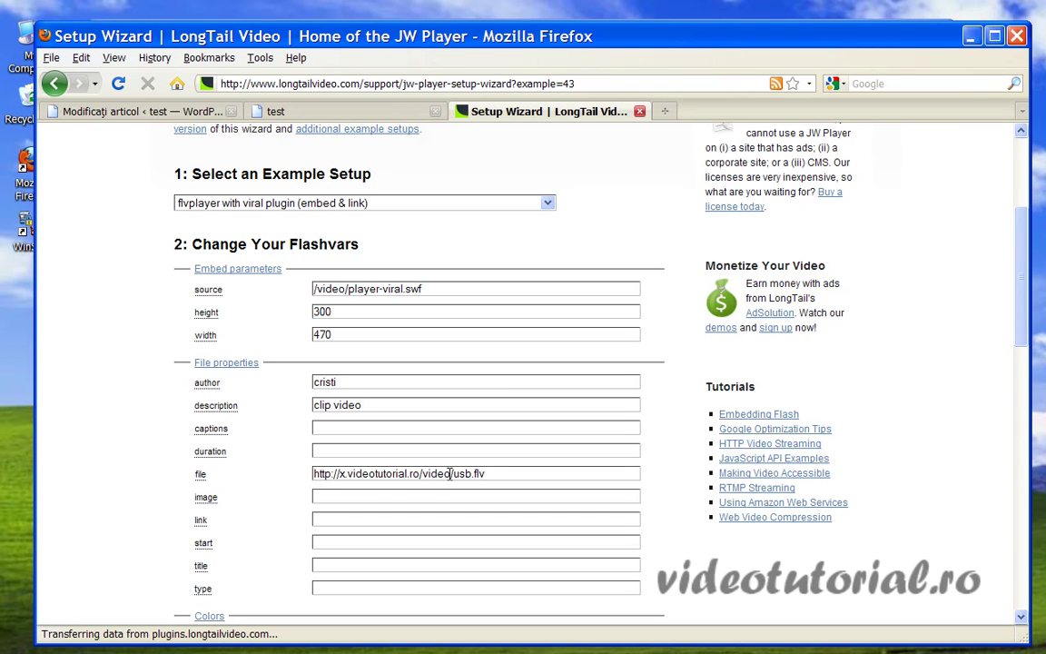
left_click_drag(450, 473, 359, 498)
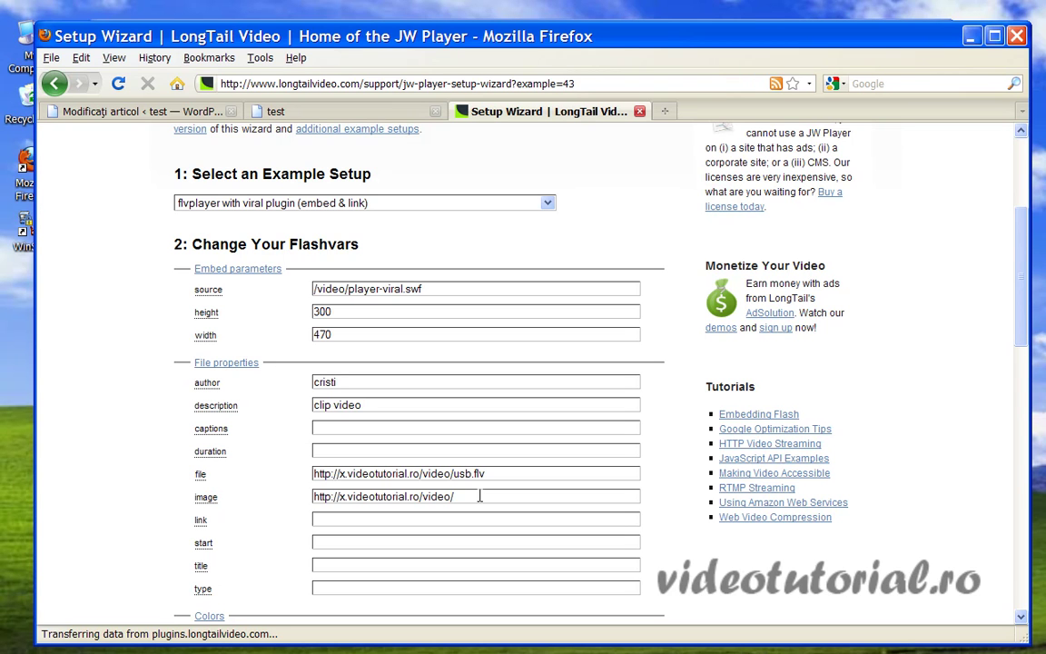
type("preview.jpg")
scroll(329, 549, "down", 2)
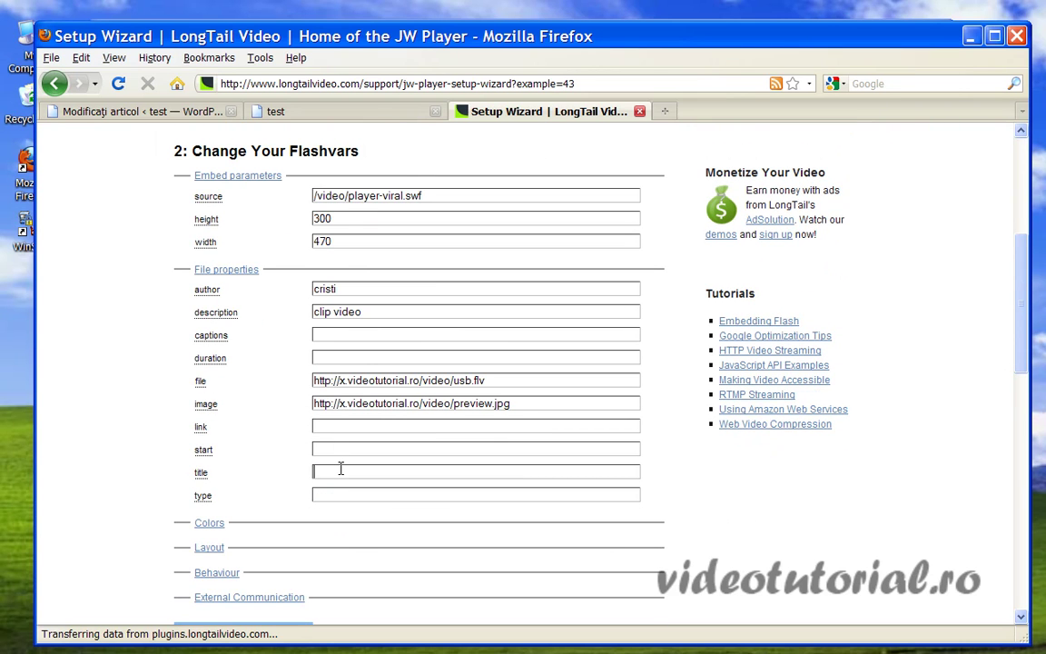
type("usb")
Expand the Colors settings and deal with the anti-virus alert.
left_click(211, 524)
scroll(327, 490, "down", 3)
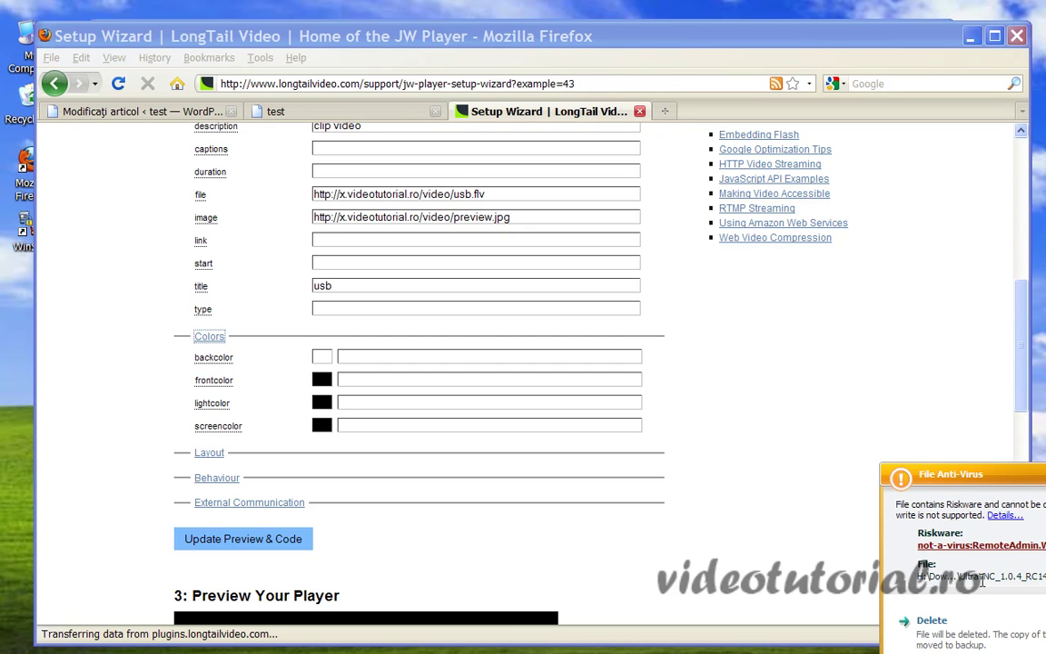
left_click(932, 622)
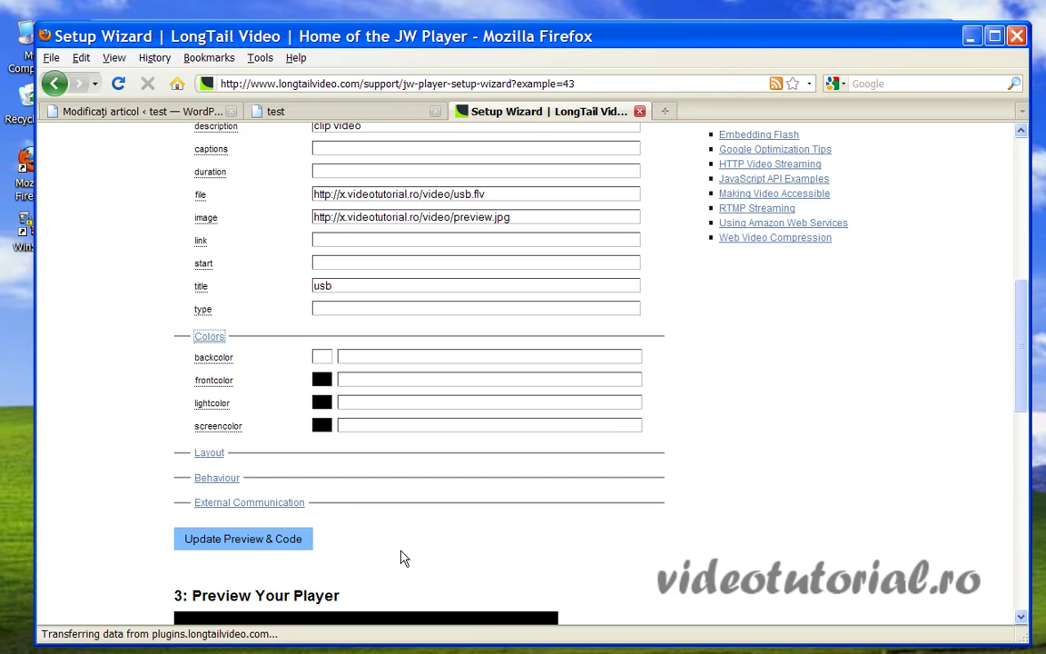
Expand Layout, keep the playlist at 'none (default)', and select the skin field.
left_click(208, 453)
scroll(507, 525, "down", 3)
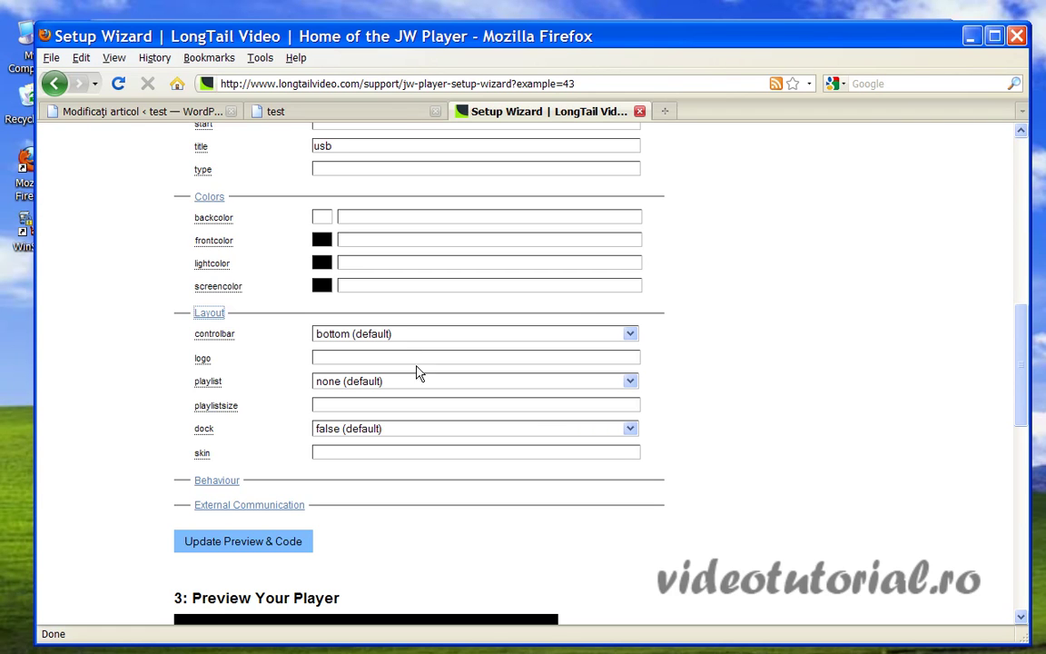
left_click(628, 383)
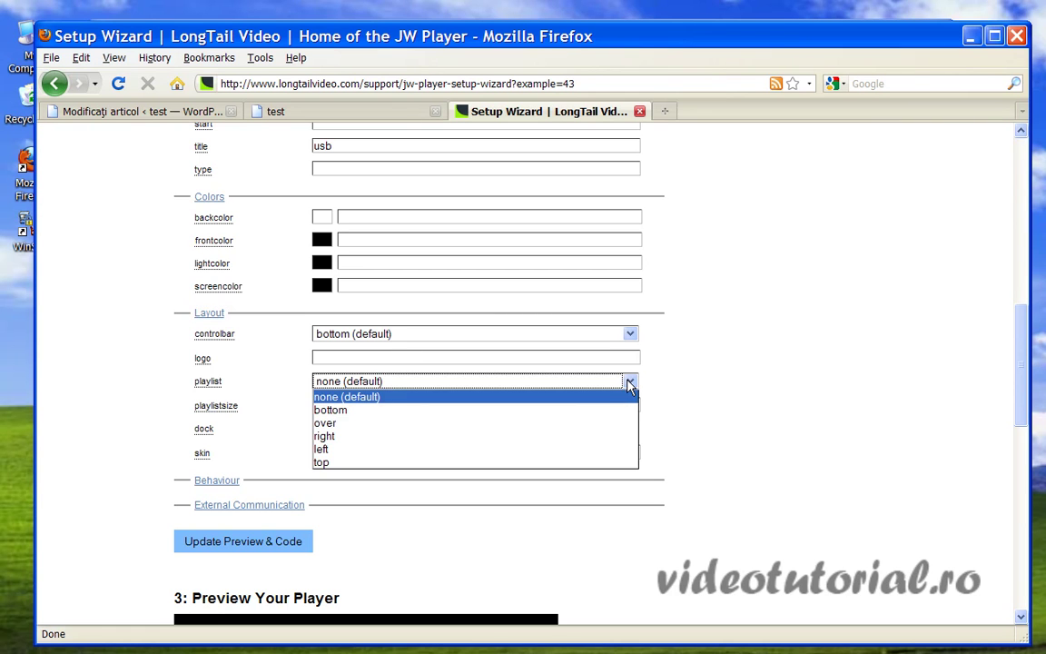
left_click(629, 382)
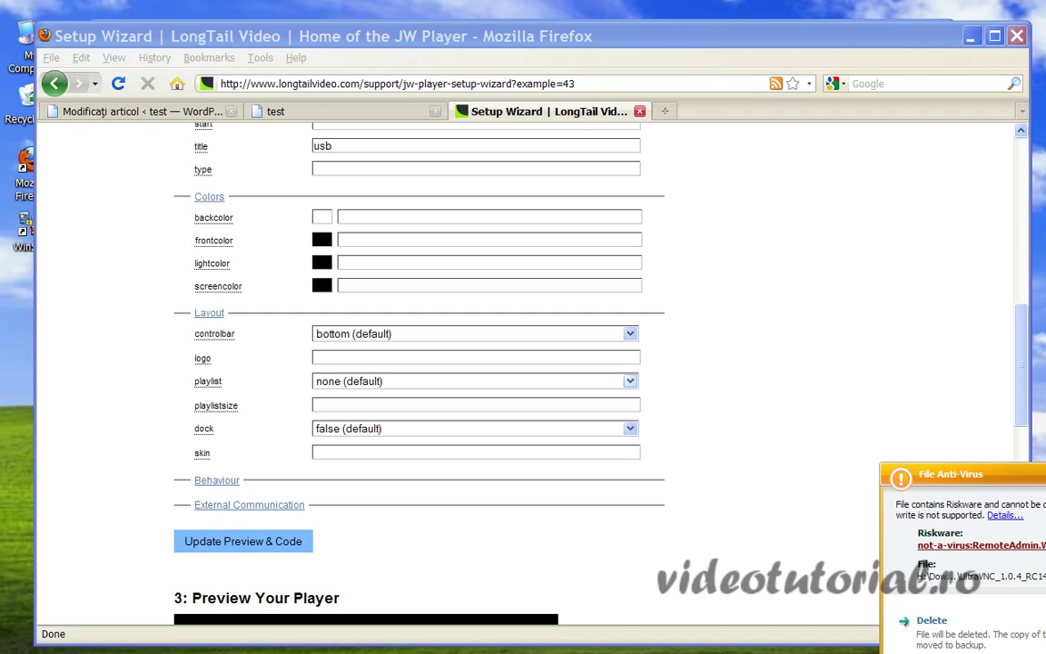
left_click(928, 621)
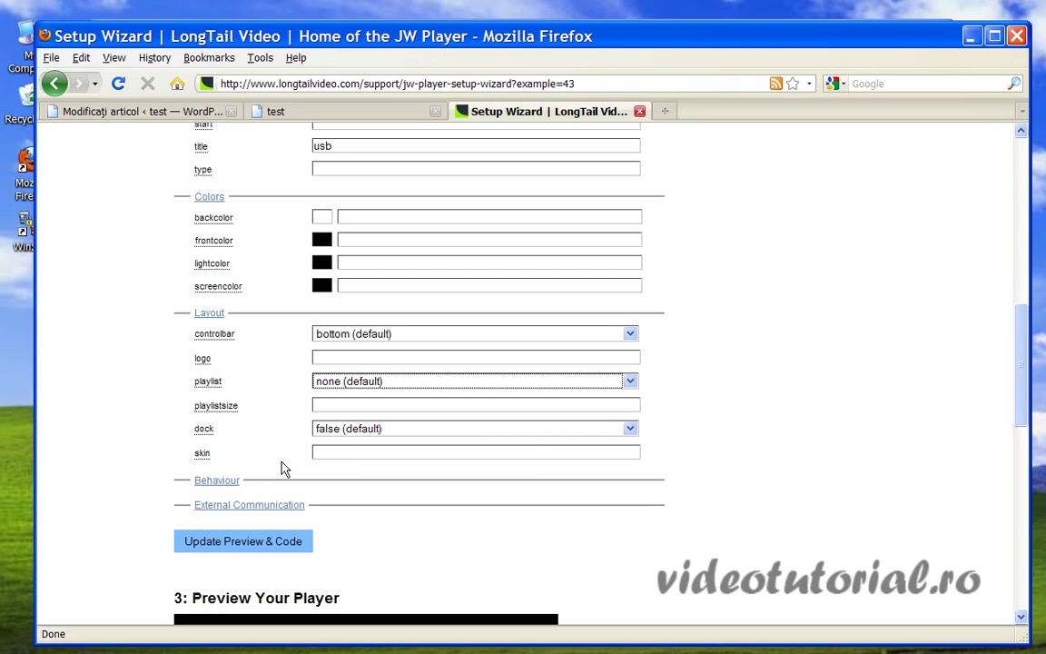
left_click(343, 453)
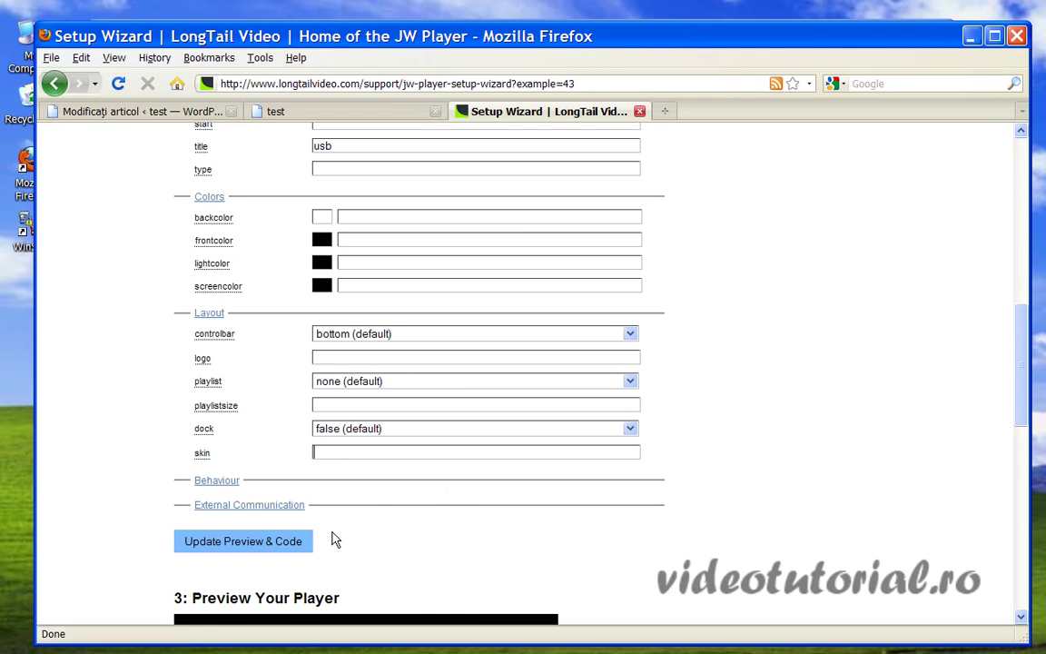
In the Behaviour settings, keep autostart false and stretching uniform, and set volume to 80.
left_click(215, 481)
scroll(467, 490, "down", 5)
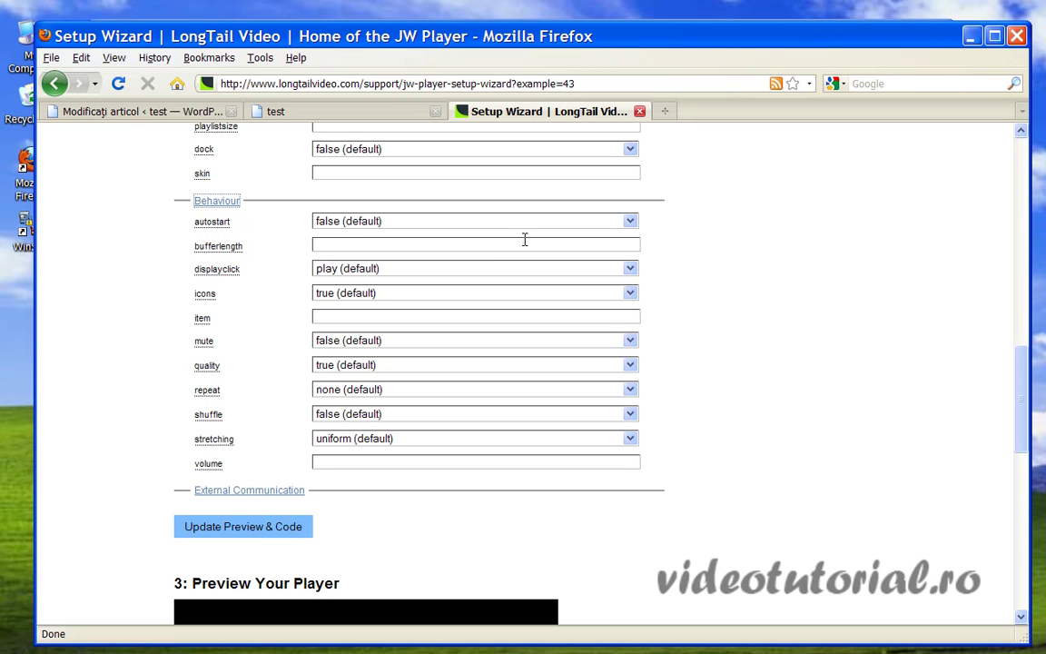
left_click(630, 221)
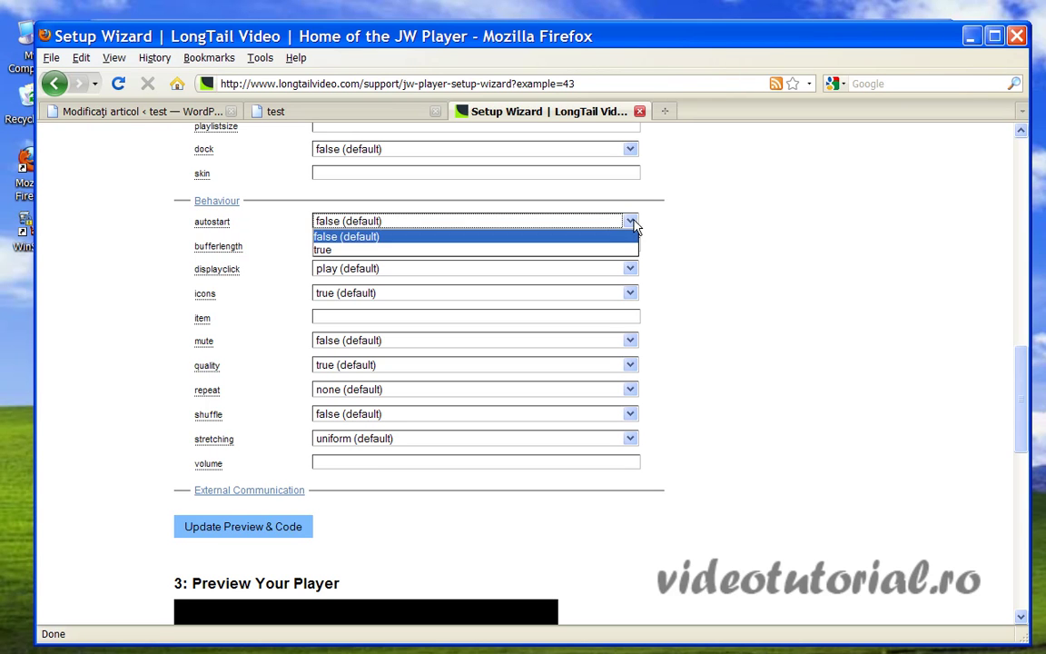
left_click(406, 237)
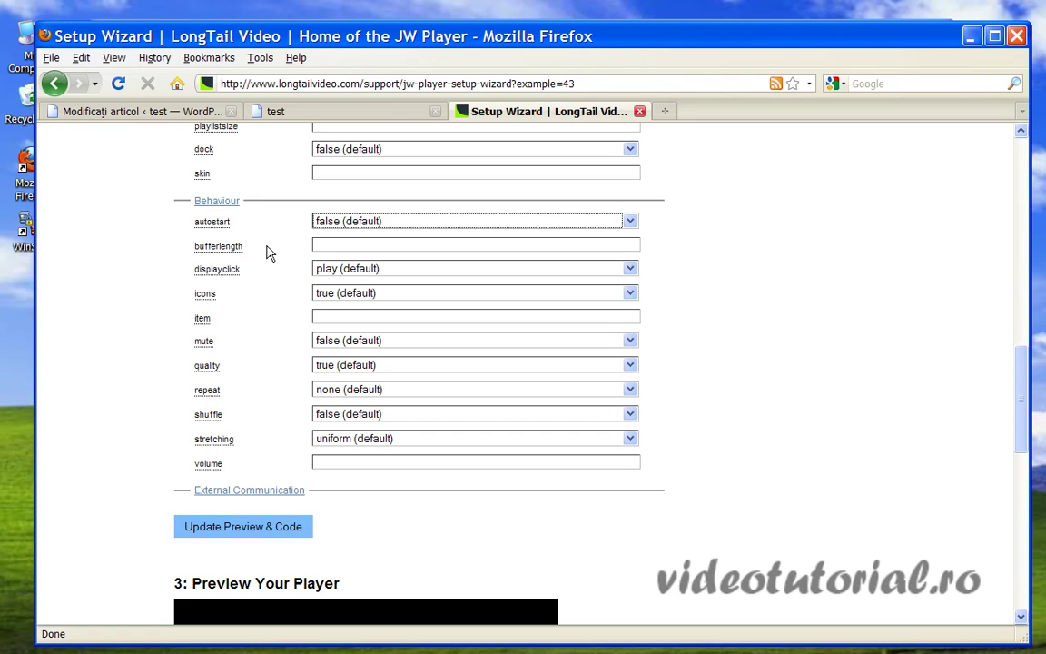
left_click(338, 244)
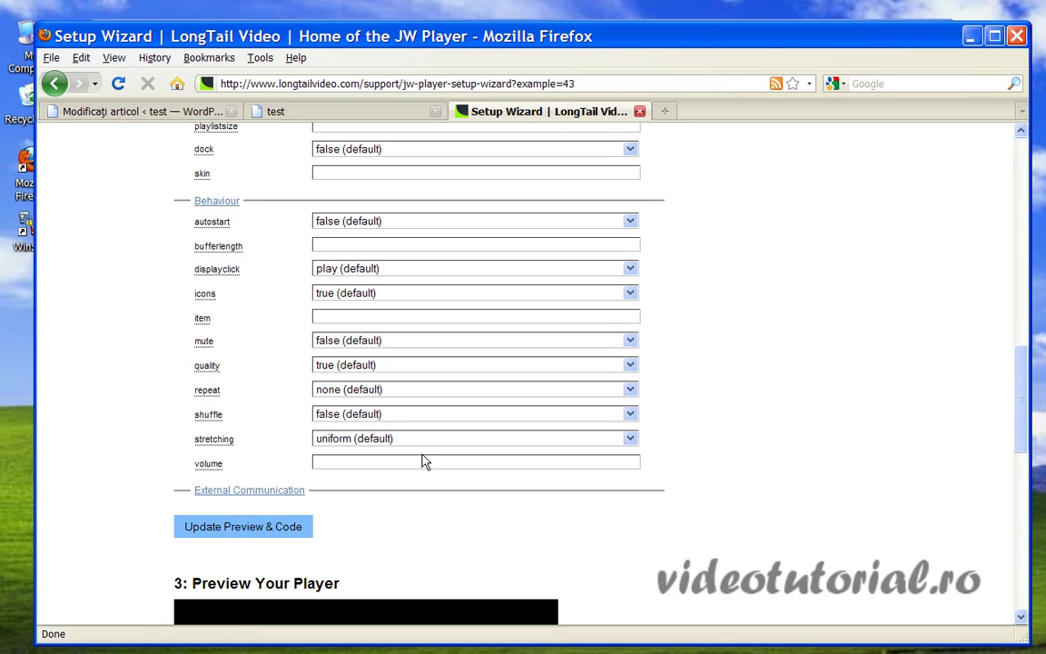
left_click(629, 439)
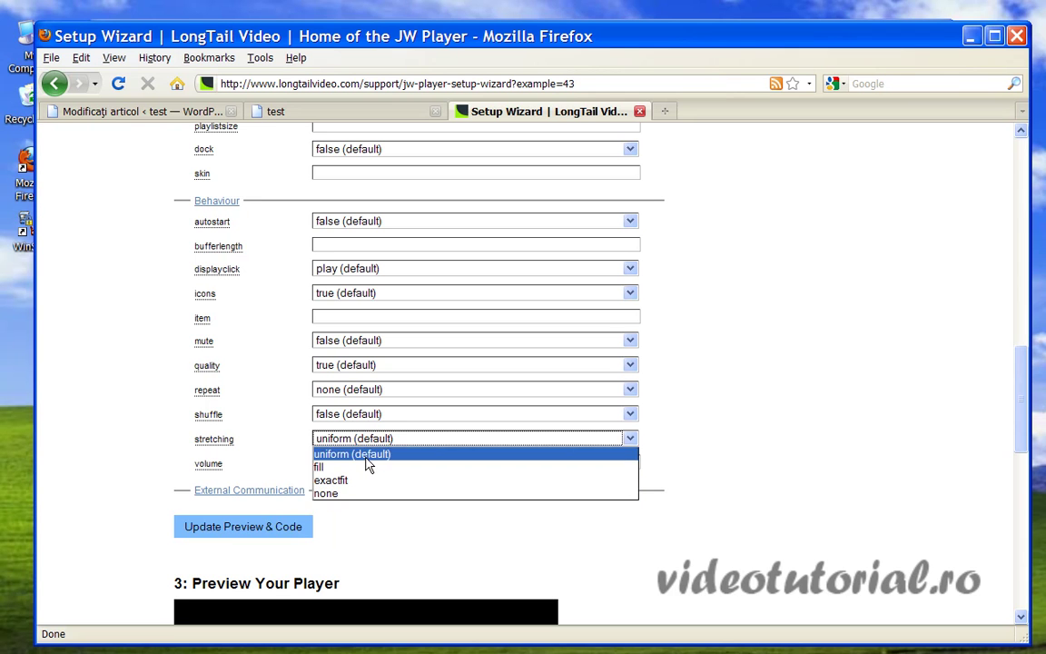
left_click(361, 455)
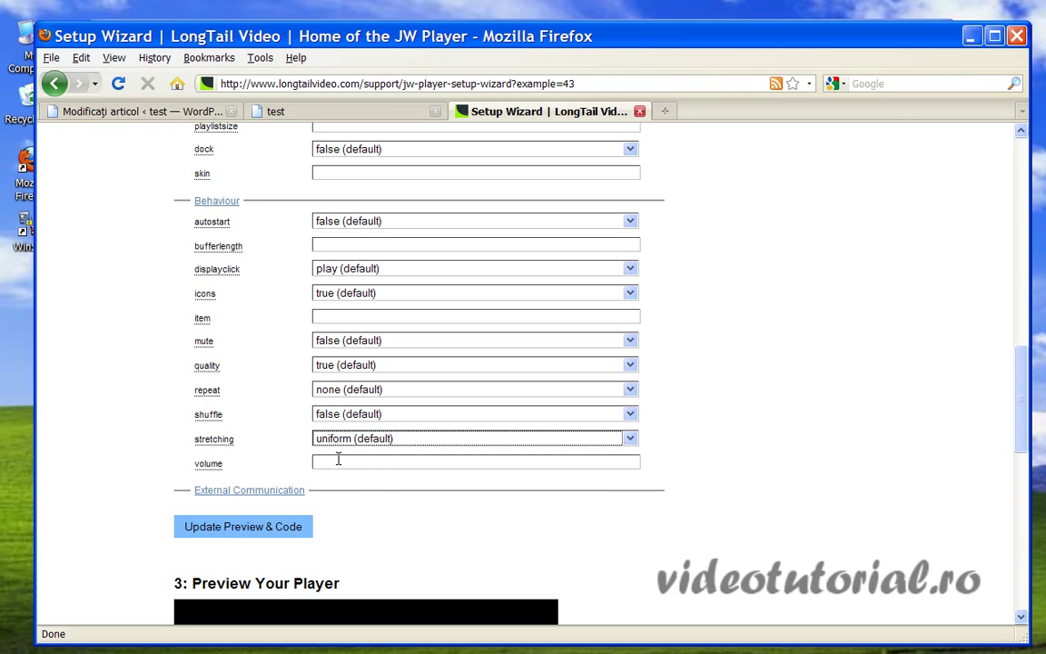
left_click(337, 460)
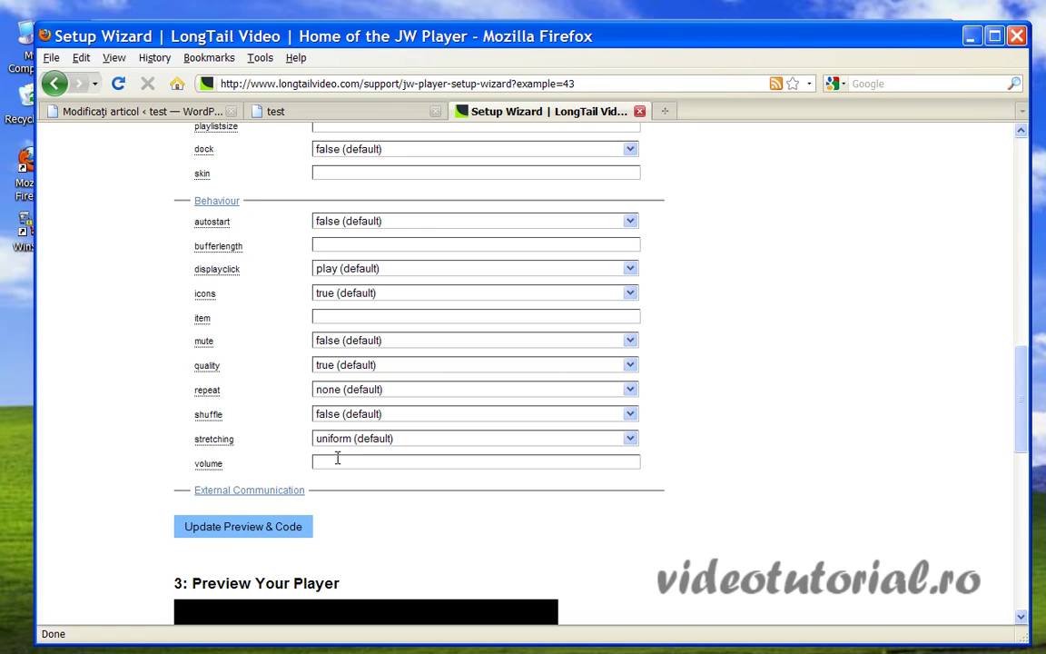
type("80")
Expand External Communication, showing plugins viral-2 with the streamer field still empty.
left_click(249, 489)
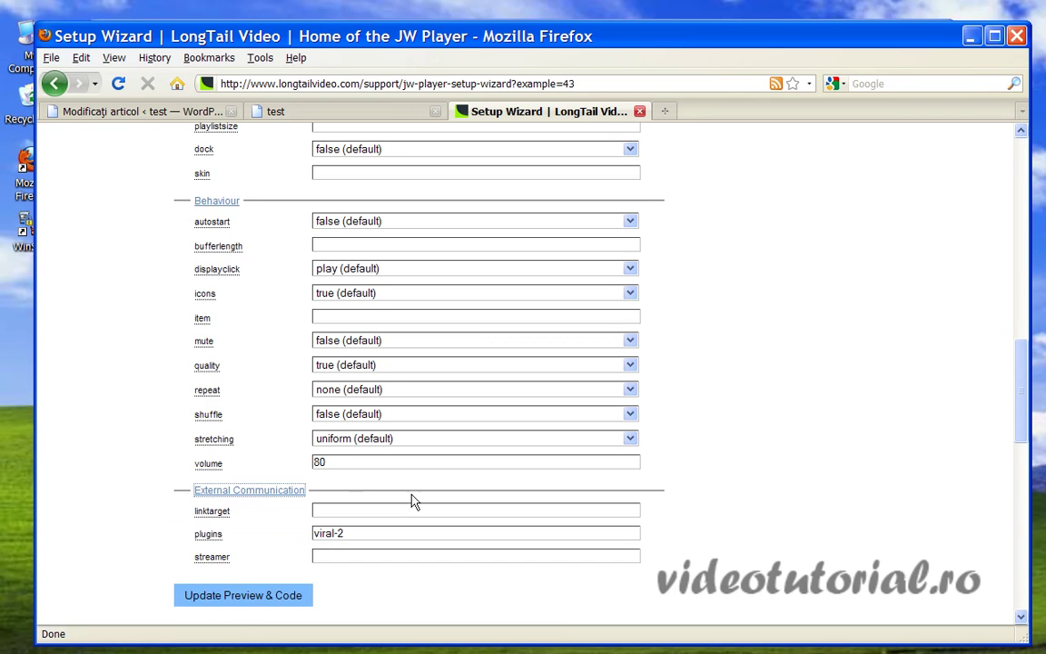
scroll(415, 499, "down", 3)
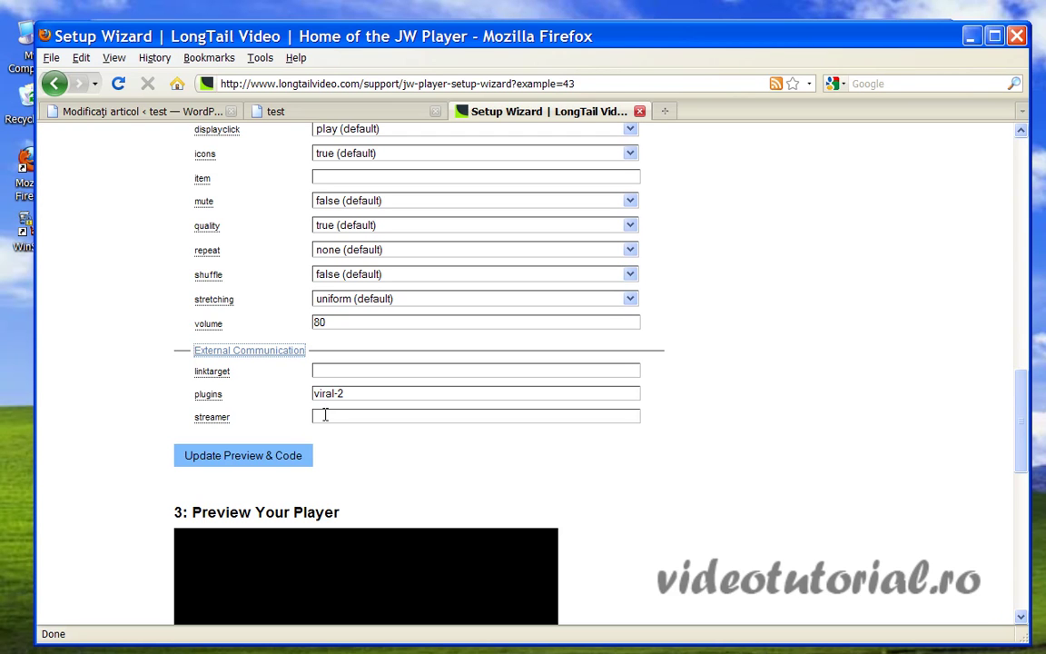
left_click(325, 414)
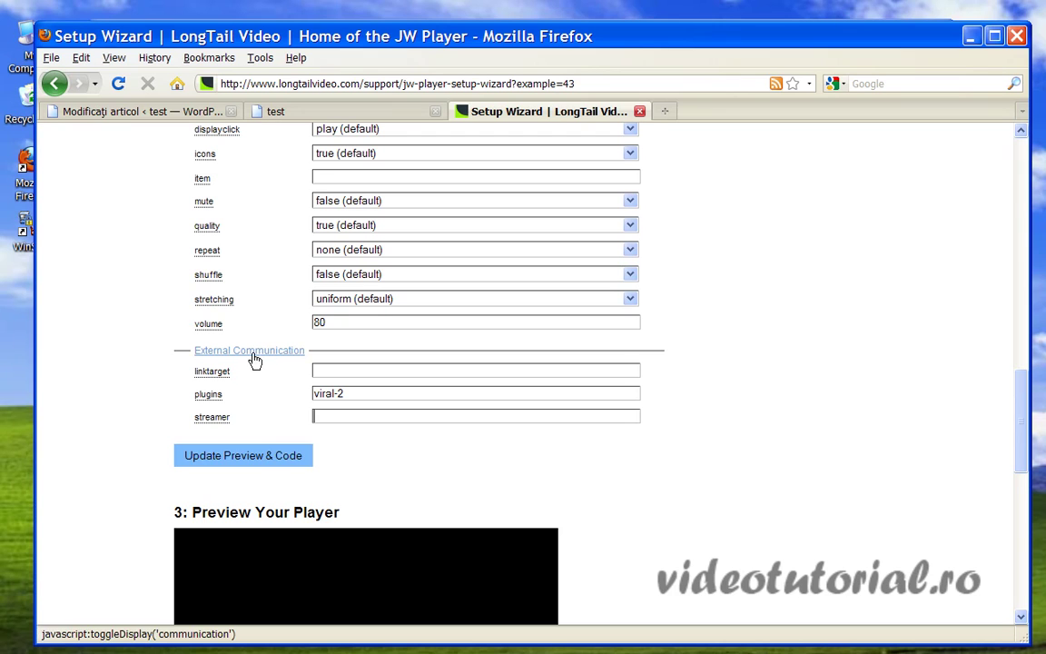
Update the preview and copy the entire generated swfobject embed code for the usb player.
left_click(227, 457)
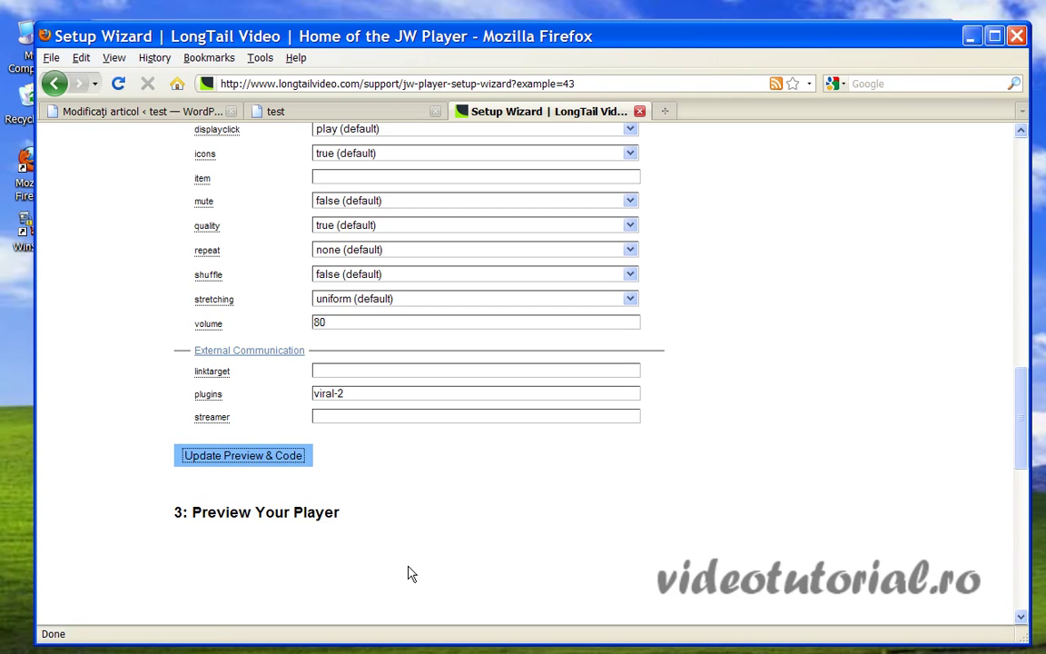
scroll(474, 486, "down", 10)
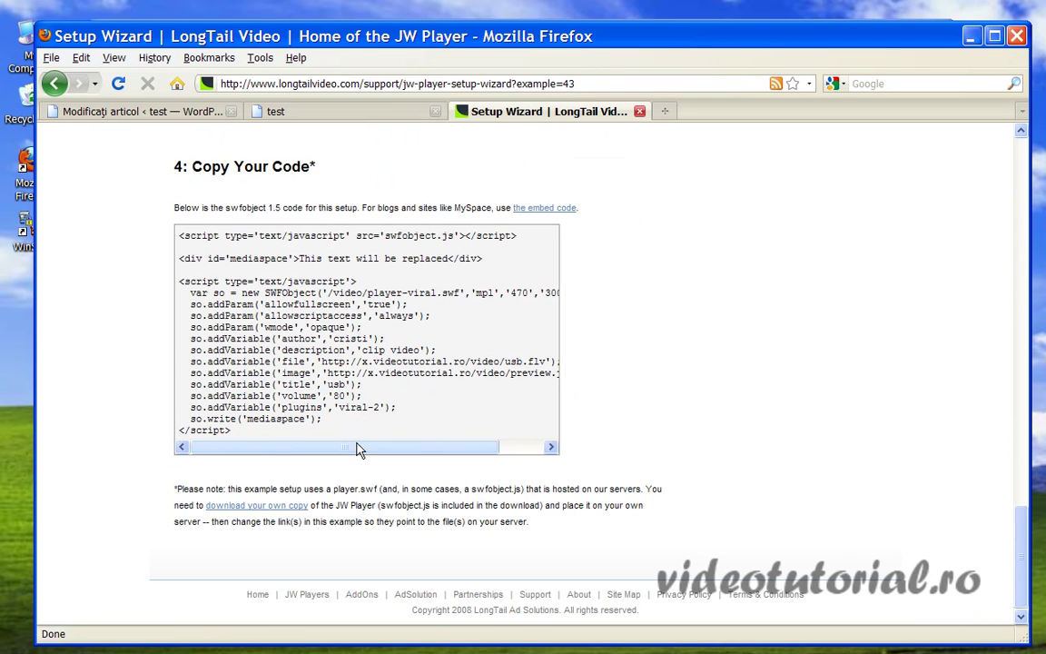
left_click_drag(179, 238, 232, 439)
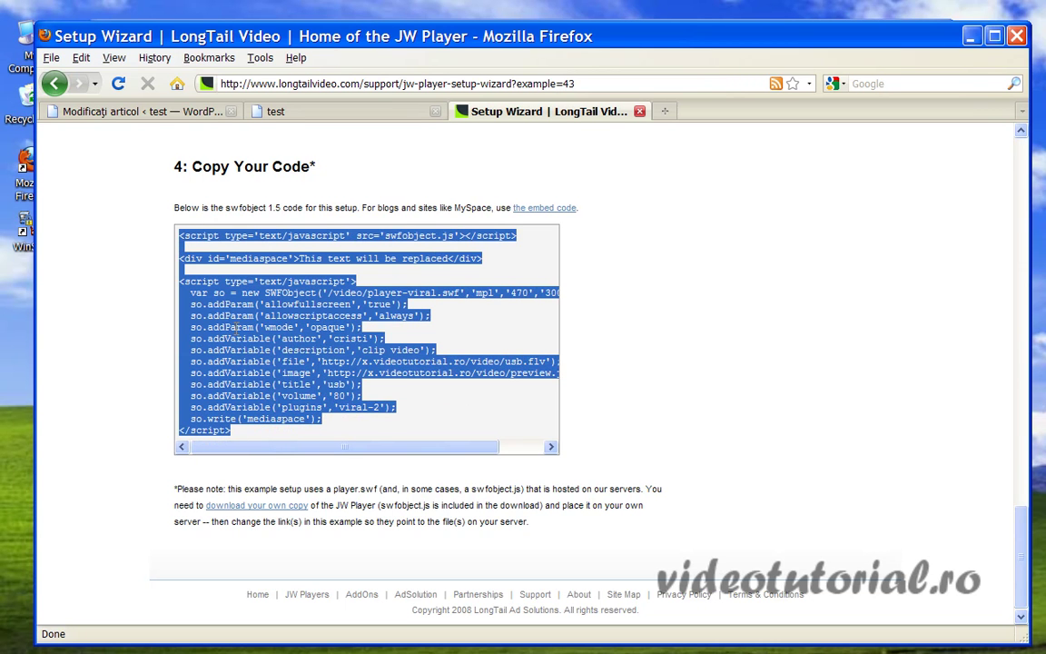
right_click(237, 329)
left_click(264, 340)
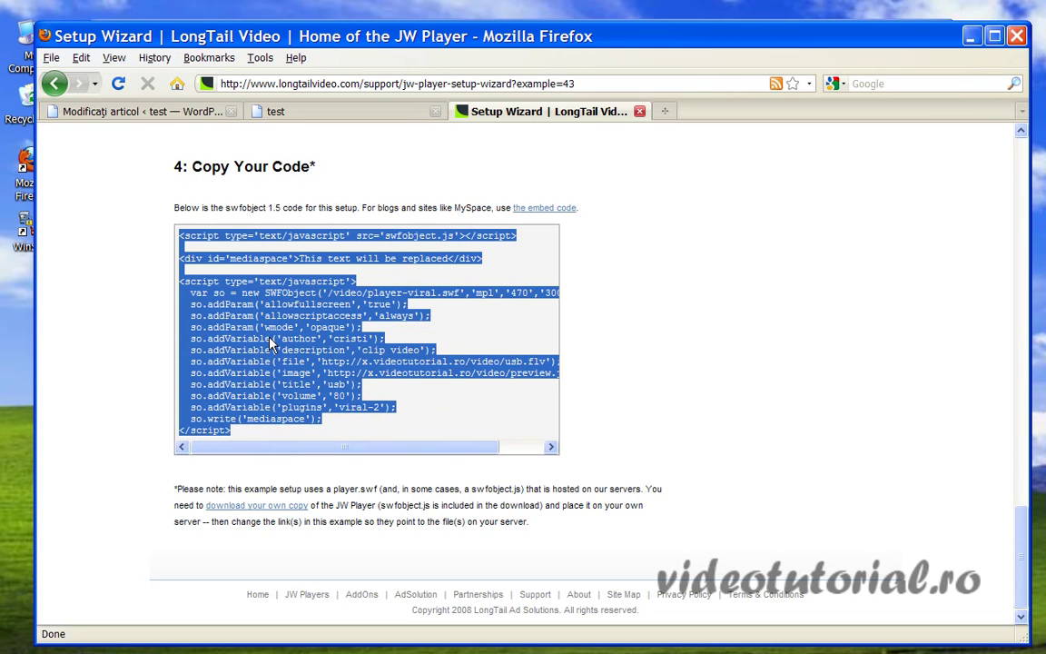
left_click(189, 116)
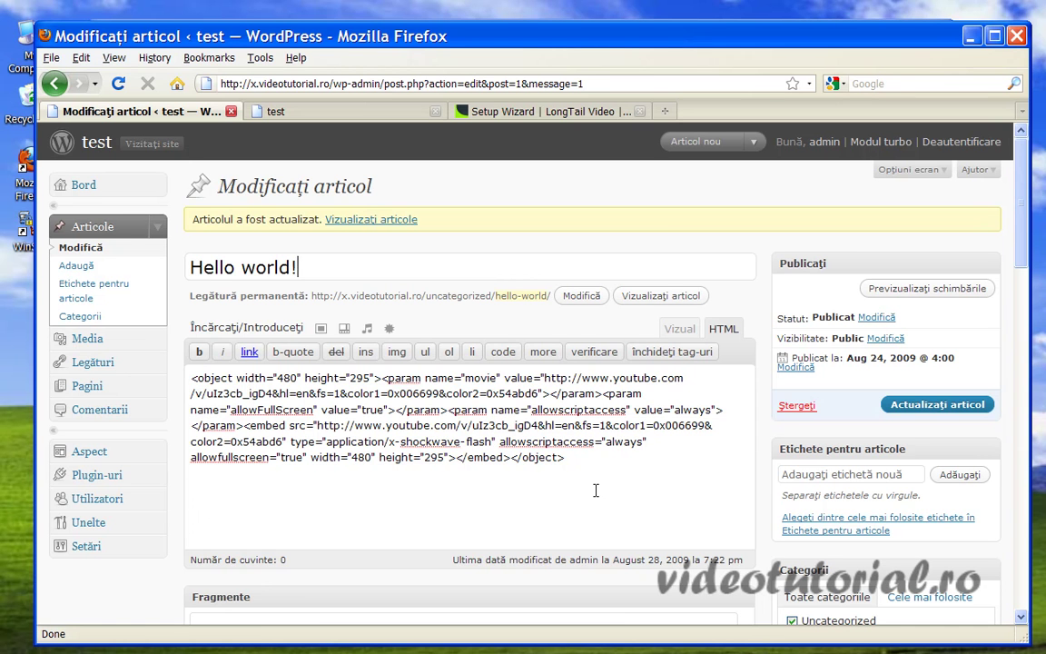
Paste the embed code below the YouTube embed in the Hello world! post and save it.
key("Return")
key("Return")
right_click(270, 507)
left_click(329, 574)
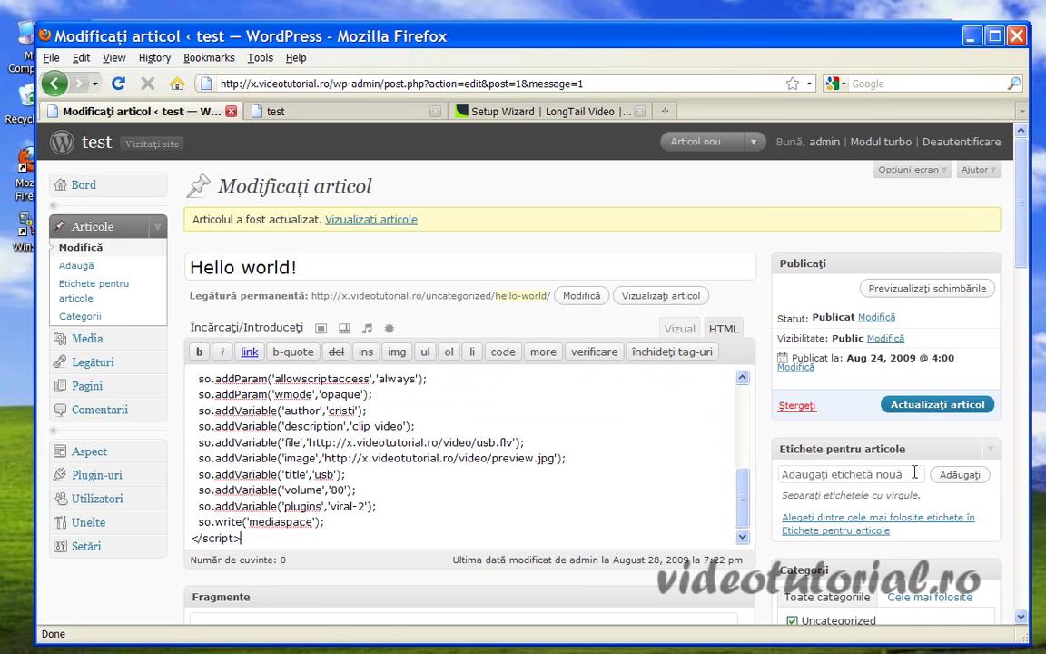
left_click(950, 409)
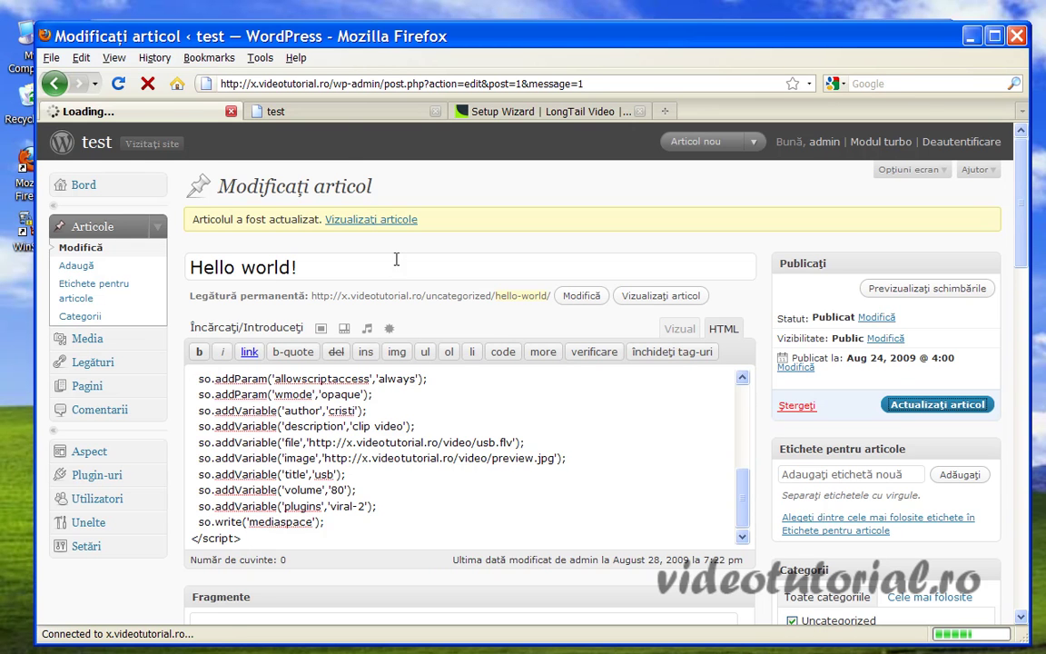
Reload the site's front page to check the post, approving termination of open connections.
left_click(345, 110)
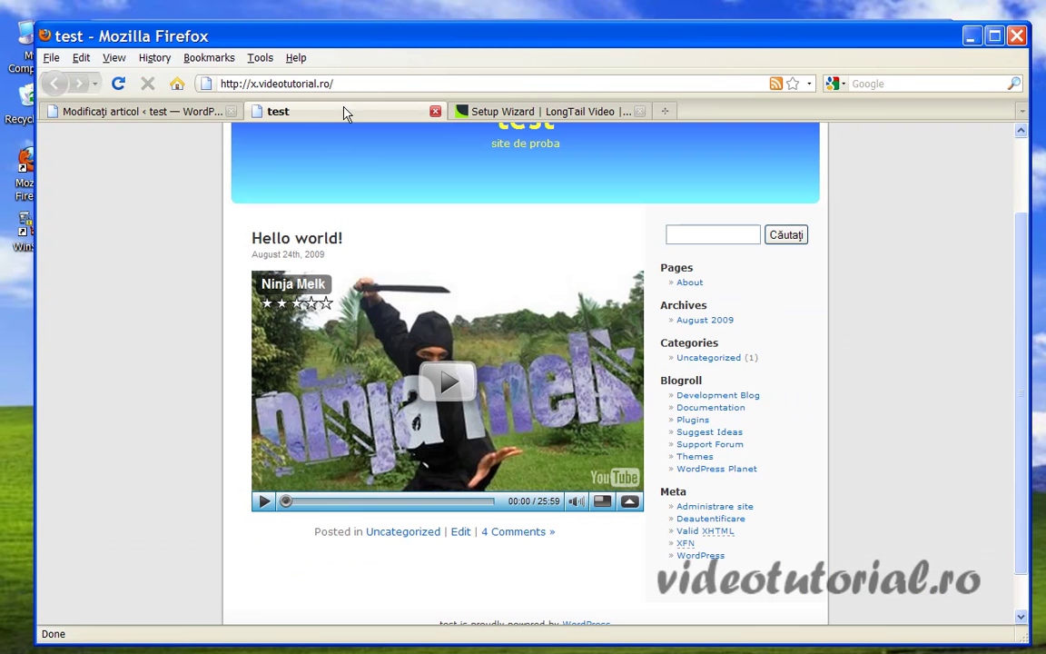
left_click(125, 87)
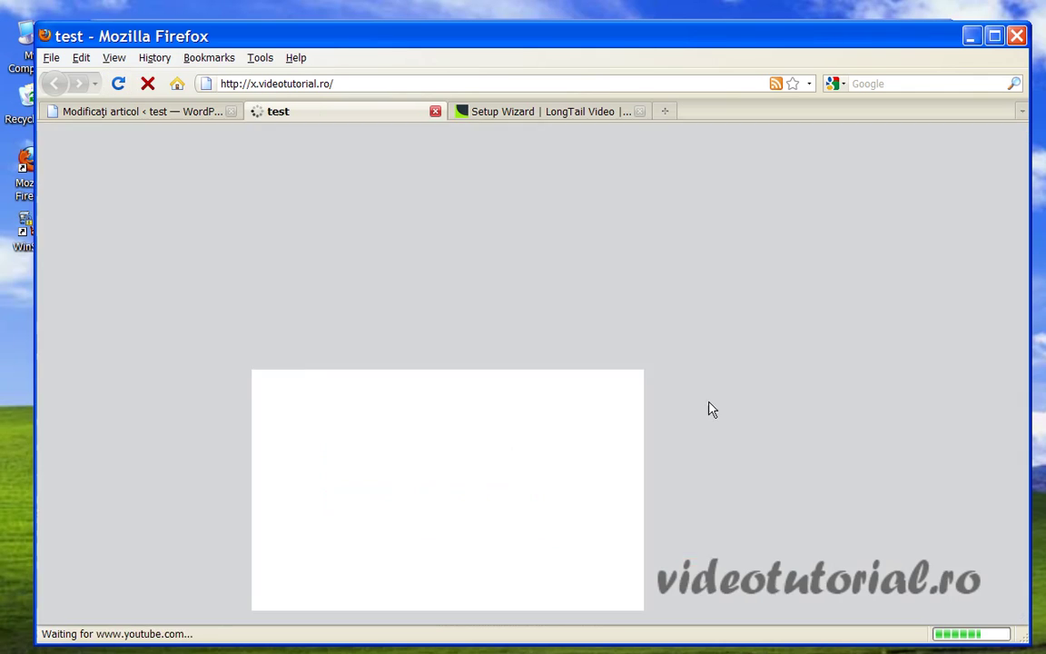
scroll(754, 420, "down", 2)
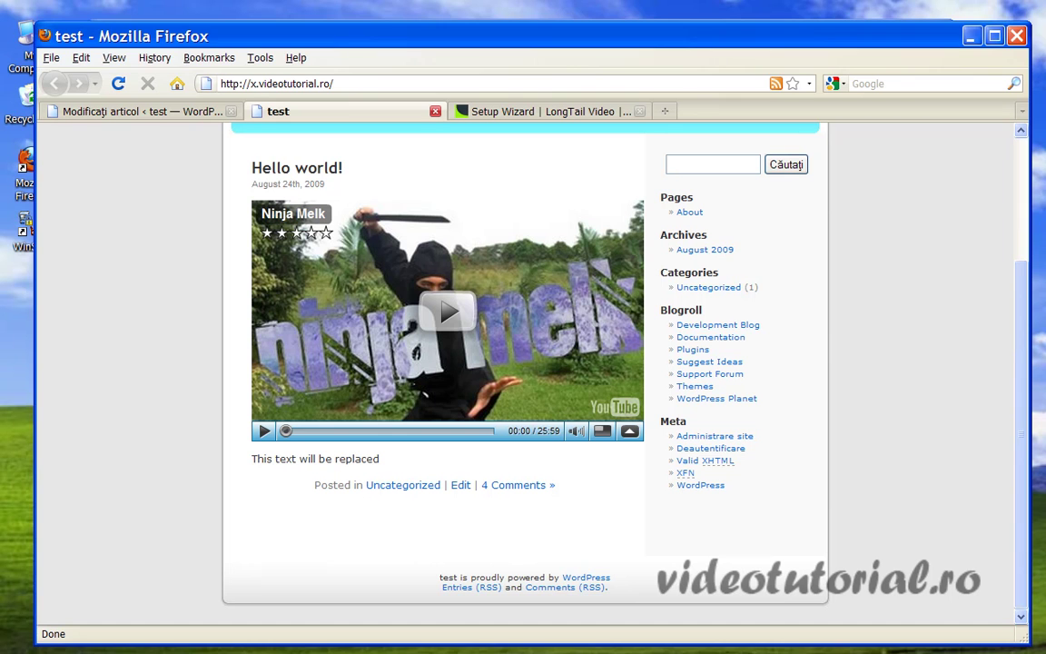
right_click(945, 649)
left_click(945, 625)
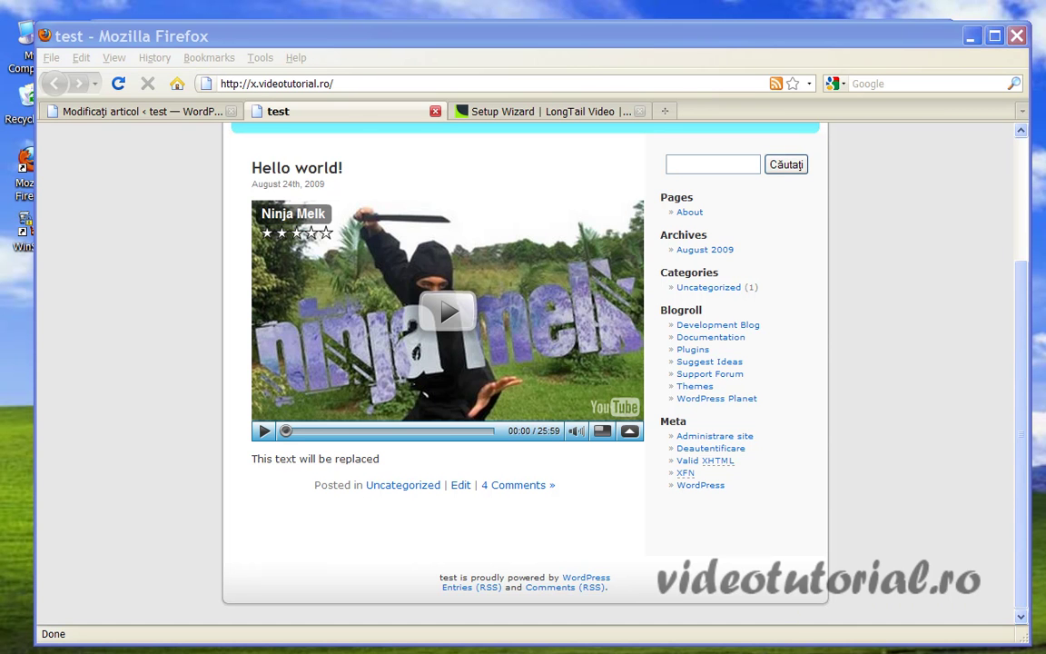
left_click(478, 407)
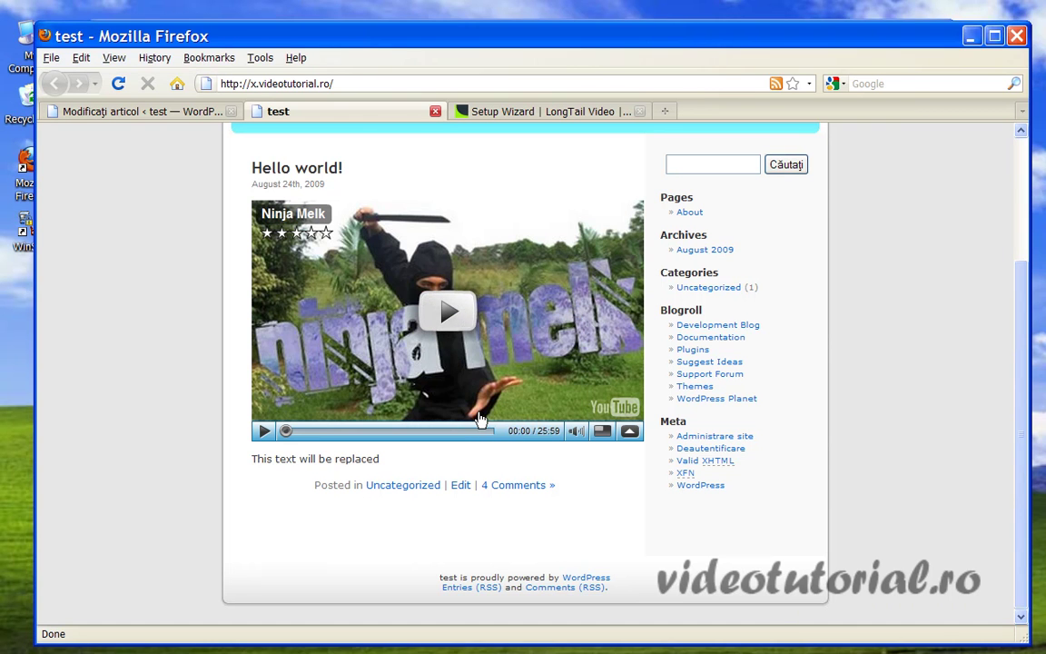
scroll(840, 457, "up", 3)
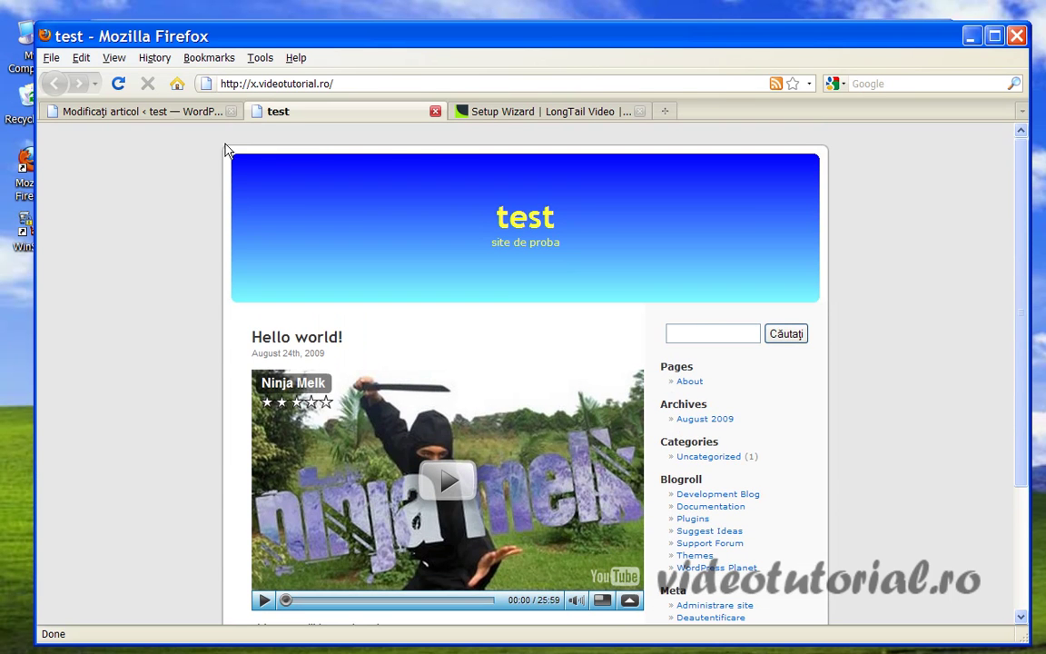
left_click(136, 110)
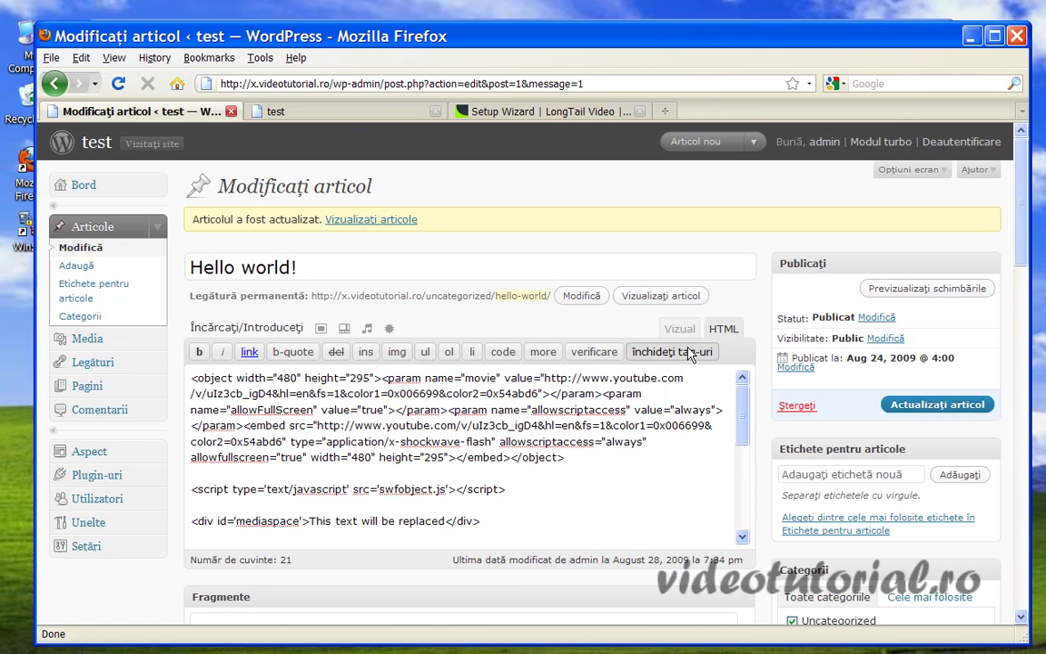
Prefix the script source with /video/ so it reads /video/swfobject.js, and save the post.
left_click(899, 404)
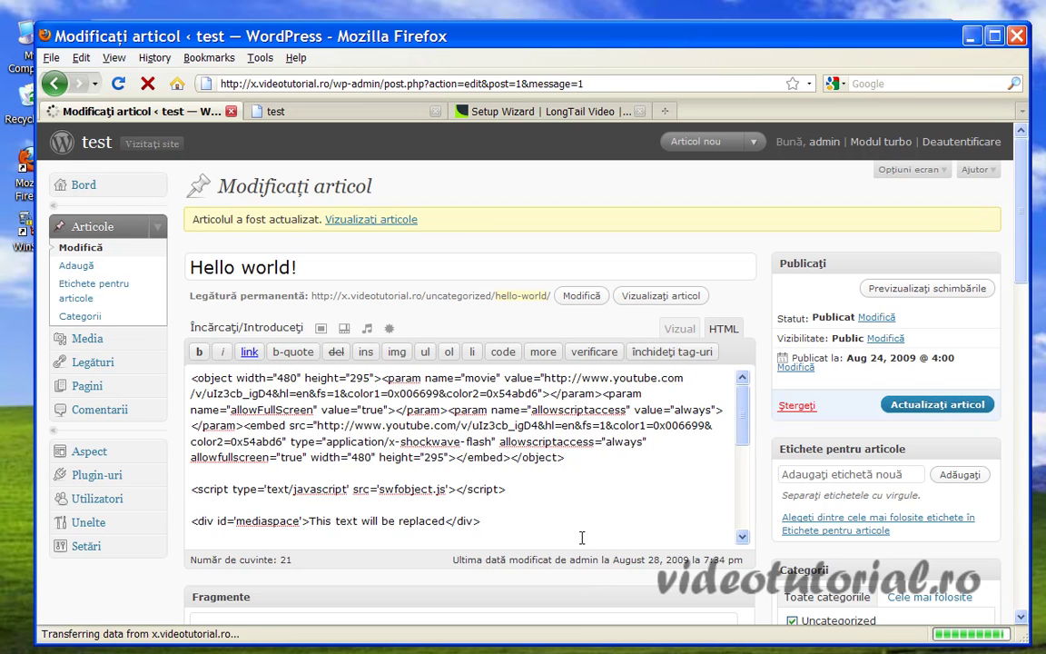
left_click_drag(740, 415, 735, 436)
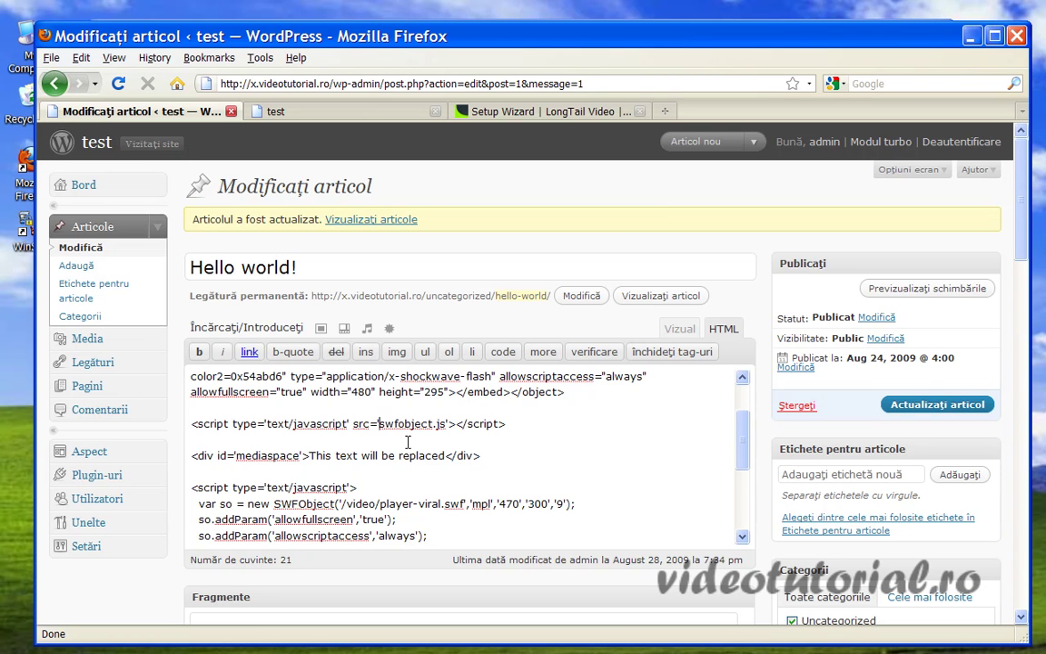
type("'/")
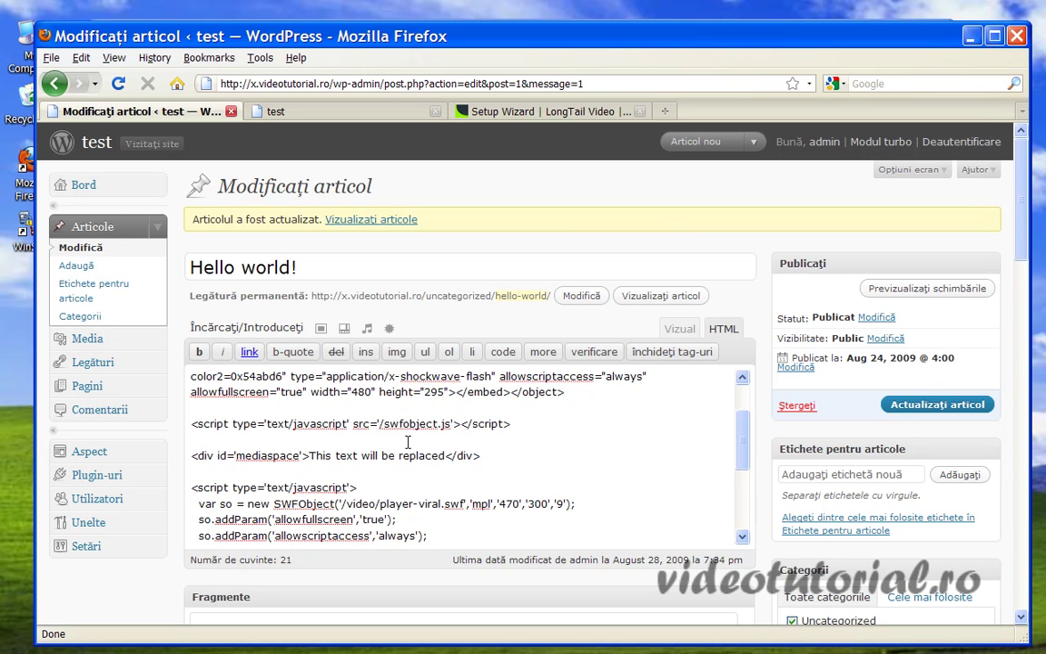
type("video/")
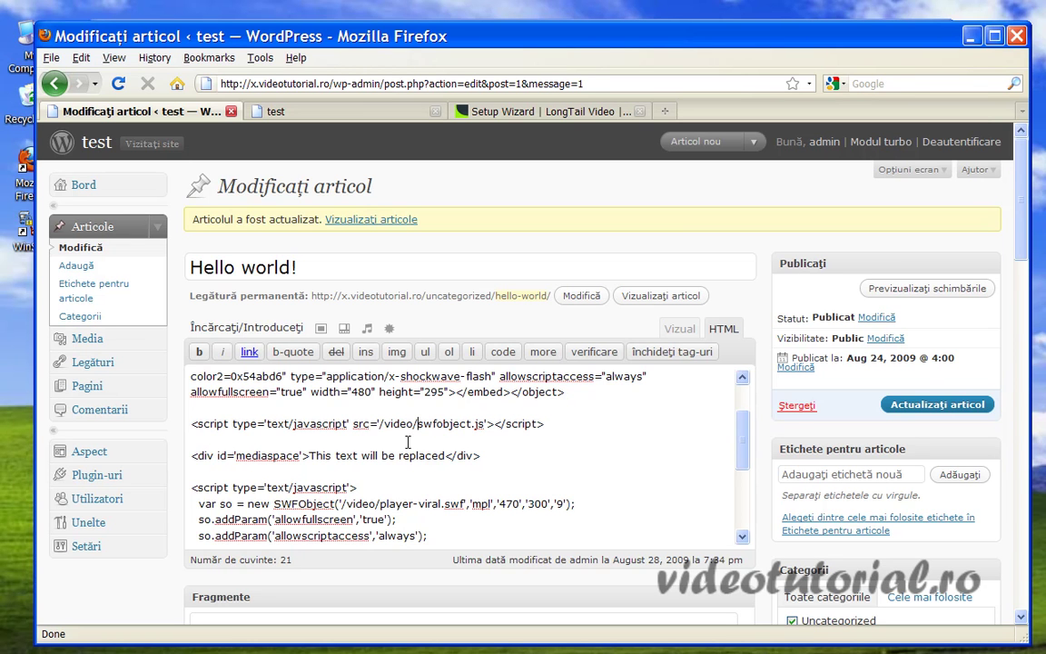
left_click(913, 406)
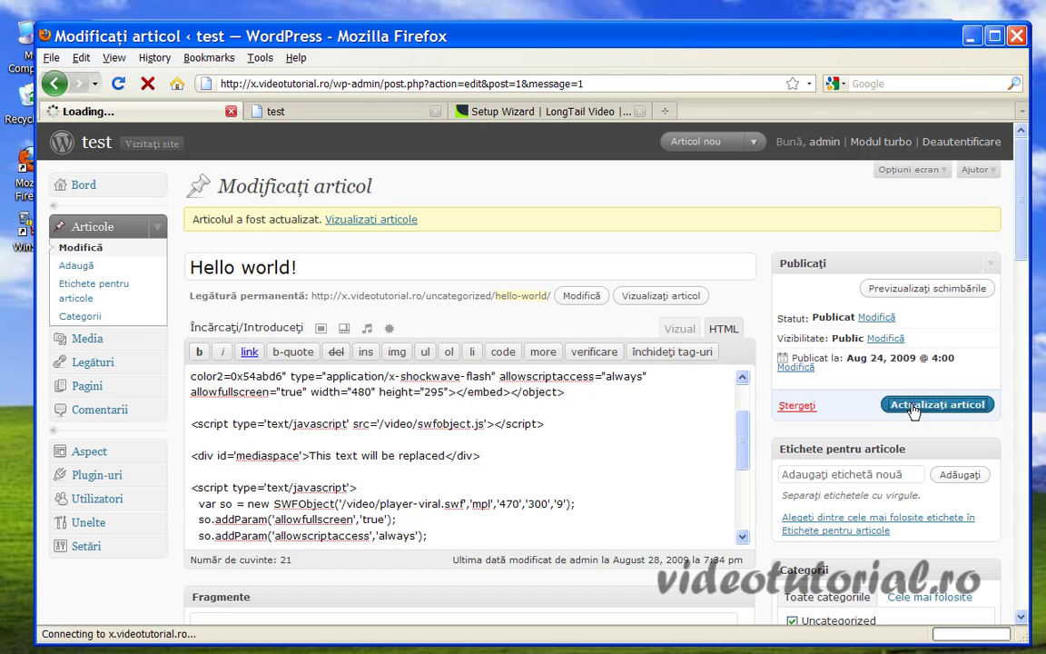
left_click(306, 113)
Reload the test blog to show the JW player below the YouTube video, then reconnect WinSCP.
left_click(118, 83)
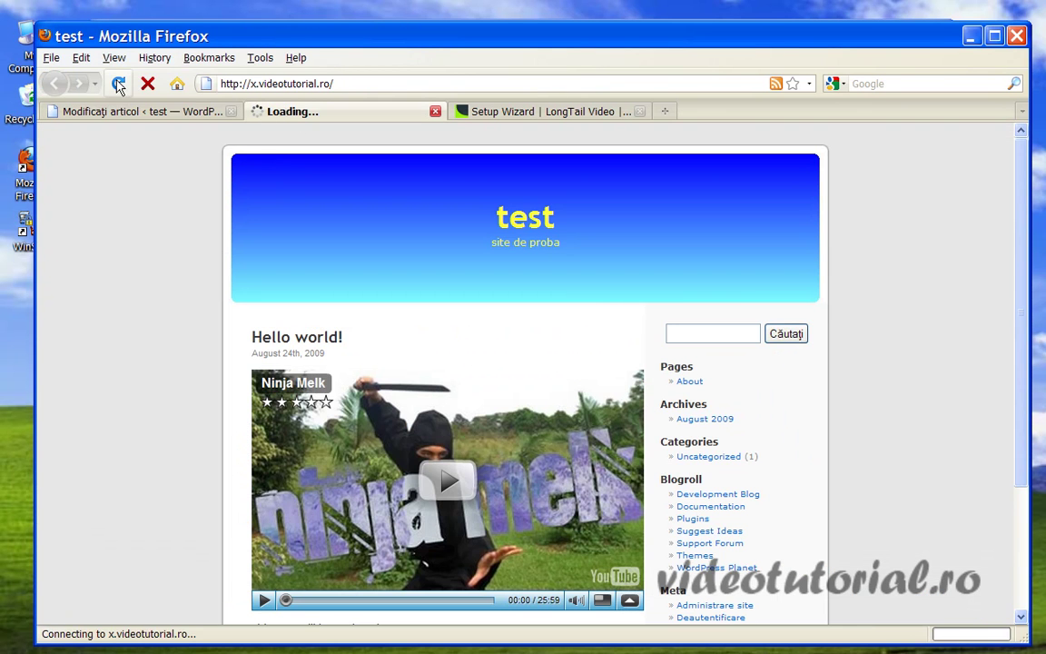
scroll(690, 408, "down", 4)
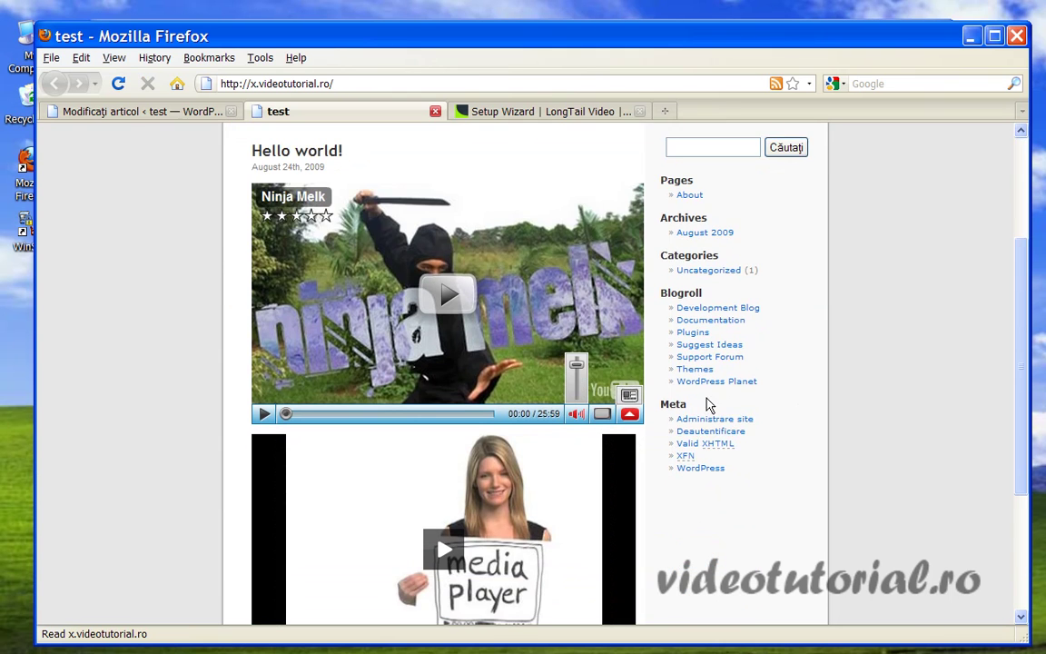
scroll(726, 402, "down", 3)
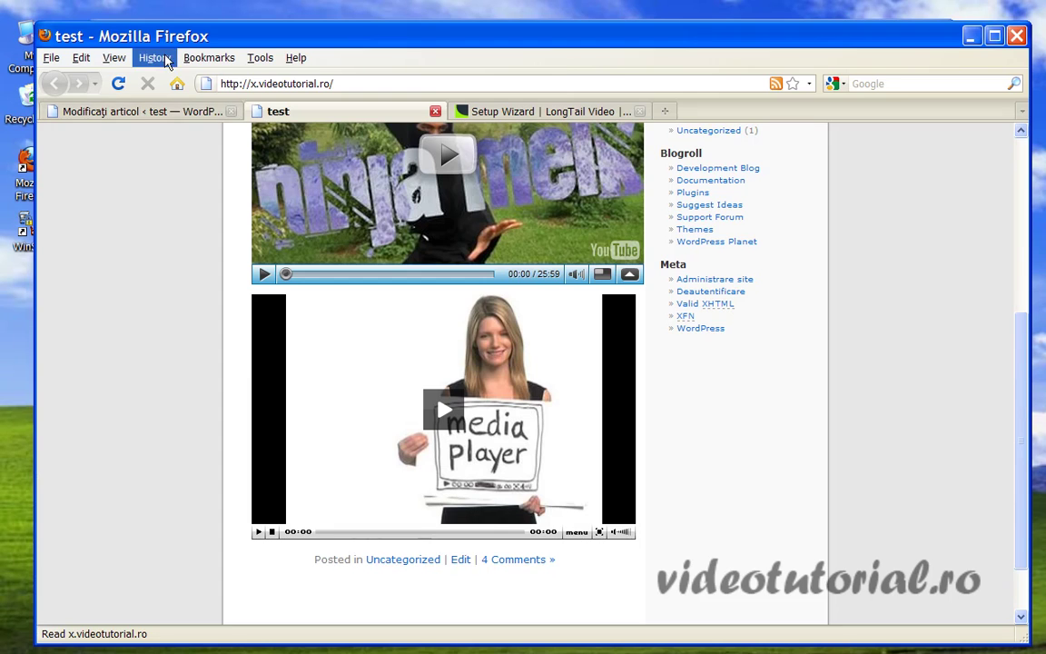
left_click_drag(185, 38, 166, 458)
left_click(525, 378)
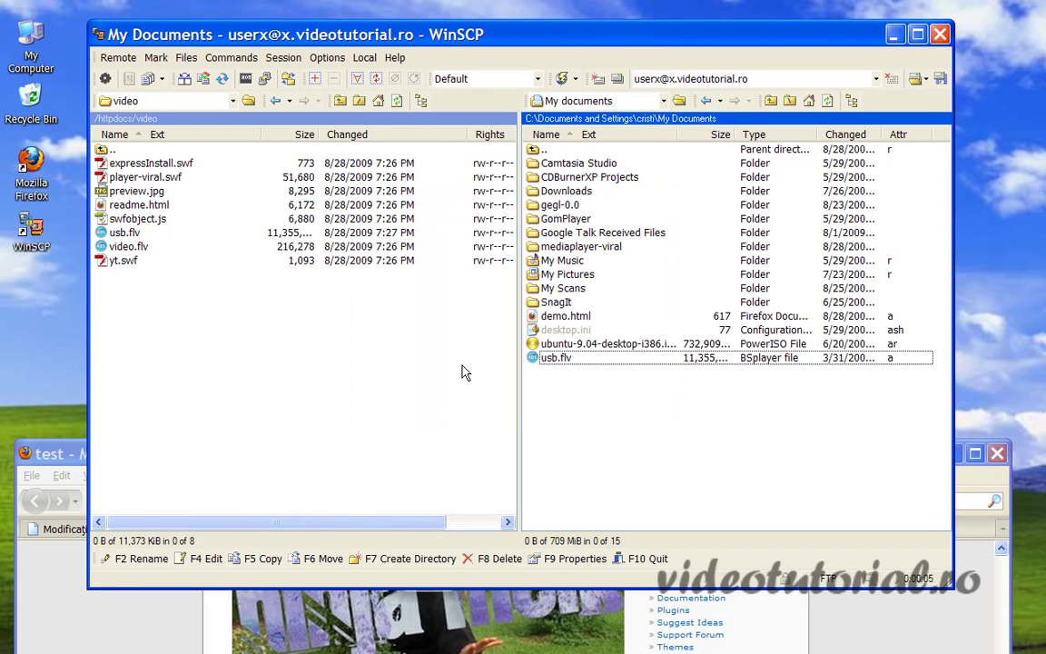
Browse up to /httpdocs, then back into the video folder listing its eight player files.
left_click(116, 152)
double_click(116, 153)
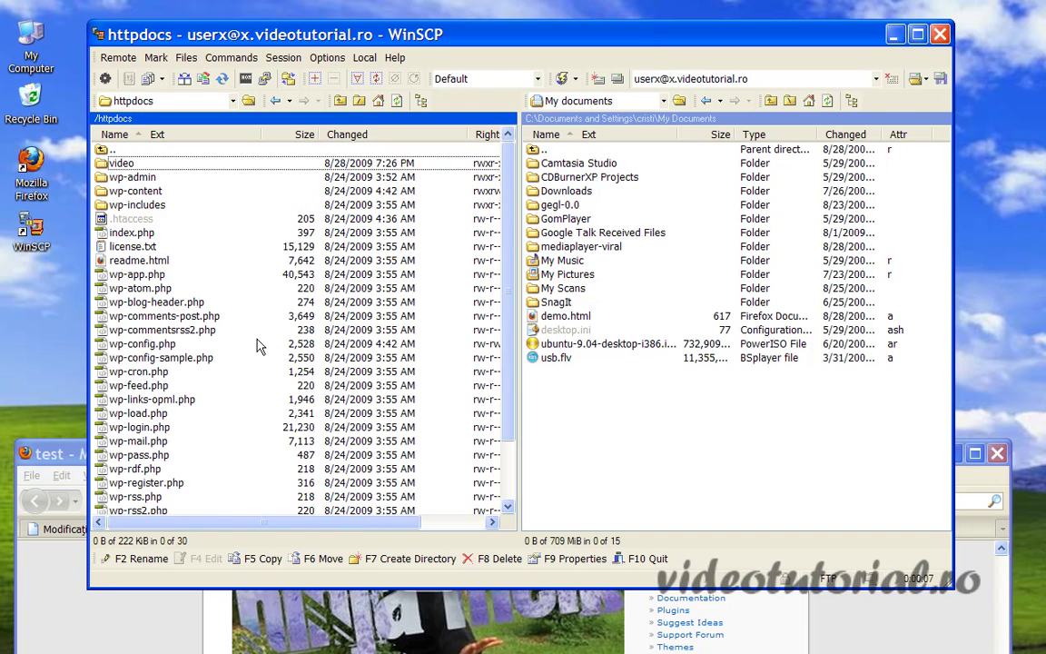
scroll(238, 308, "down", 2)
scroll(238, 309, "up", 2)
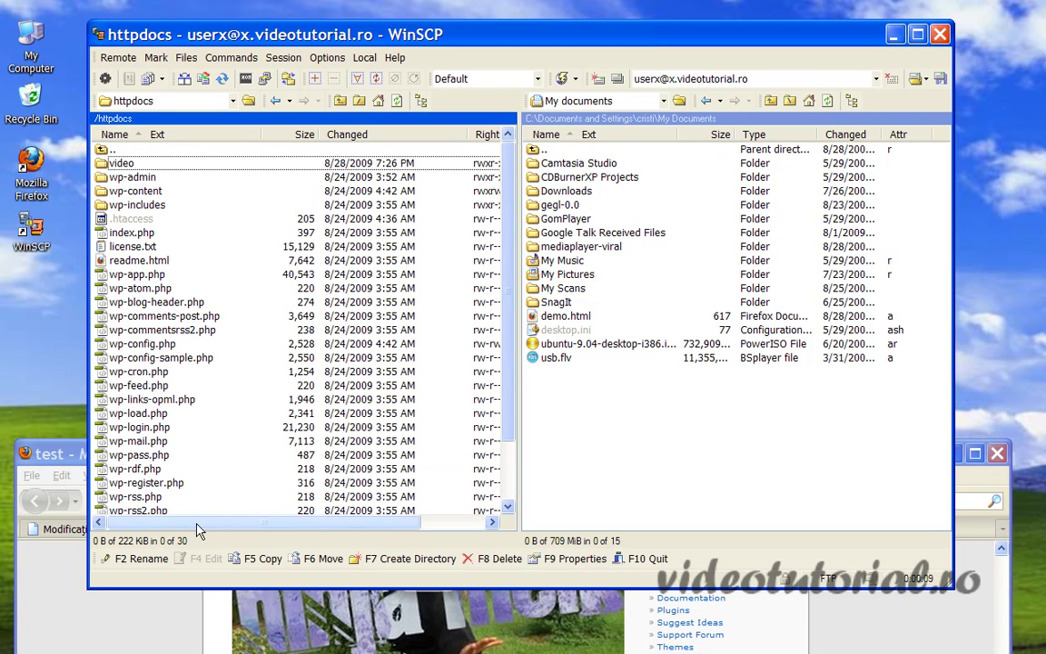
scroll(272, 327, "down", 2)
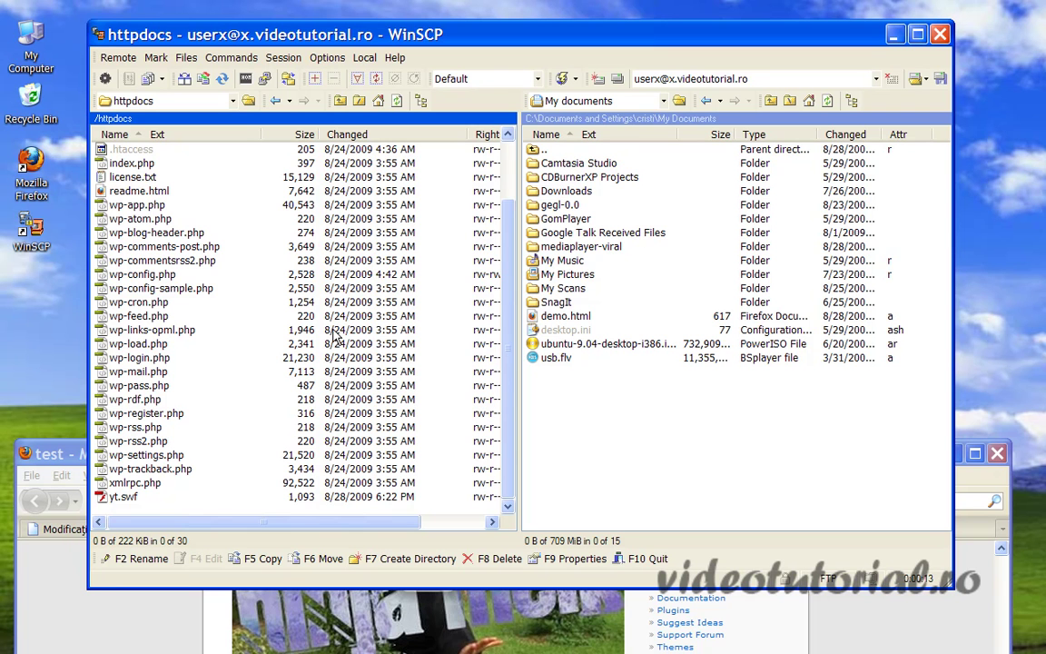
scroll(327, 327, "up", 2)
double_click(127, 163)
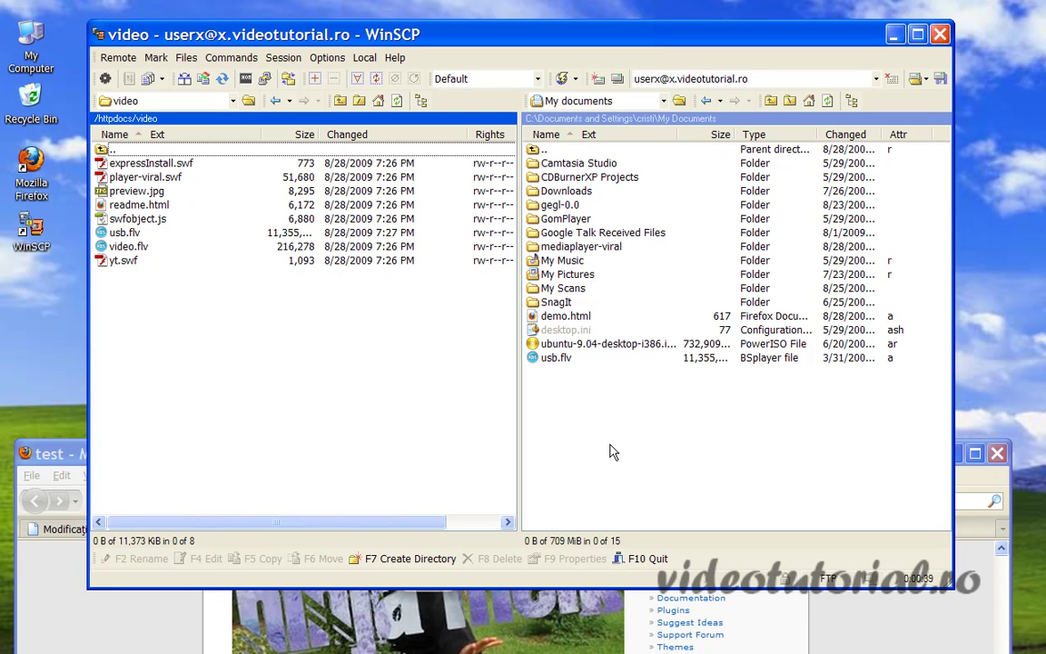
left_click(50, 453)
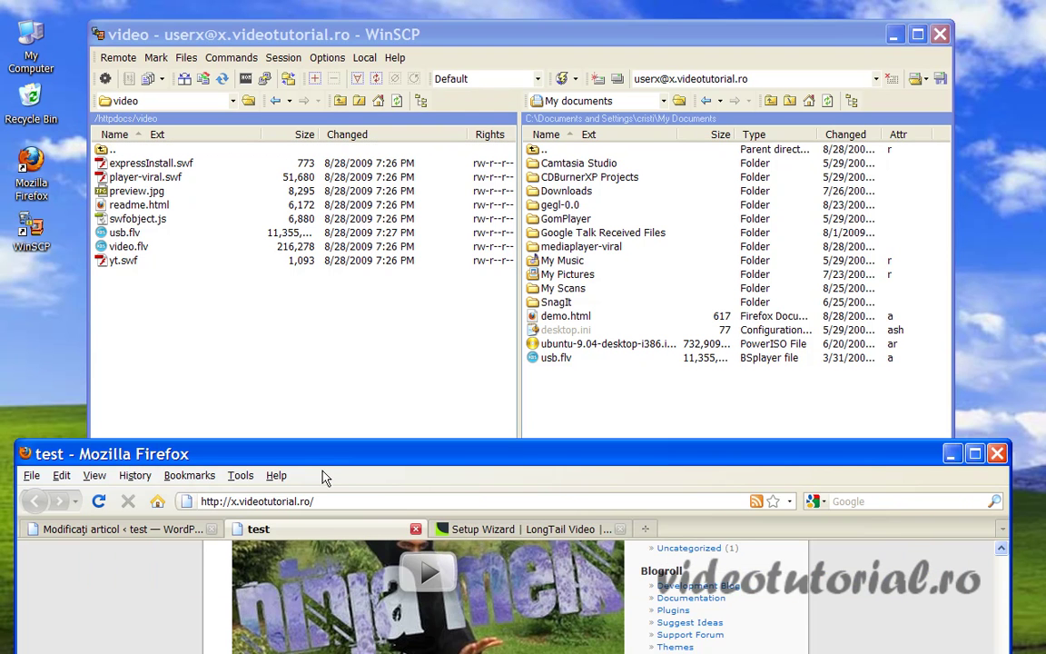
Play the usb clip in the second player and open its embed code panel.
left_click_drag(323, 465, 339, 42)
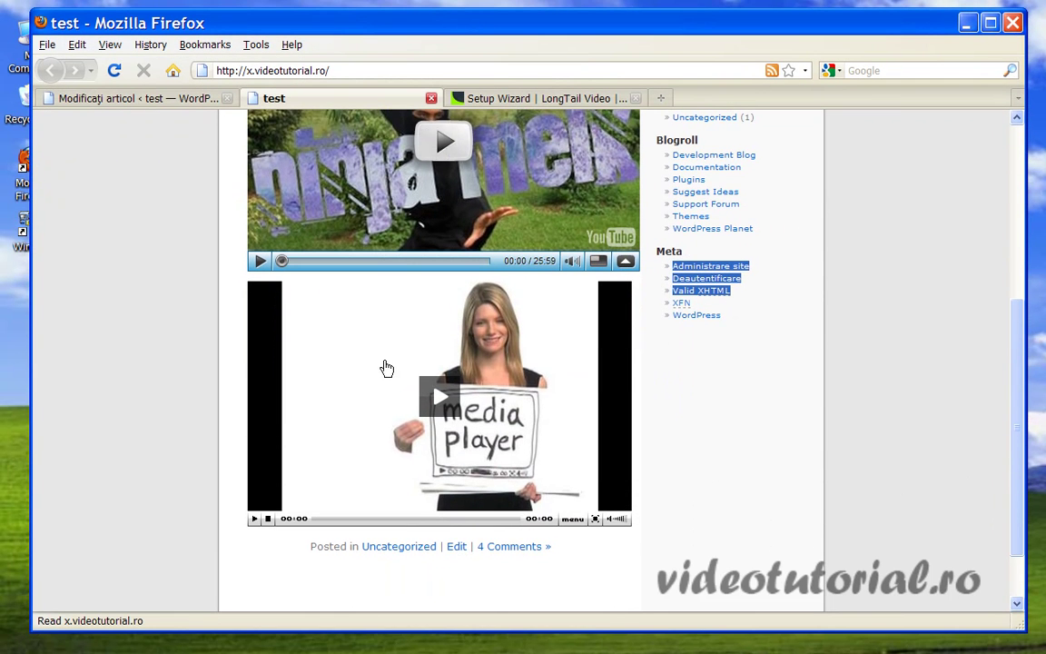
left_click(439, 402)
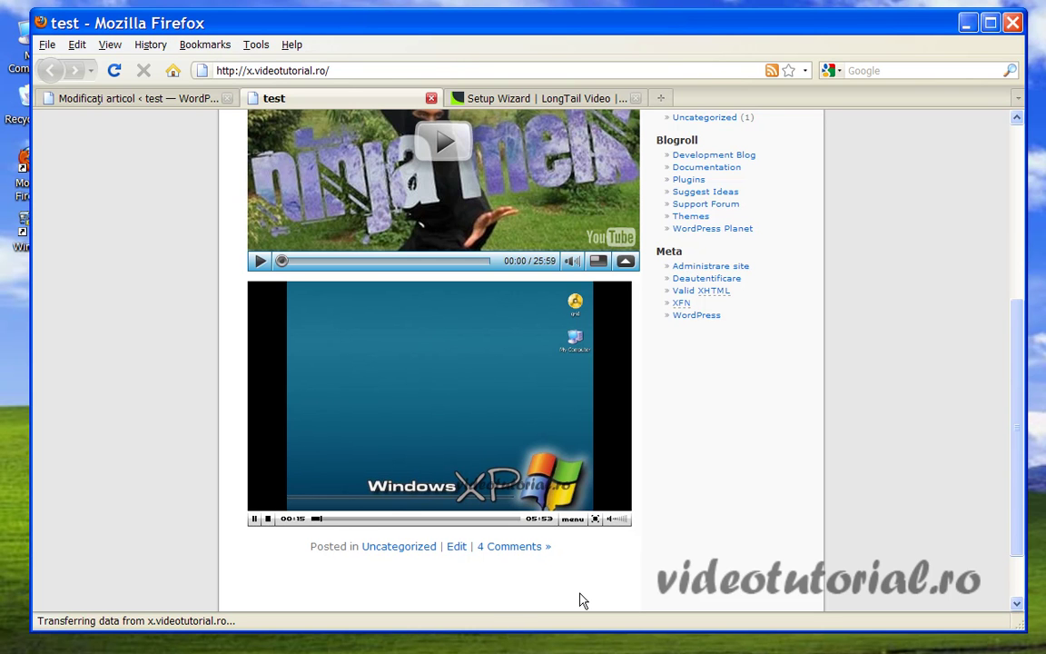
left_click(575, 527)
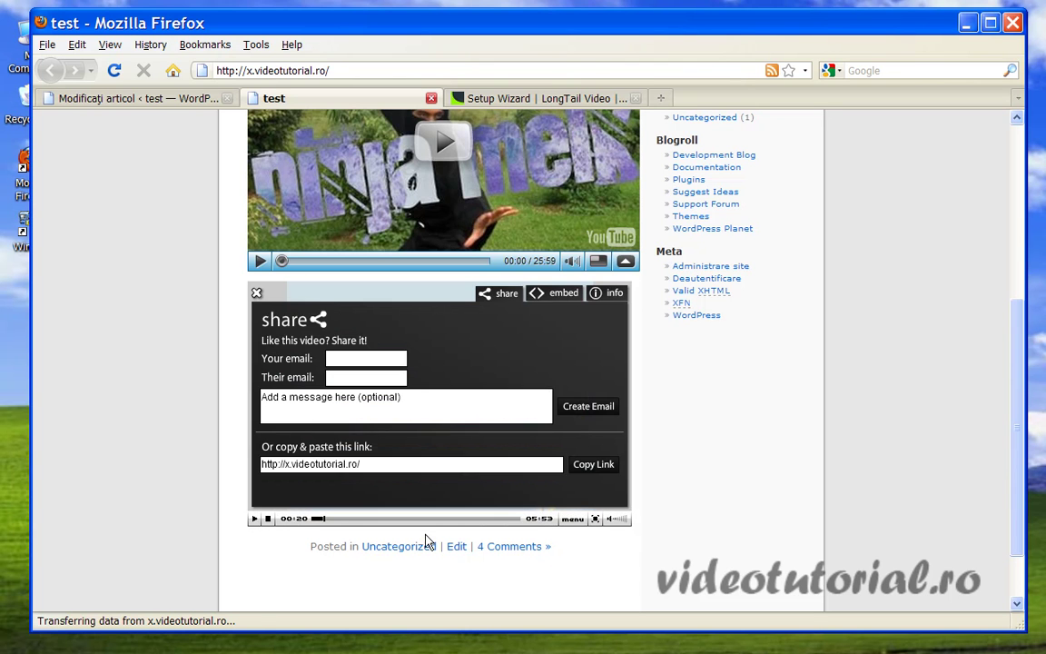
left_click(543, 302)
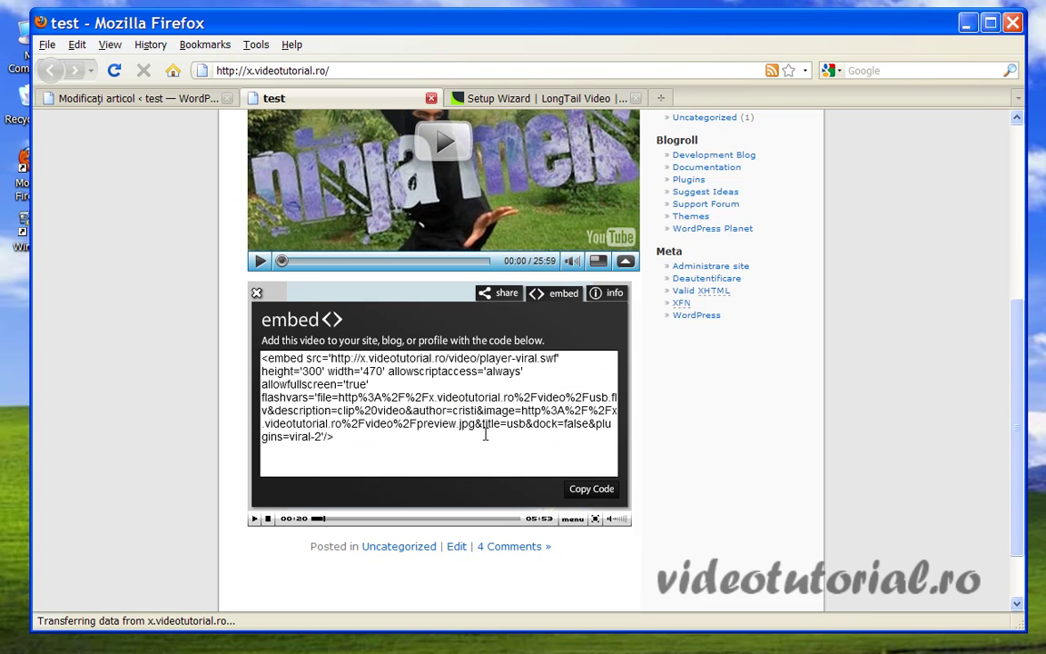
left_click(504, 294)
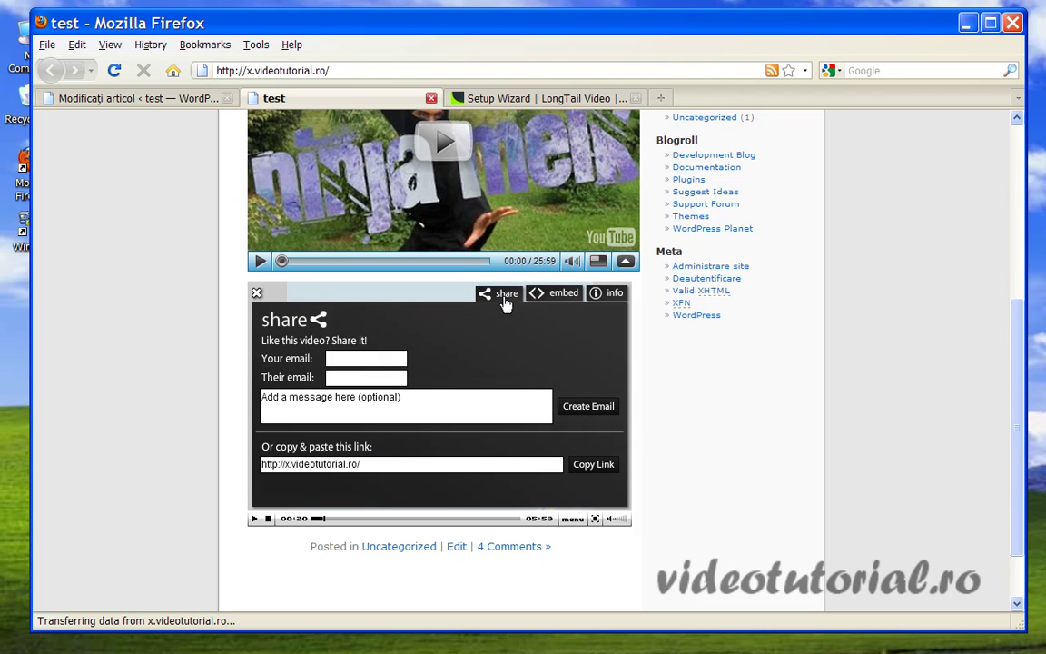
left_click(557, 296)
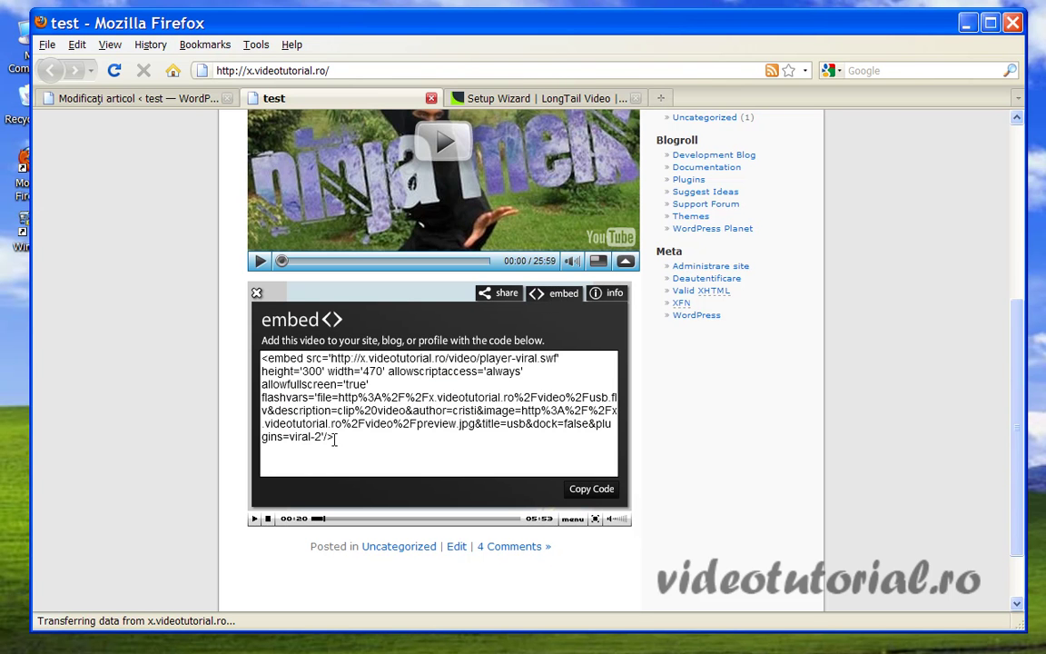
Select the player's full embed code and copy it.
left_click_drag(416, 444, 247, 354)
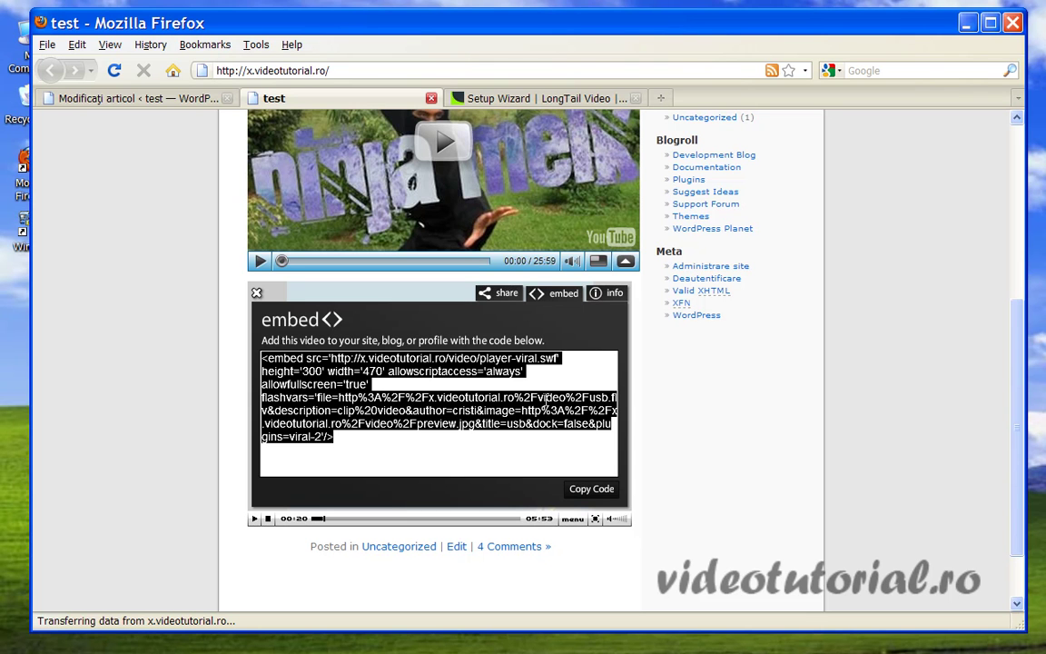
left_click(609, 292)
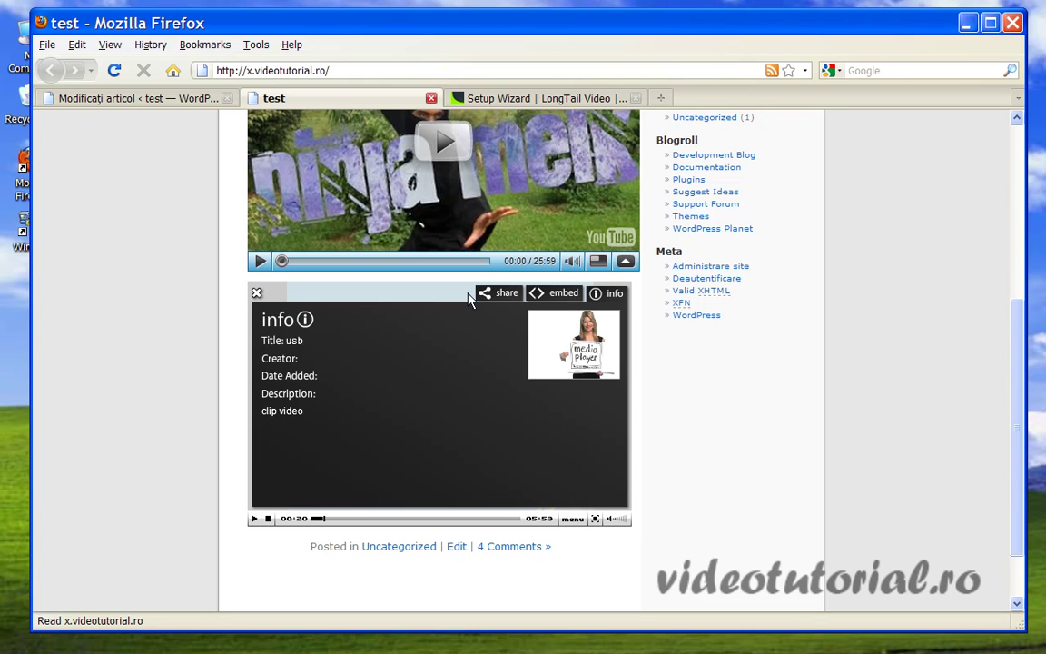
left_click(553, 293)
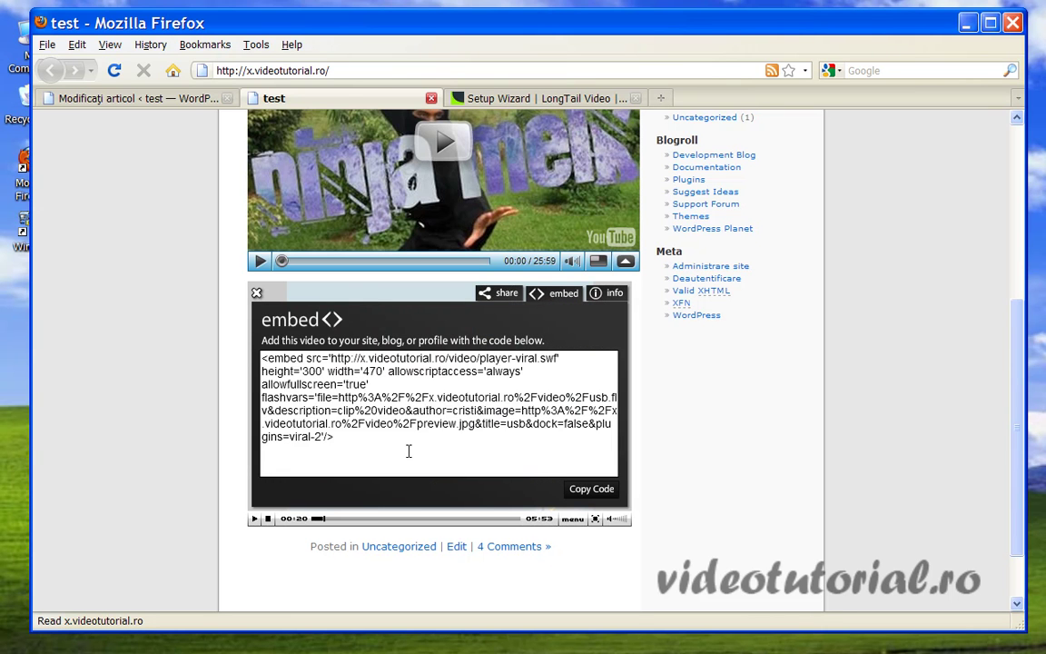
left_click_drag(409, 452, 260, 360)
right_click(332, 402)
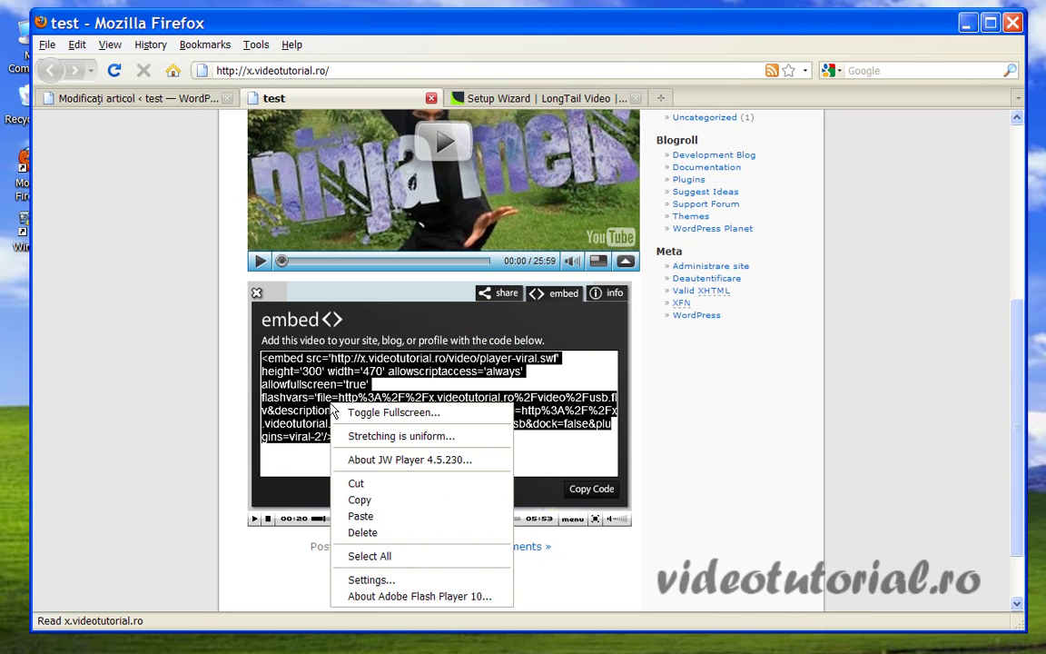
left_click(386, 500)
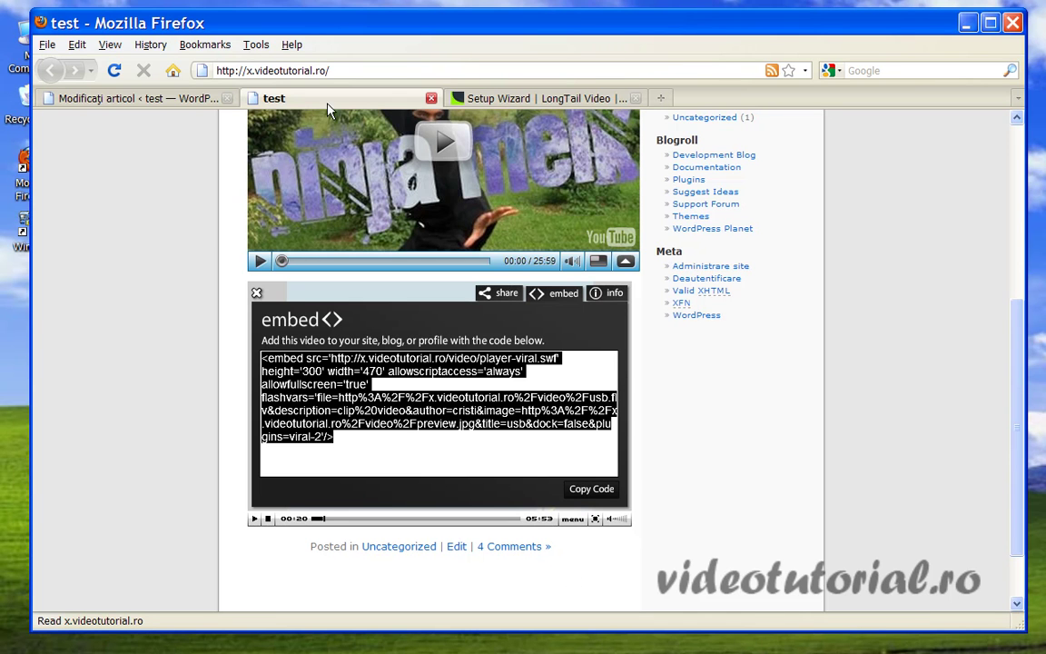
left_click_drag(147, 27, 147, 23)
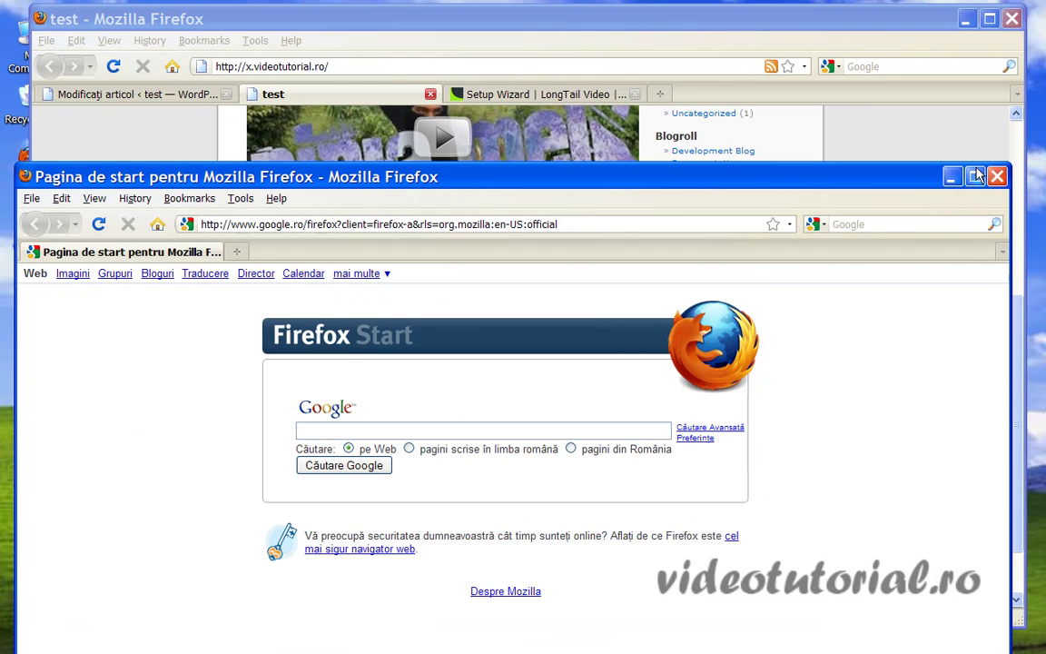
Drag demo.html from WinSCP's local My Documents panel onto the desktop.
left_click(894, 161)
left_click_drag(355, 19, 339, 362)
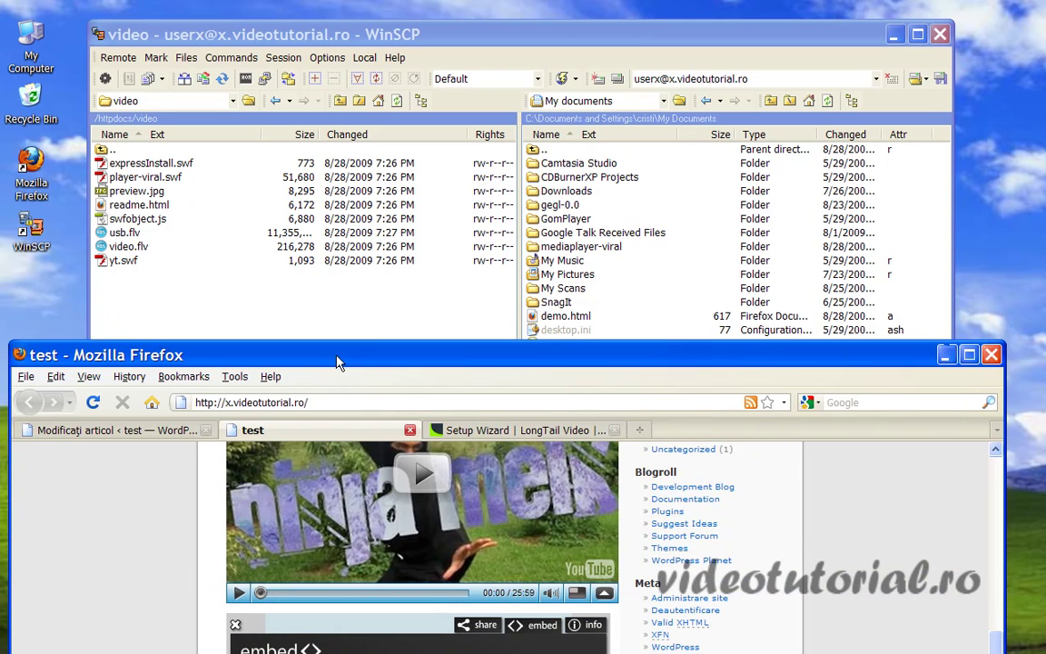
left_click(586, 328)
left_click_drag(433, 34, 618, 22)
left_click_drag(752, 312, 31, 292)
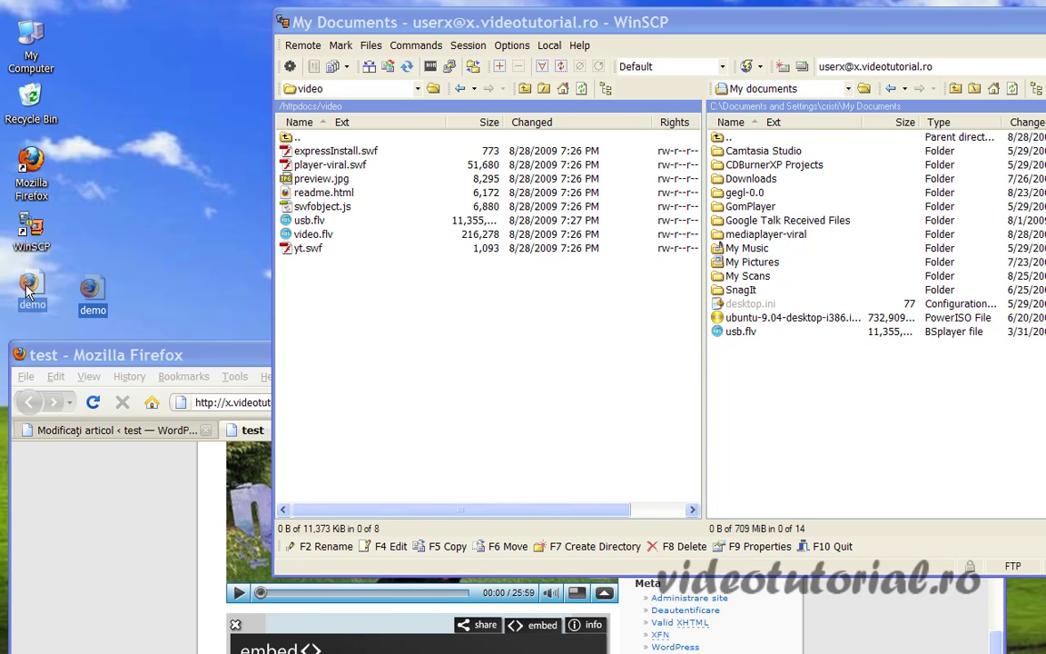
Open demo.html from the desktop in Firefox, where it shows a blank page.
double_click(30, 293)
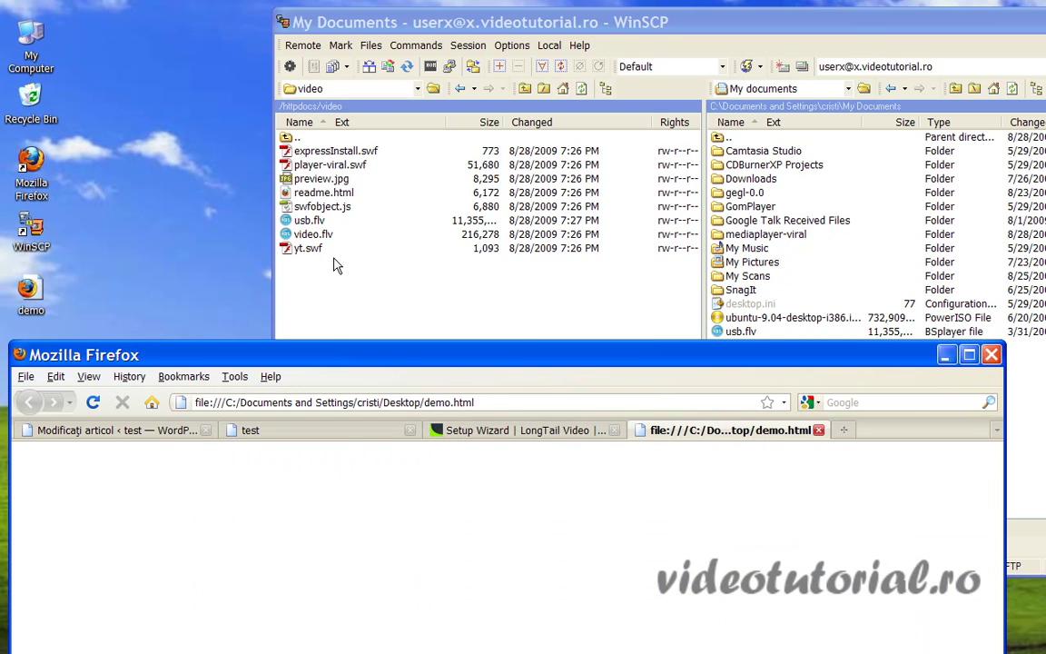
left_click_drag(522, 354, 548, 11)
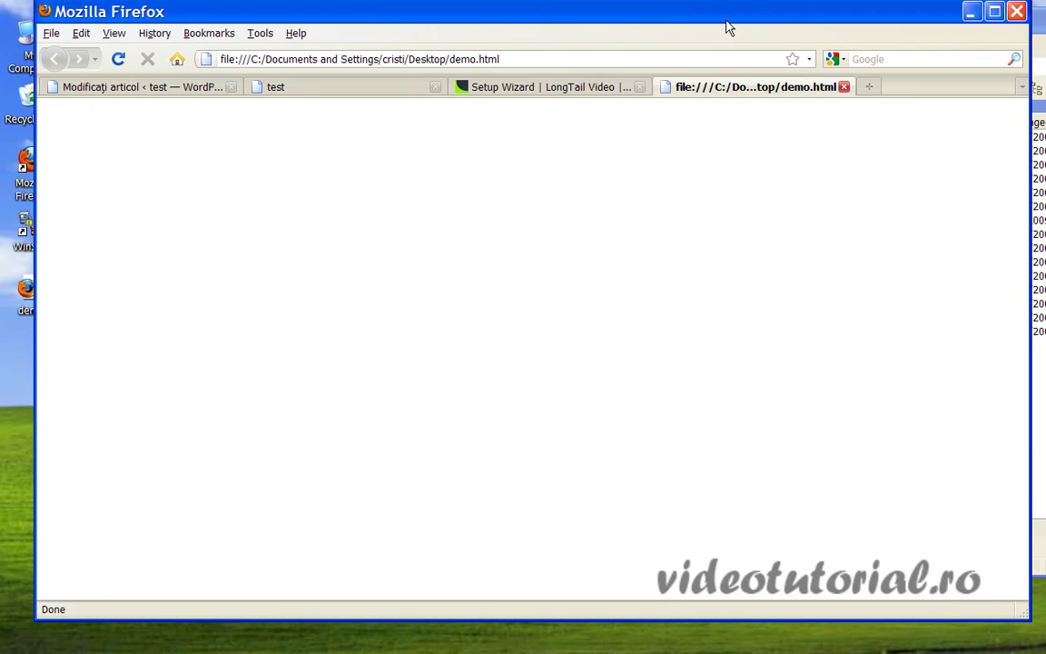
left_click_drag(726, 26, 701, 413)
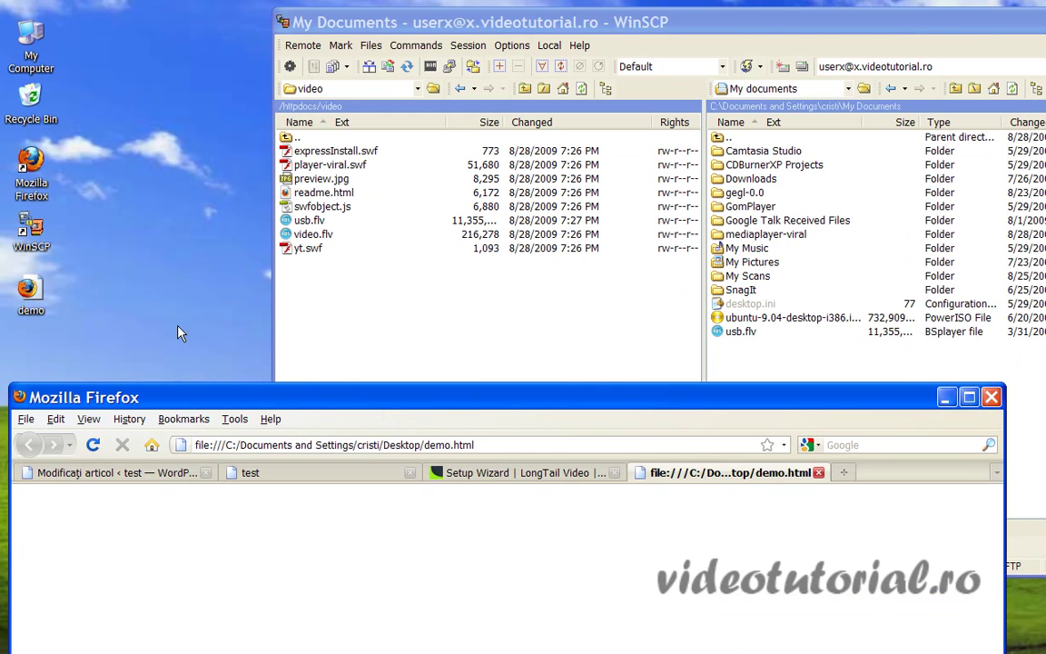
Open demo.html in Notepad++ and paste the new player-viral.swf embed code over line 9.
right_click(30, 300)
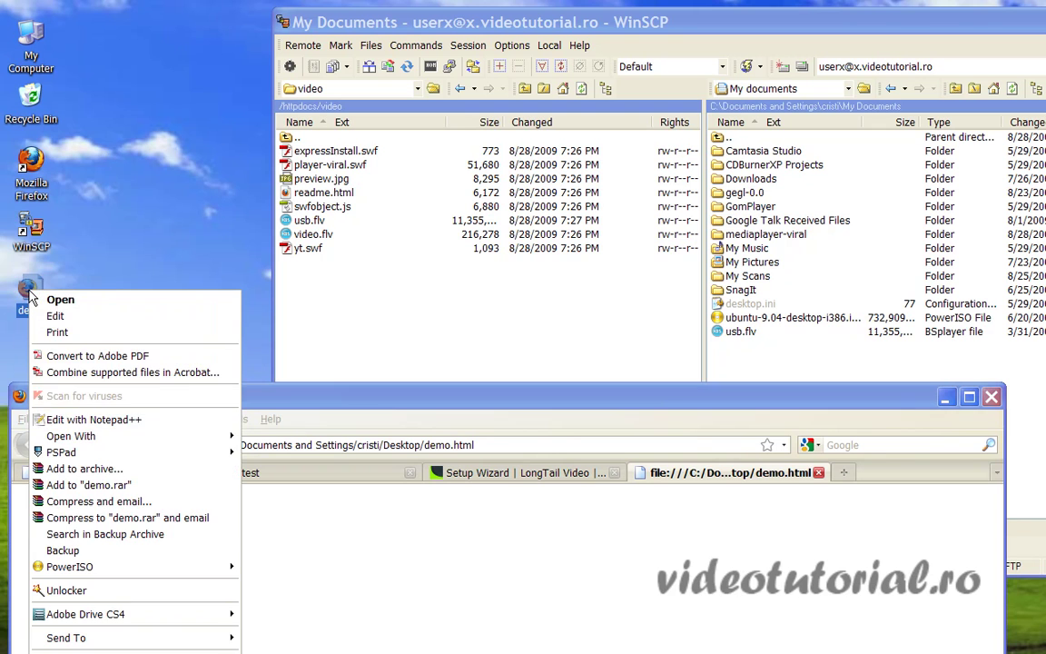
left_click(91, 421)
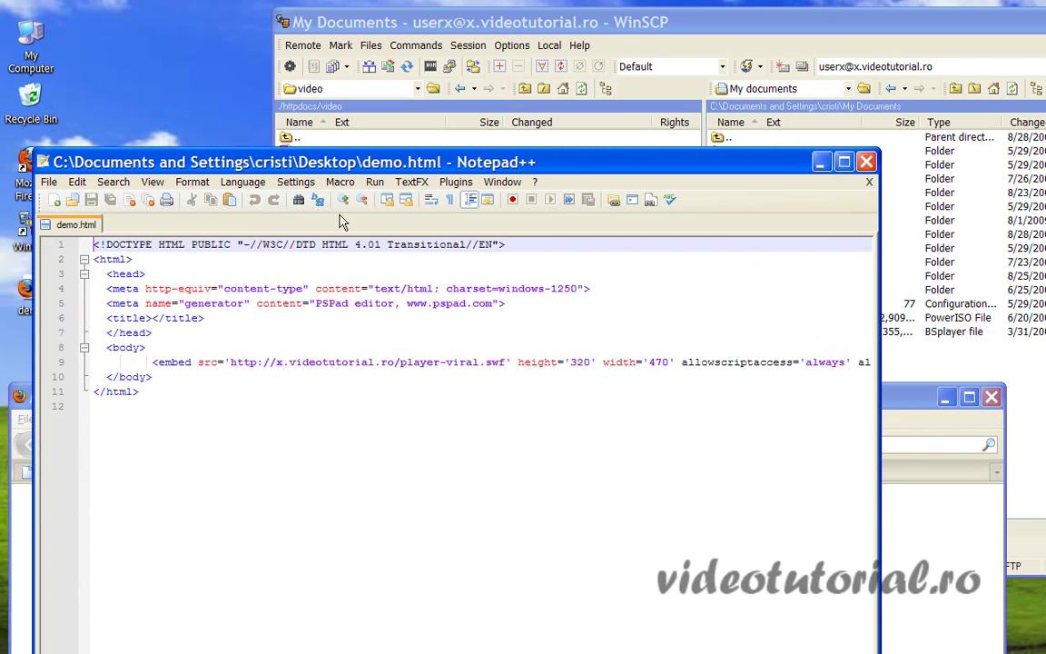
left_click(159, 364)
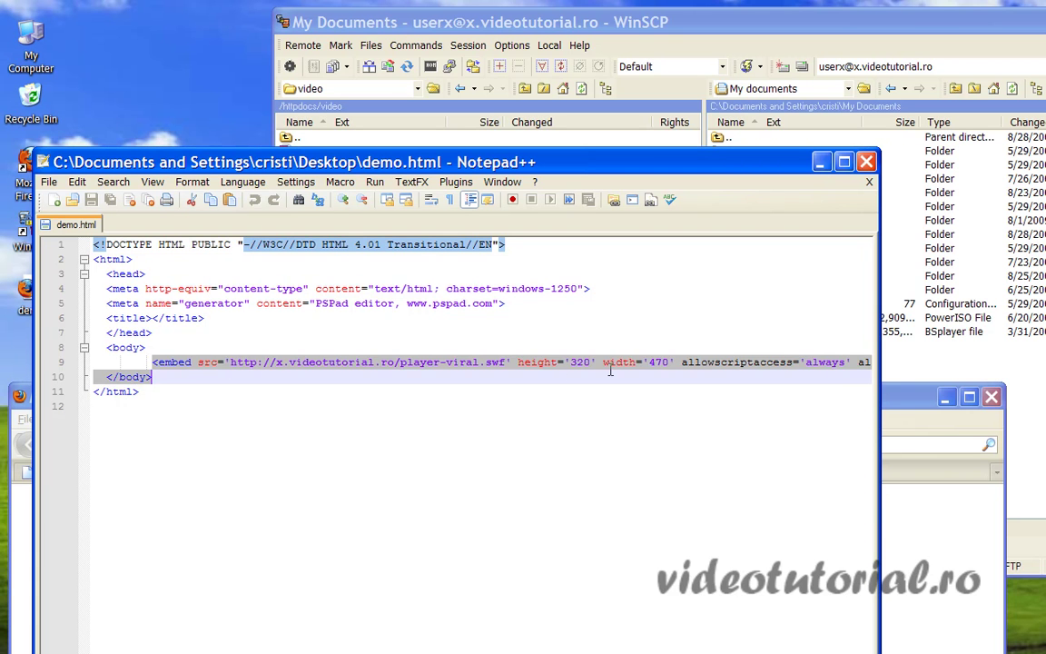
left_click_drag(801, 364, 865, 364)
right_click(799, 368)
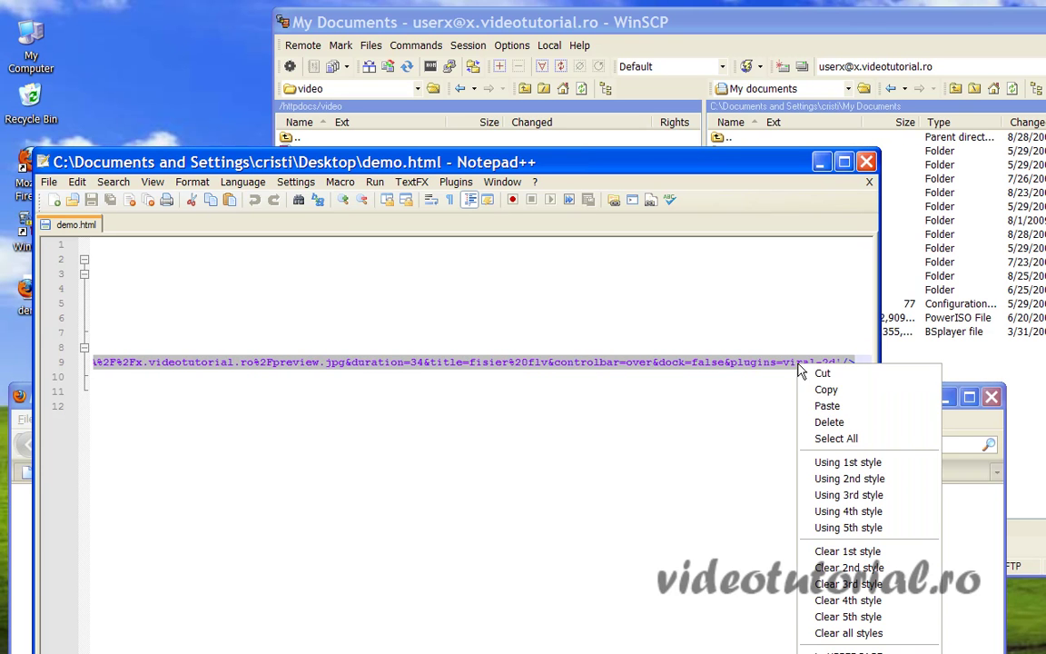
left_click(828, 406)
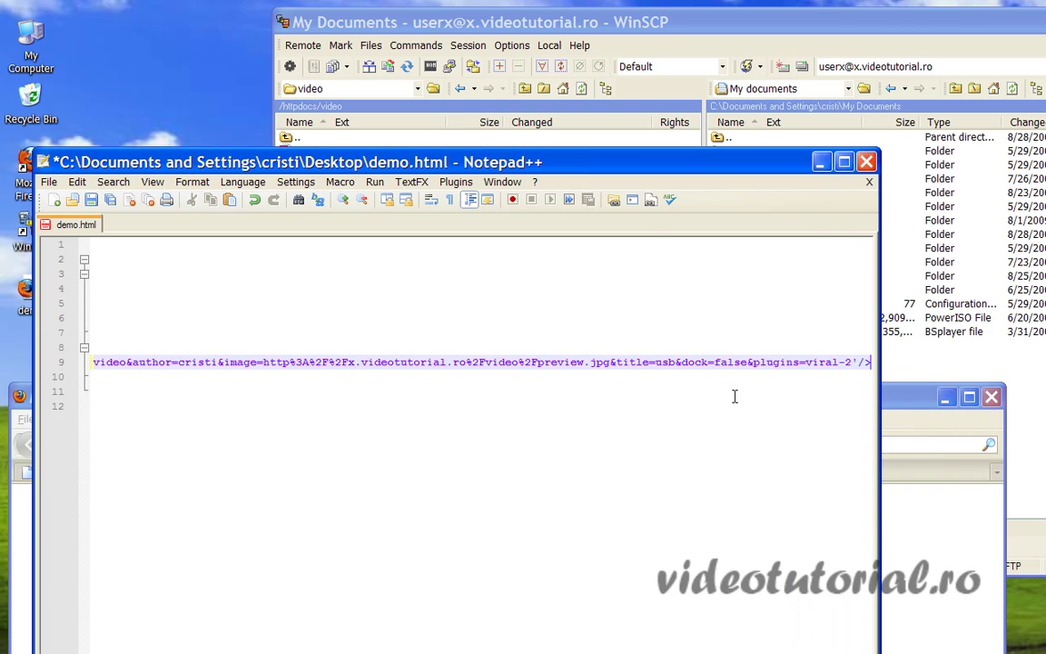
Save demo.html from its tab menu.
scroll(454, 363, "left", 10)
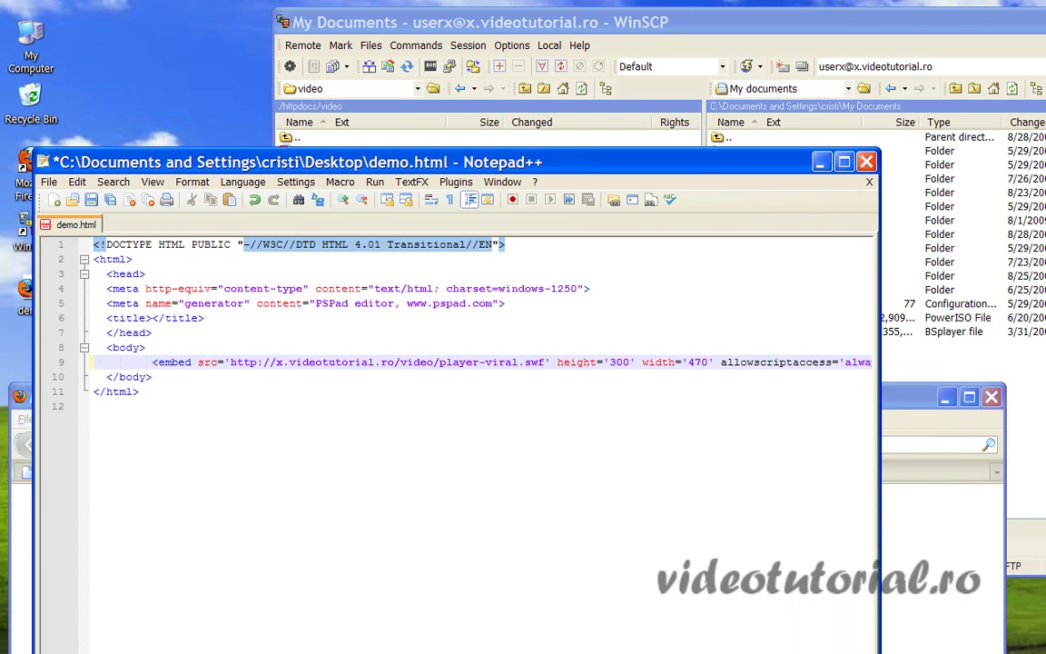
right_click(54, 224)
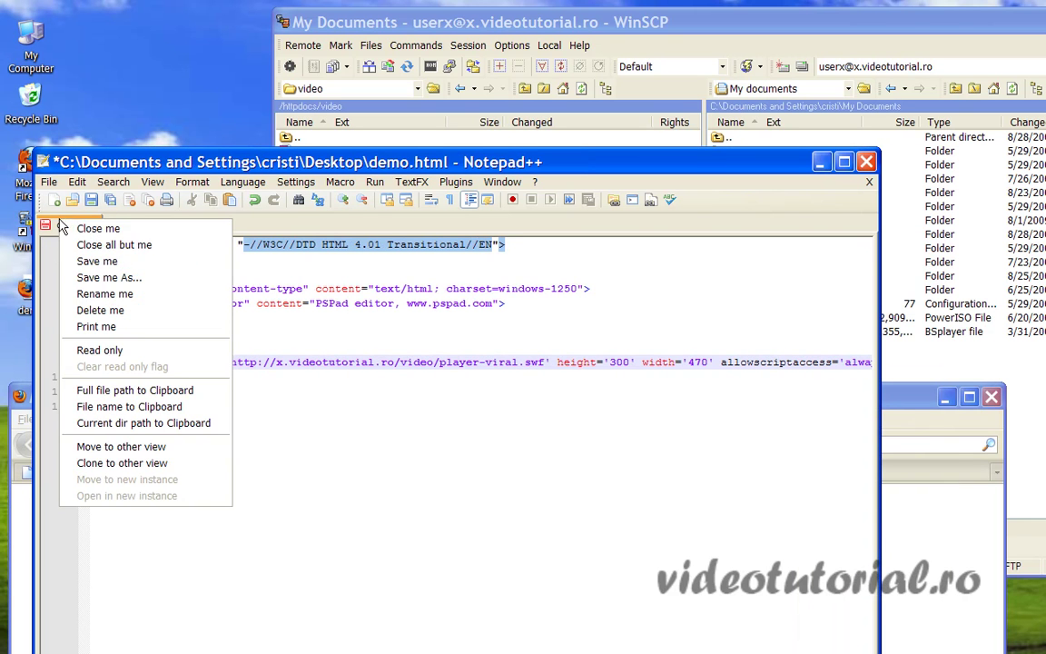
left_click(96, 260)
Load demo.html, dismiss the Flash security warning, and play then stop the embedded video.
key("ctrl+alt+shift+x")
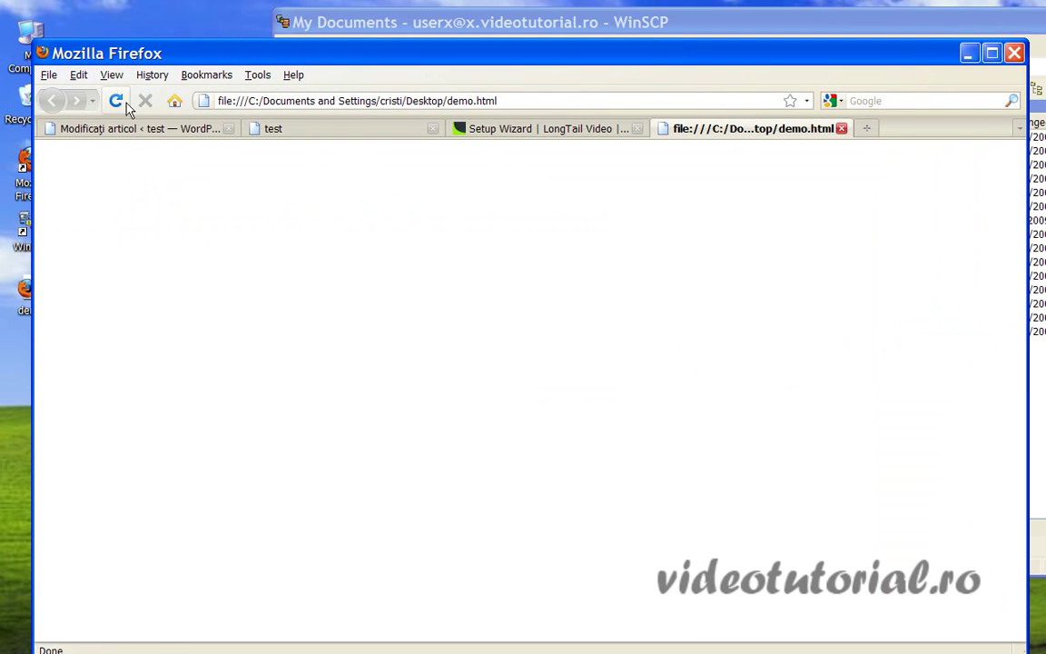
left_click(110, 97)
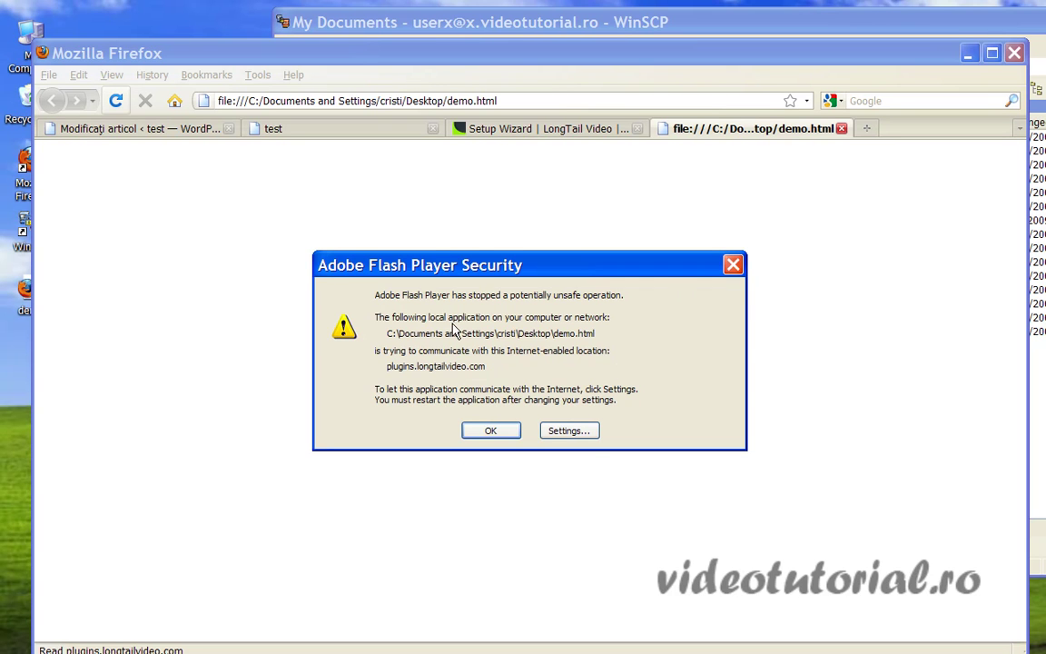
left_click(490, 431)
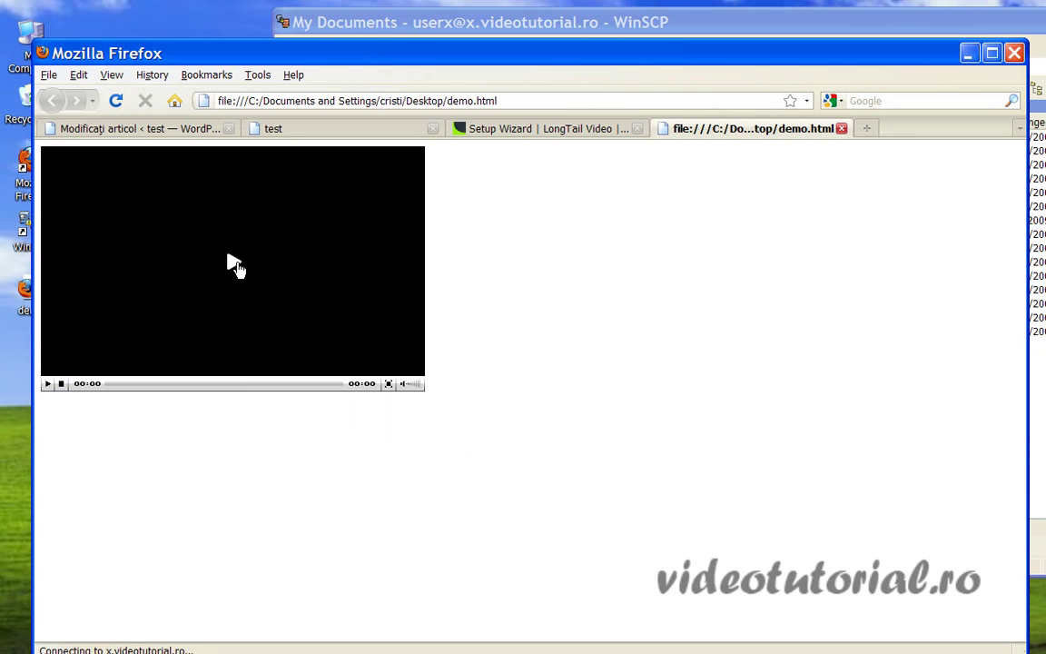
left_click(231, 268)
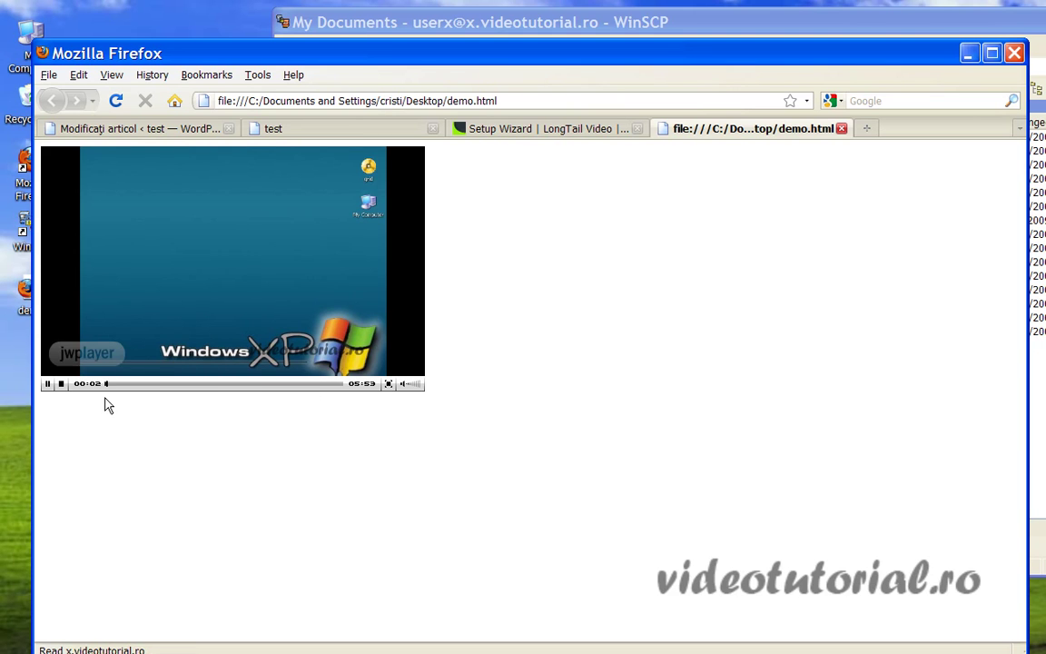
left_click(62, 384)
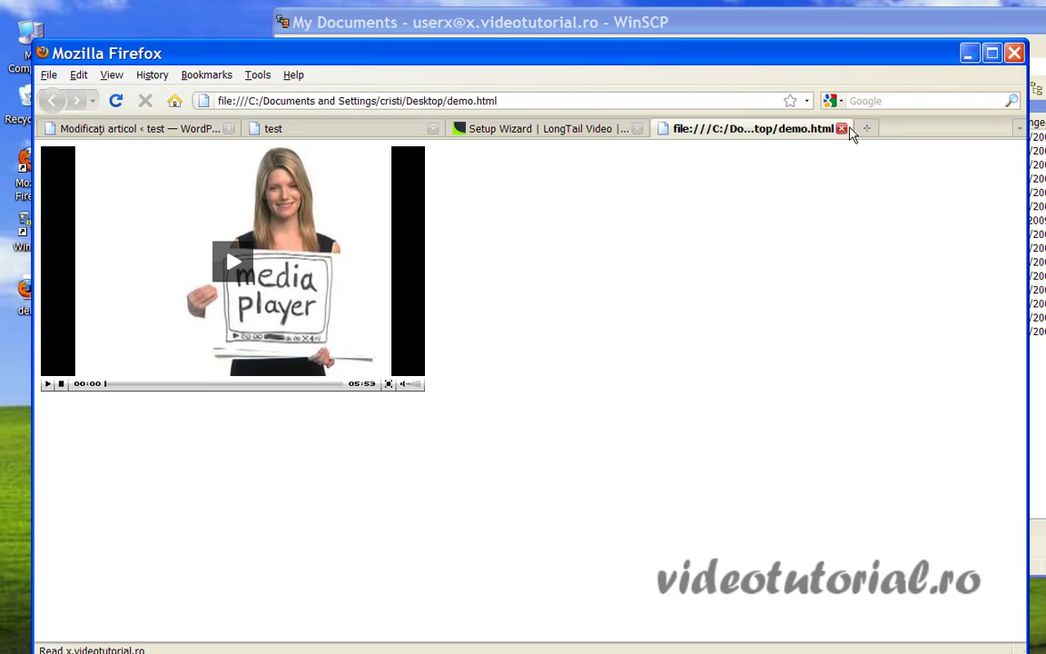
Close the demo.html tab and return to the WordPress 'Hello world!' post editor.
left_click(842, 128)
left_click(174, 101)
left_click(168, 133)
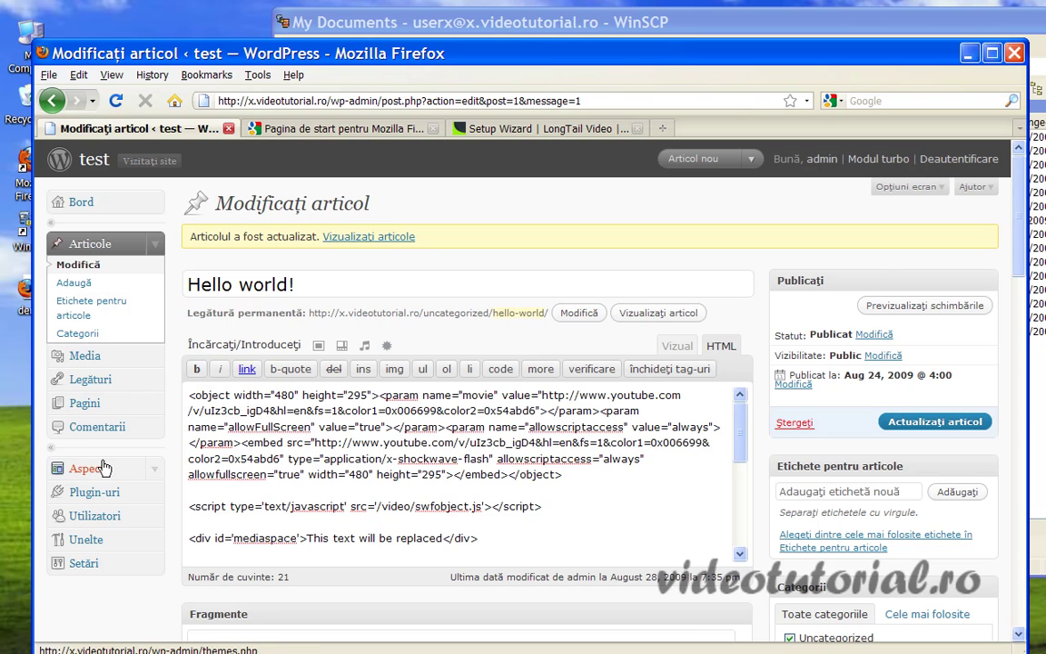
Activate Akismet 2.2.6 from the Plugin-uri list in the admin sidebar.
left_click(102, 409)
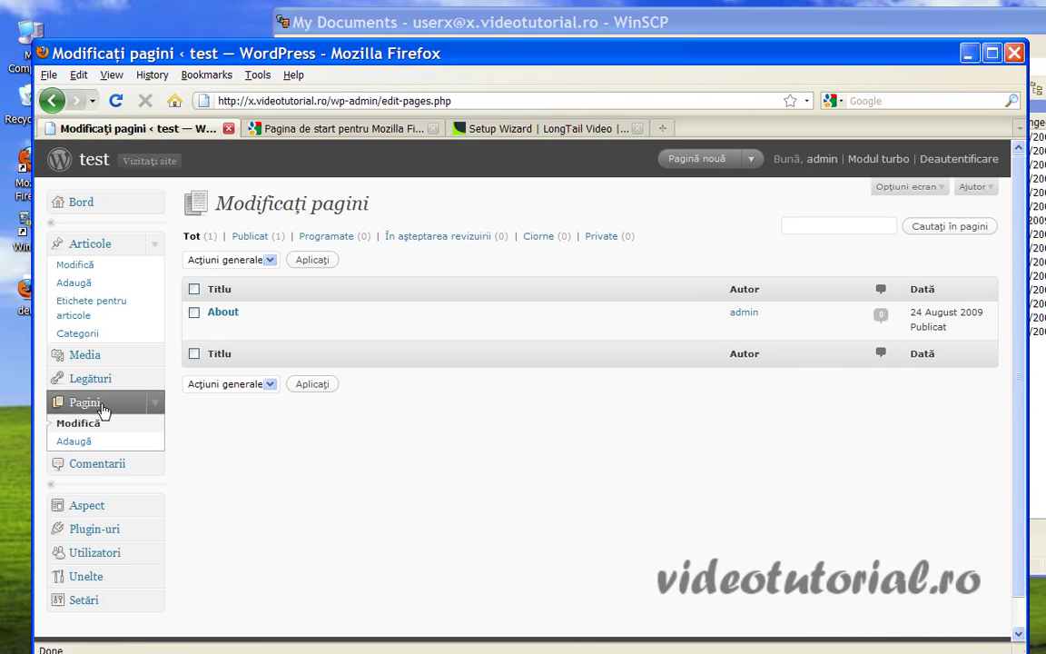
left_click(94, 529)
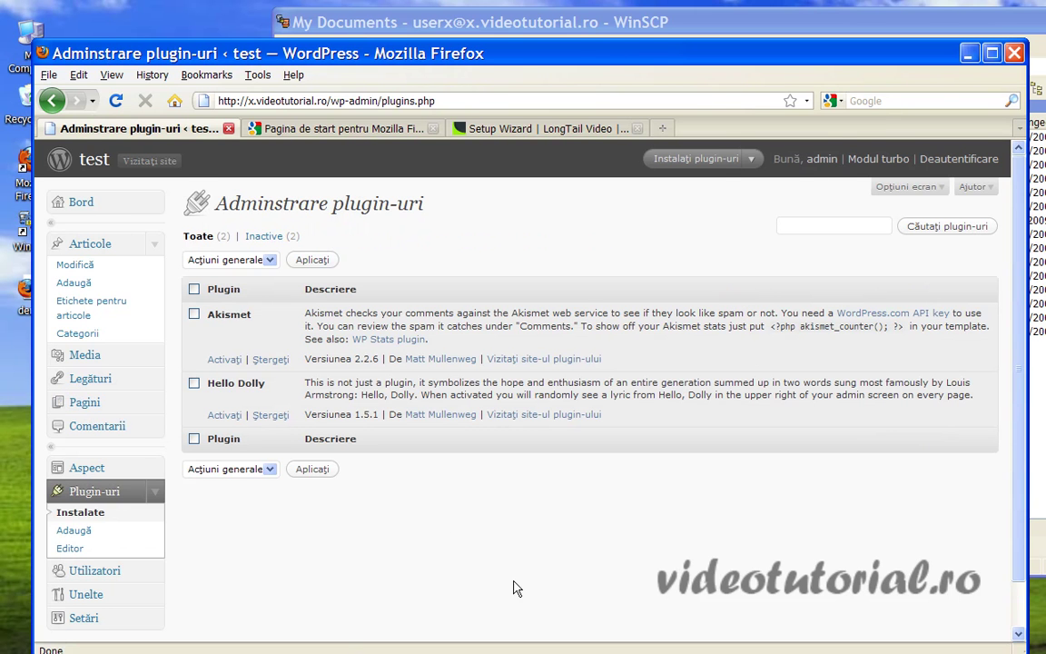
left_click(224, 360)
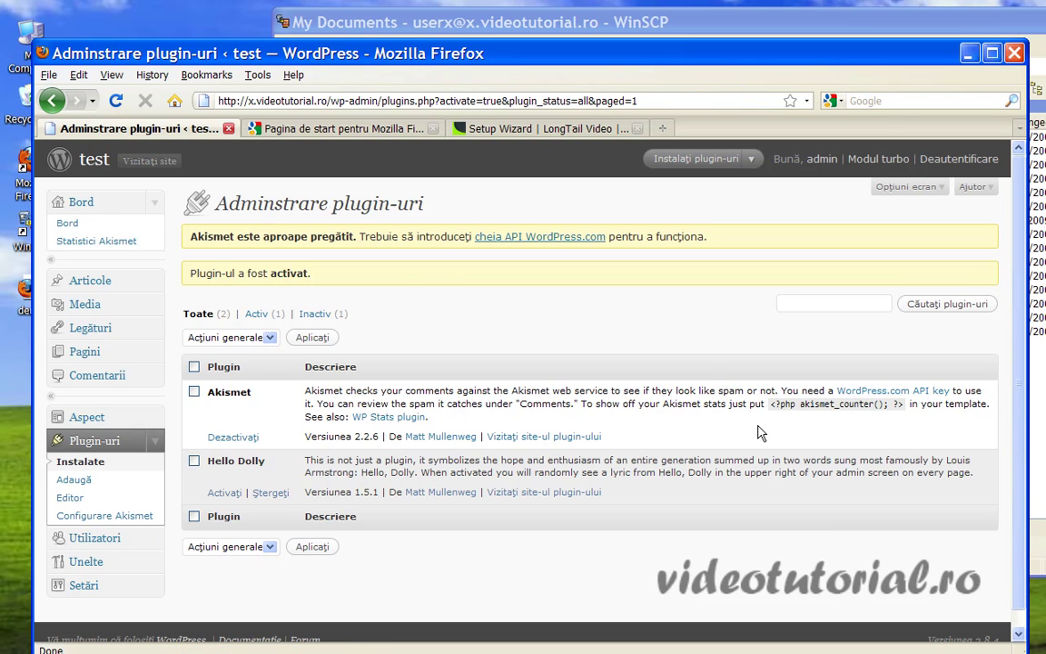
Follow the 'cheia API WordPress.com' link to the Configurare Akismet page and review it.
left_click(540, 238)
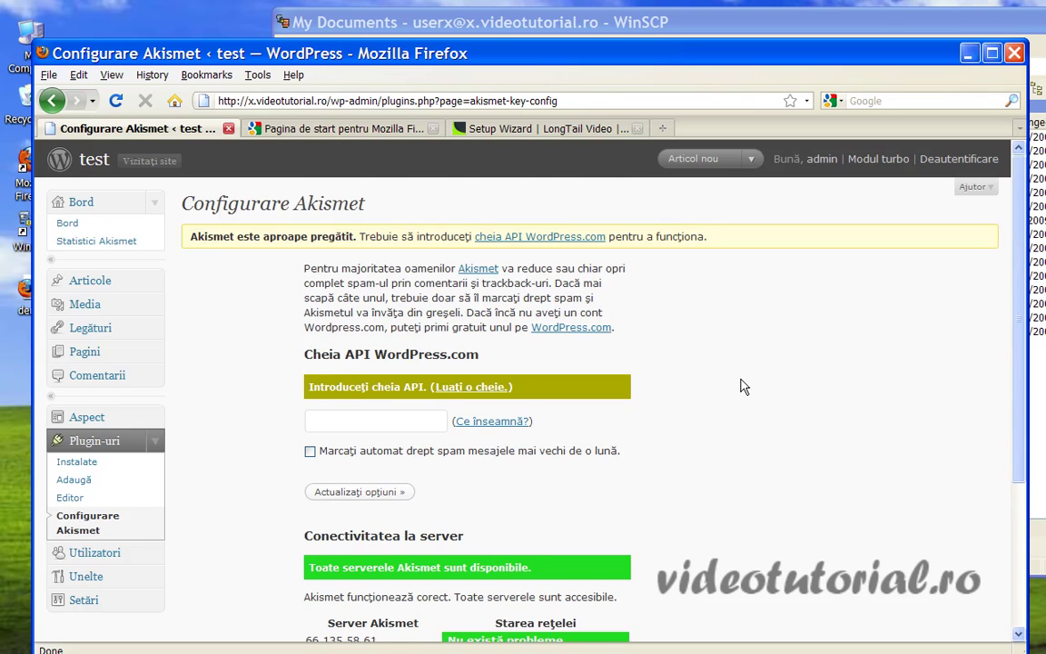
scroll(743, 385, "down", 3)
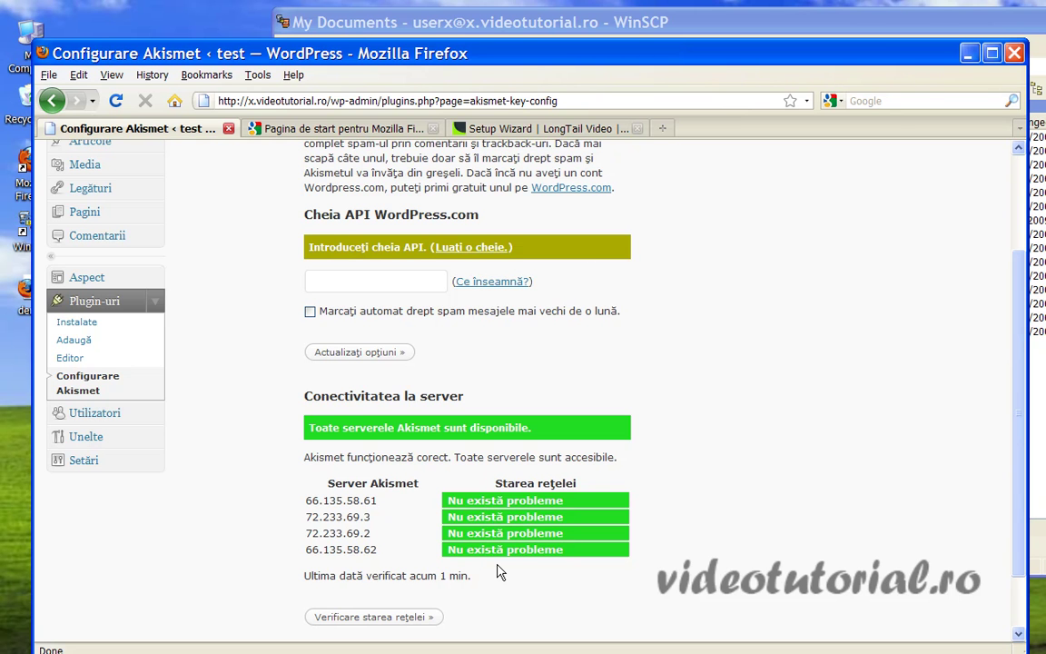
scroll(633, 409, "up", 3)
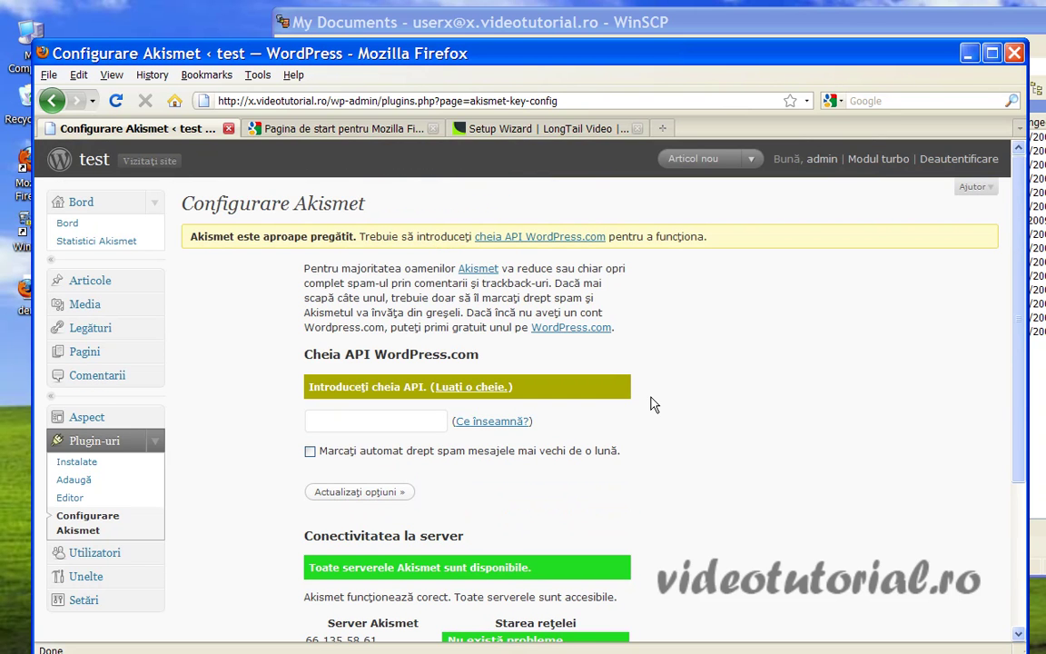
left_click(562, 330)
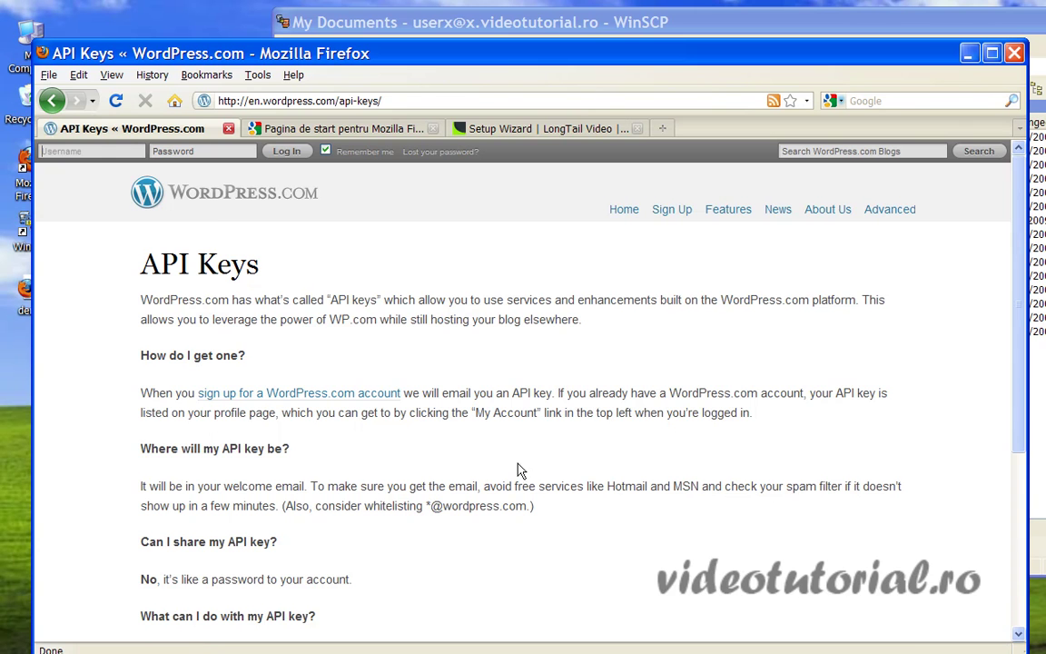
scroll(497, 429, "down", 5)
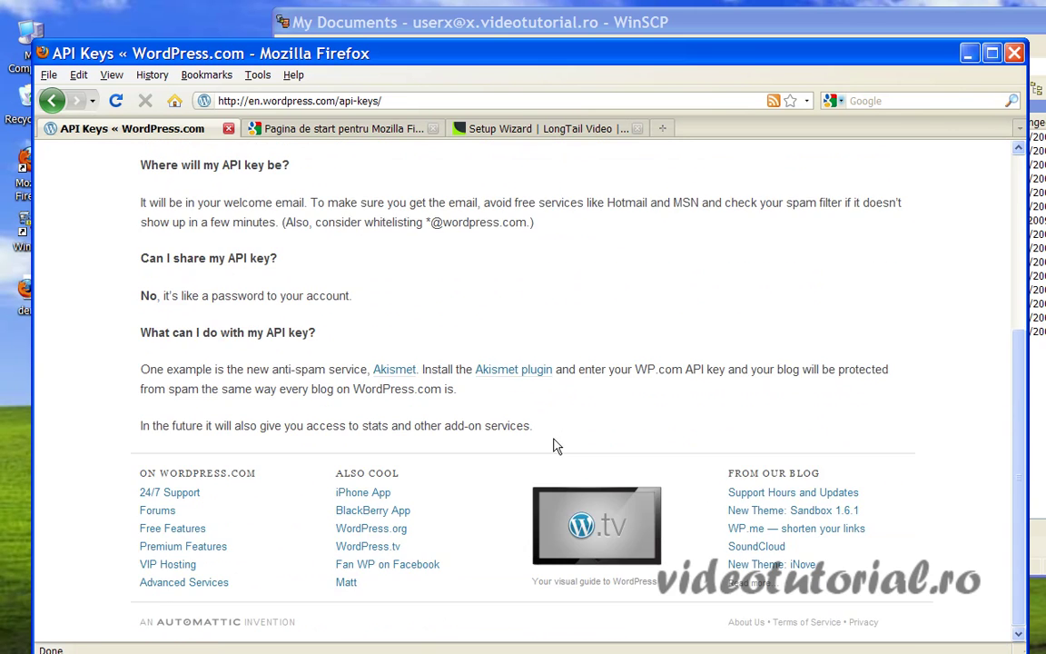
scroll(553, 443, "up", 6)
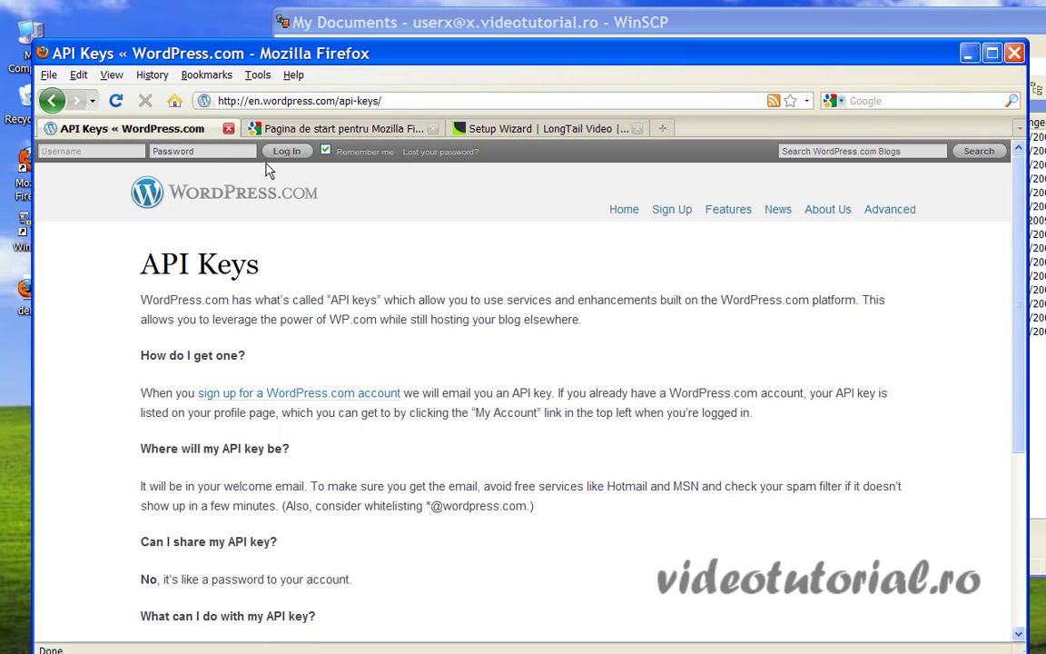
left_click(678, 218)
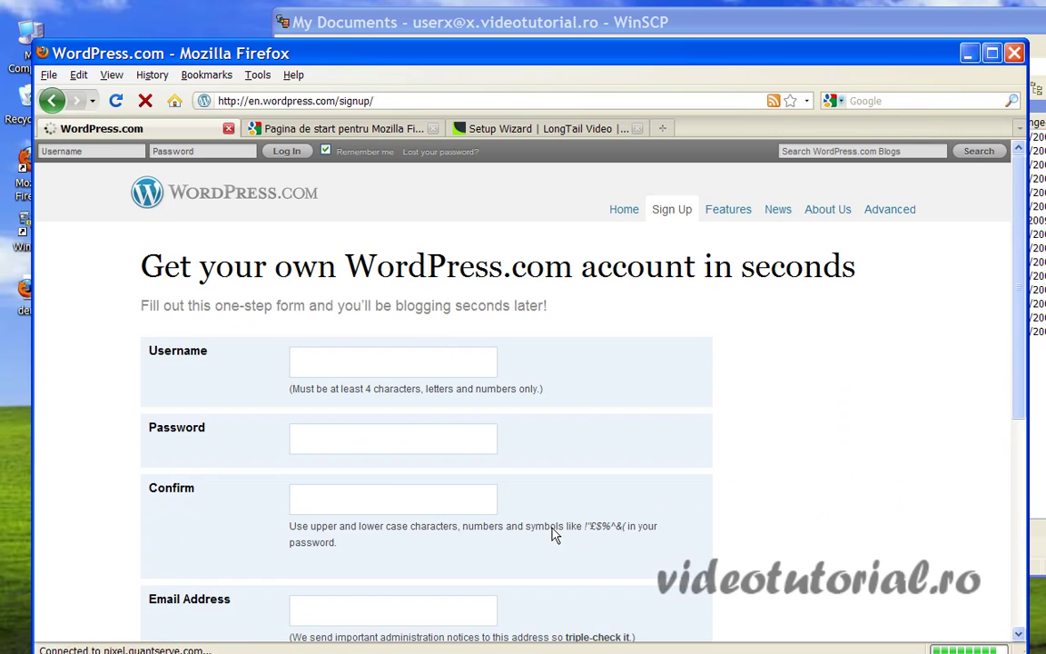
scroll(315, 410, "down", 5)
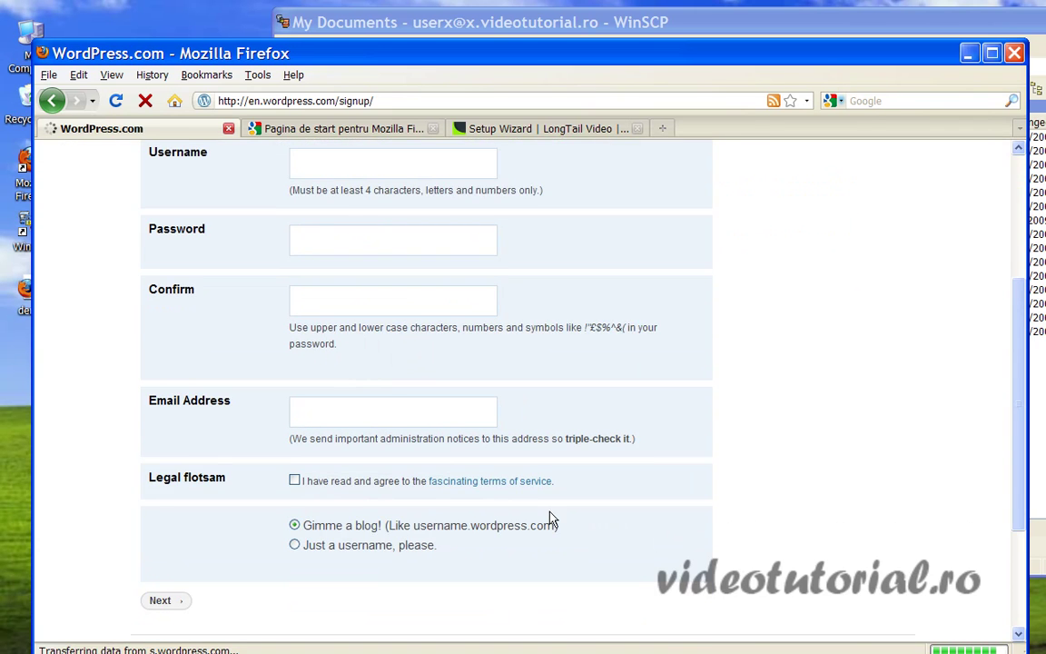
scroll(551, 519, "down", 1)
scroll(499, 520, "up", 6)
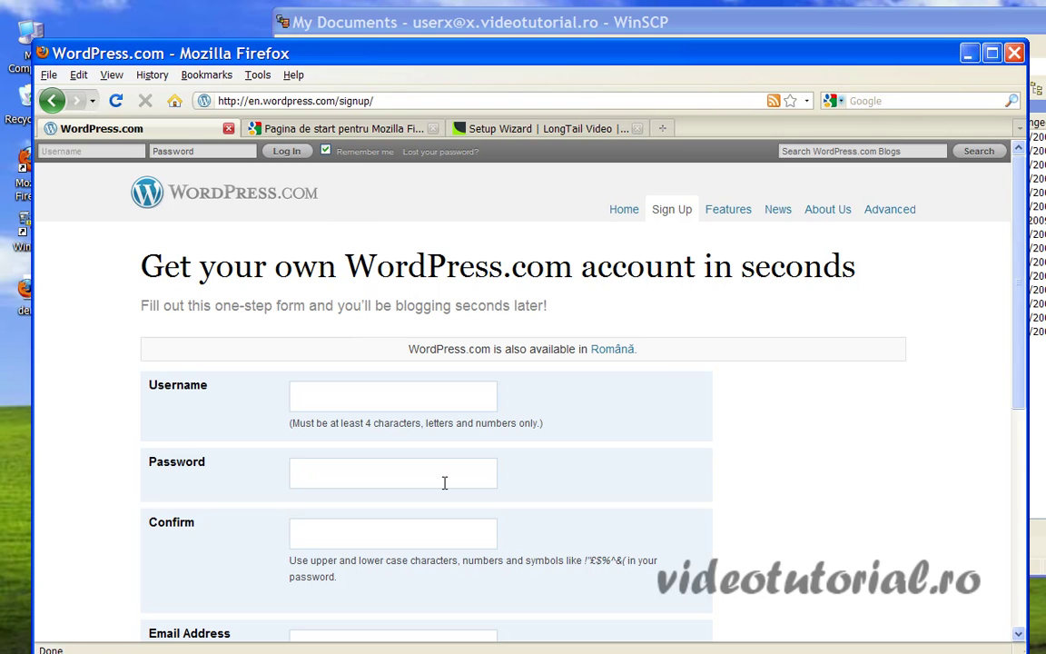
left_click(57, 103)
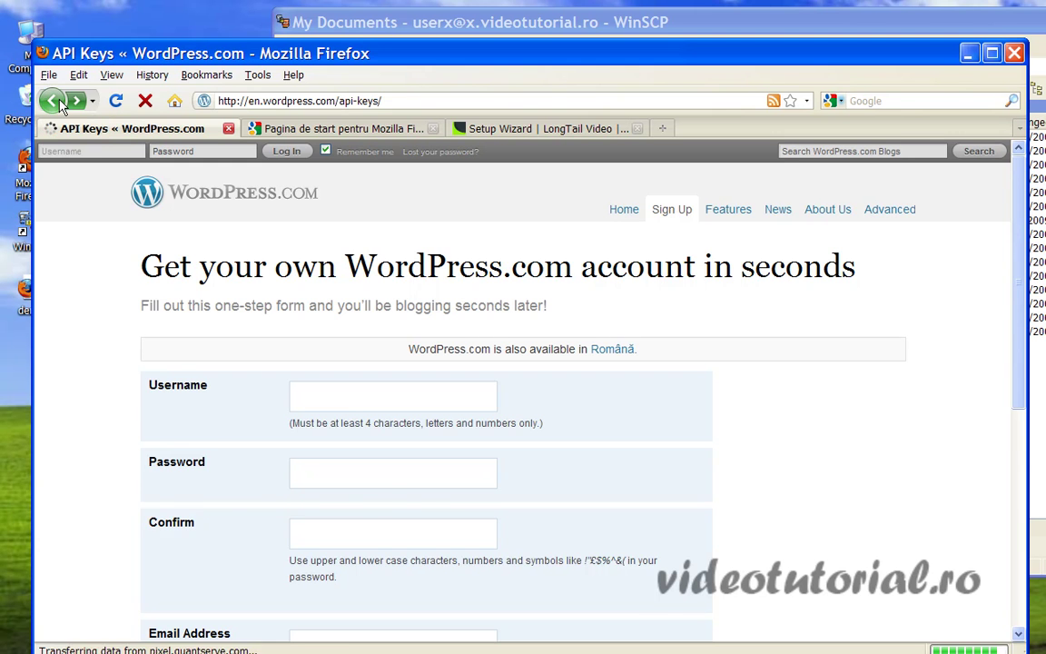
left_click(59, 102)
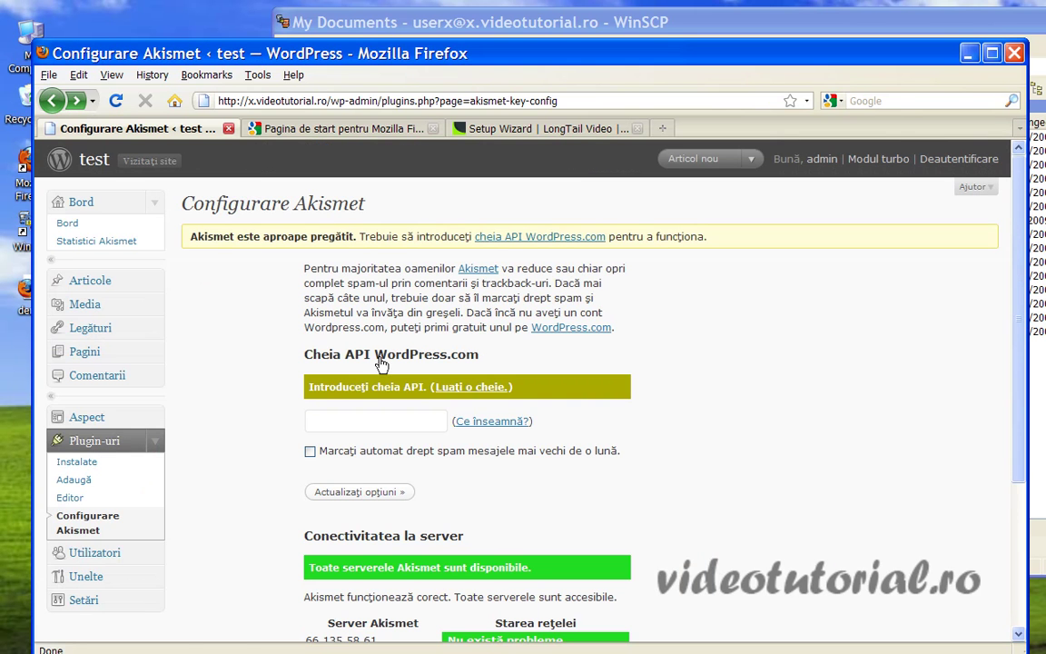